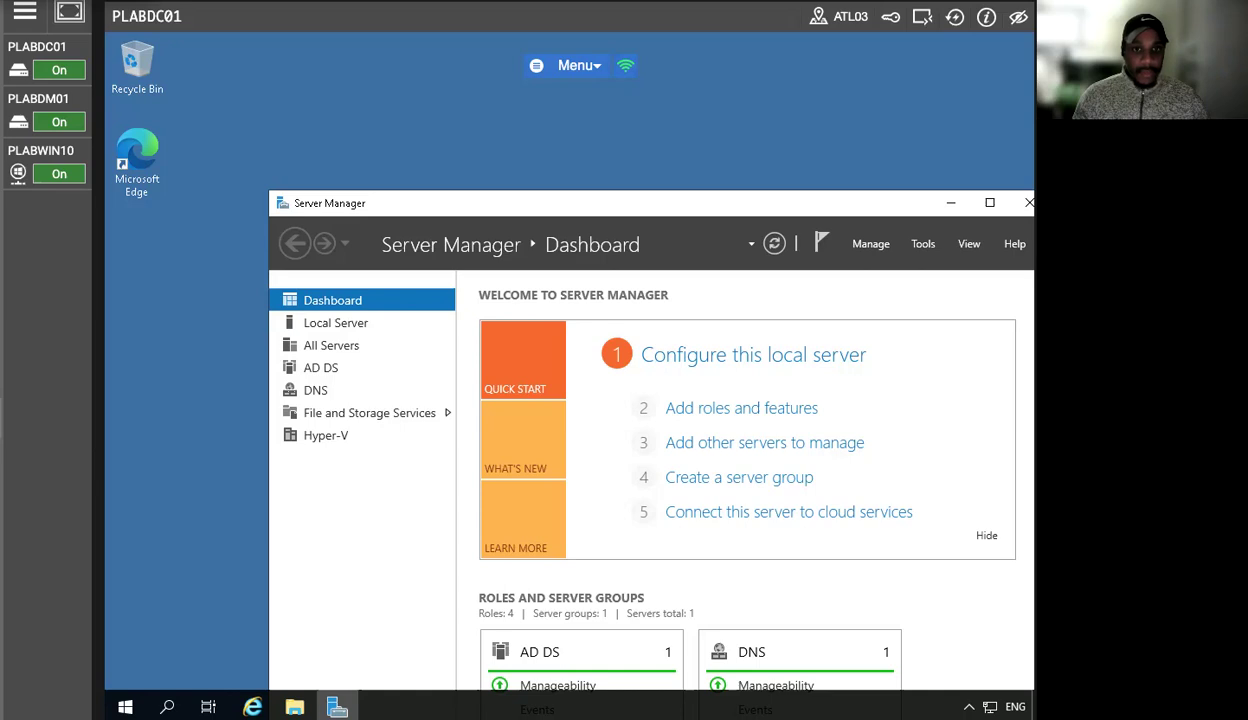
- Look through the lab machines PLABDM01 and PLABDC01 and switch to PLABWIN10
{"action": "mouse_move", "coordinate": [58, 170]}
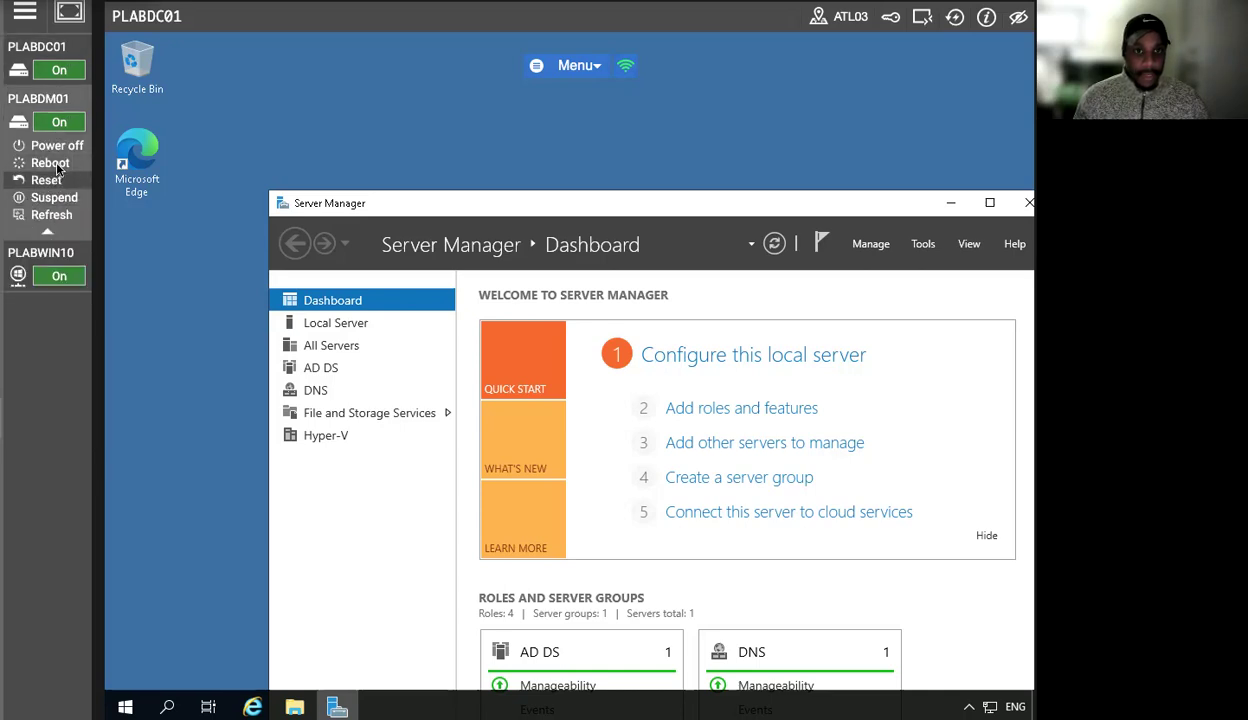
{"action": "left_click", "coordinate": [61, 112]}
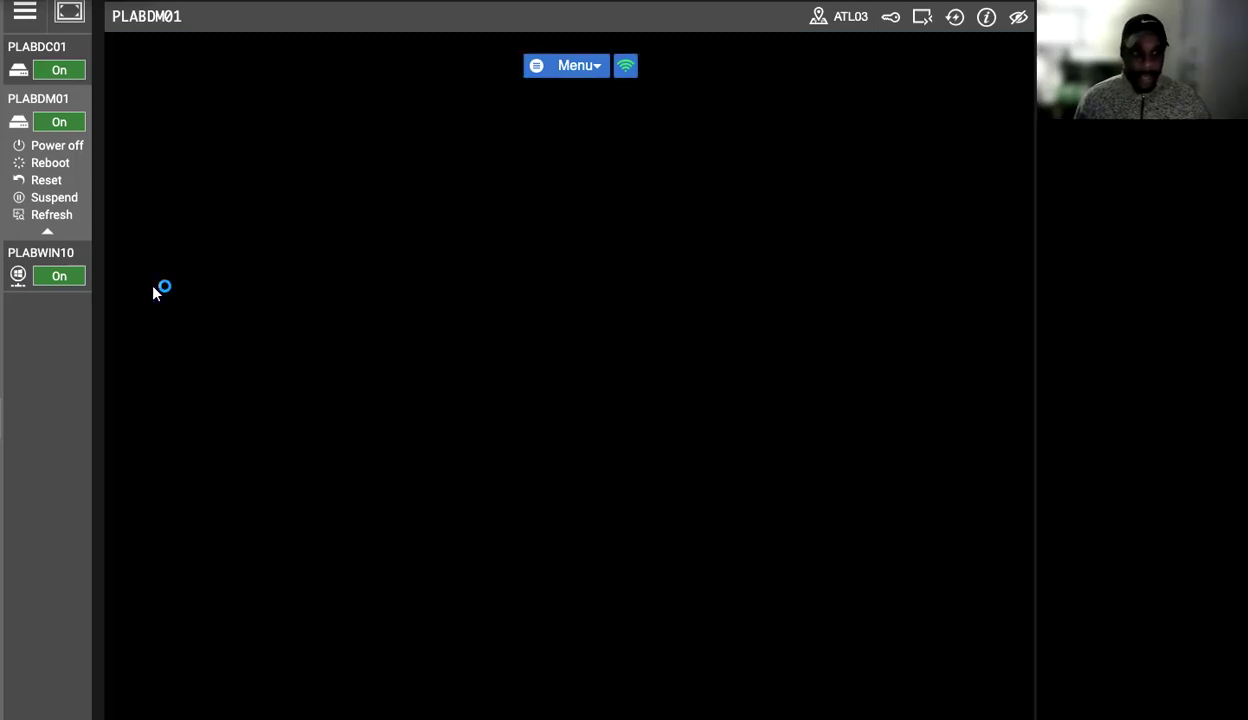
{"action": "mouse_move", "coordinate": [85, 282]}
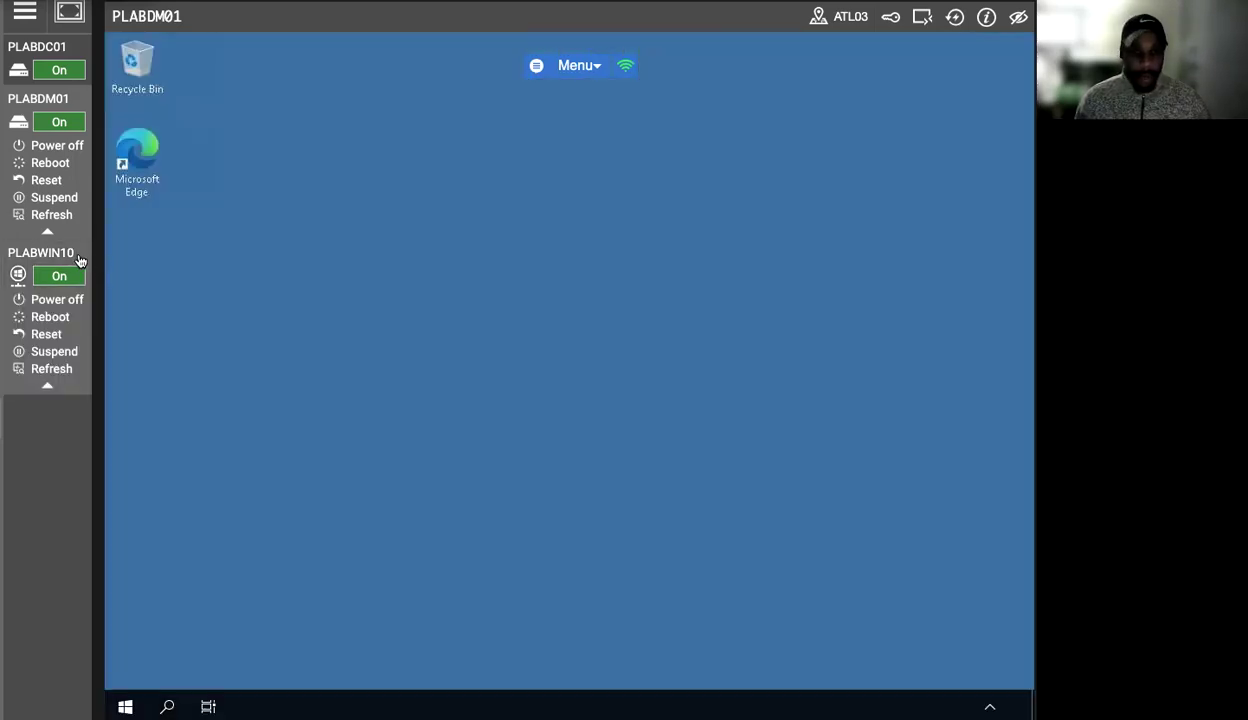
{"action": "left_click", "coordinate": [40, 253]}
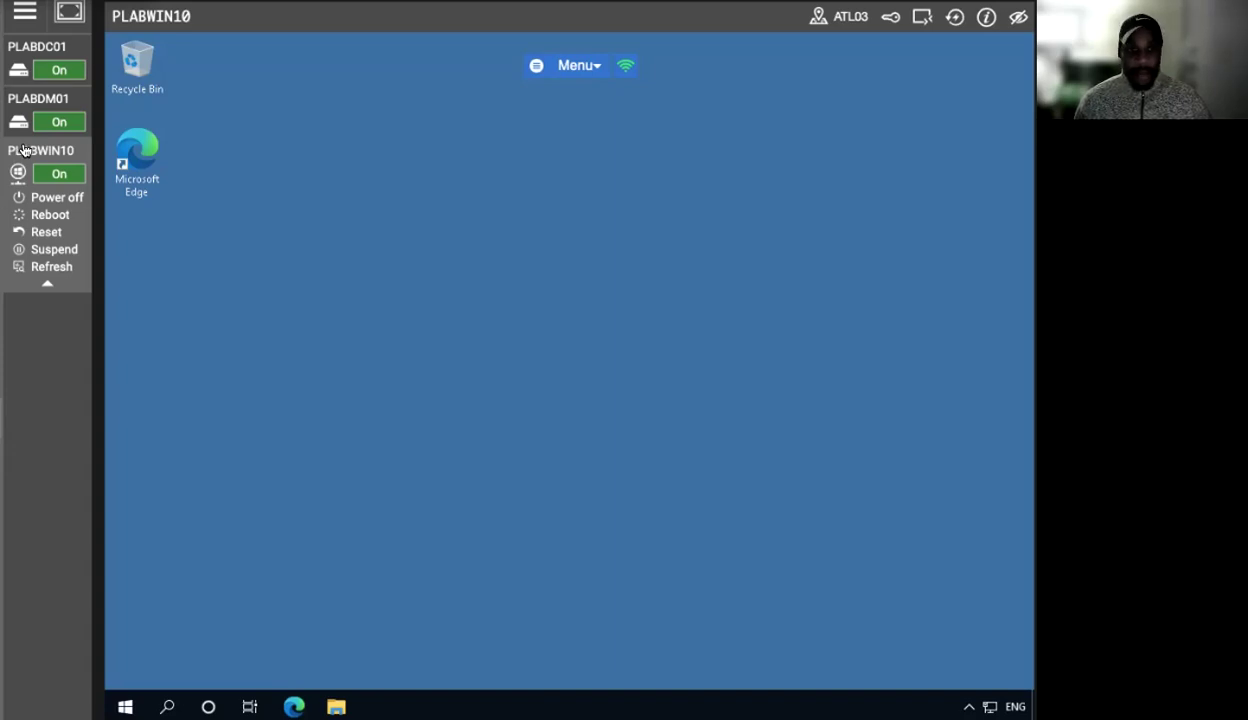
{"action": "left_click", "coordinate": [45, 107]}
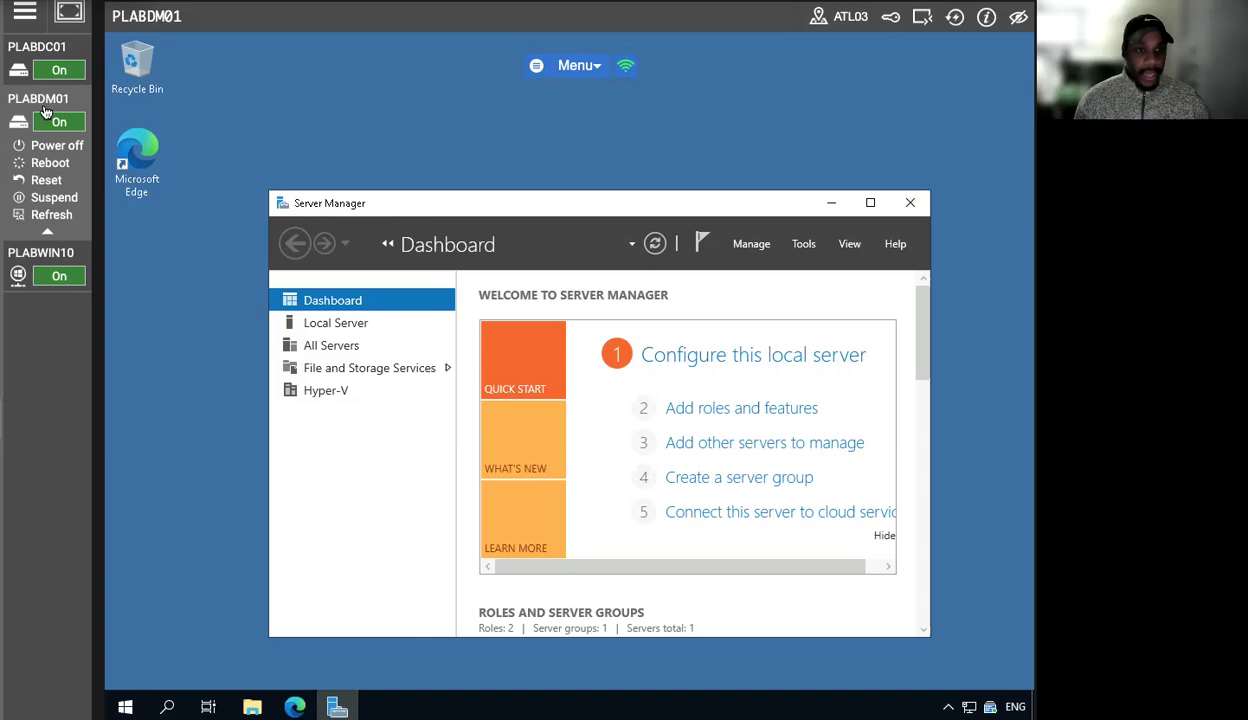
{"action": "left_click", "coordinate": [58, 47]}
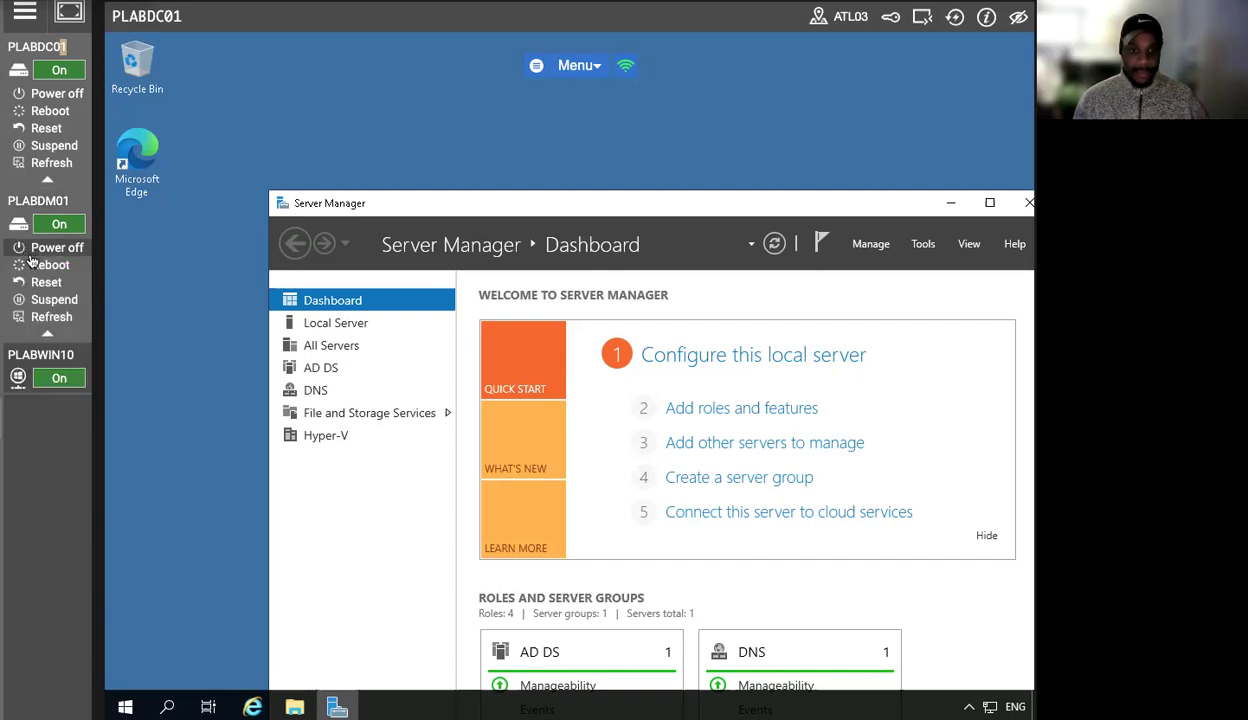
{"action": "left_click", "coordinate": [50, 255]}
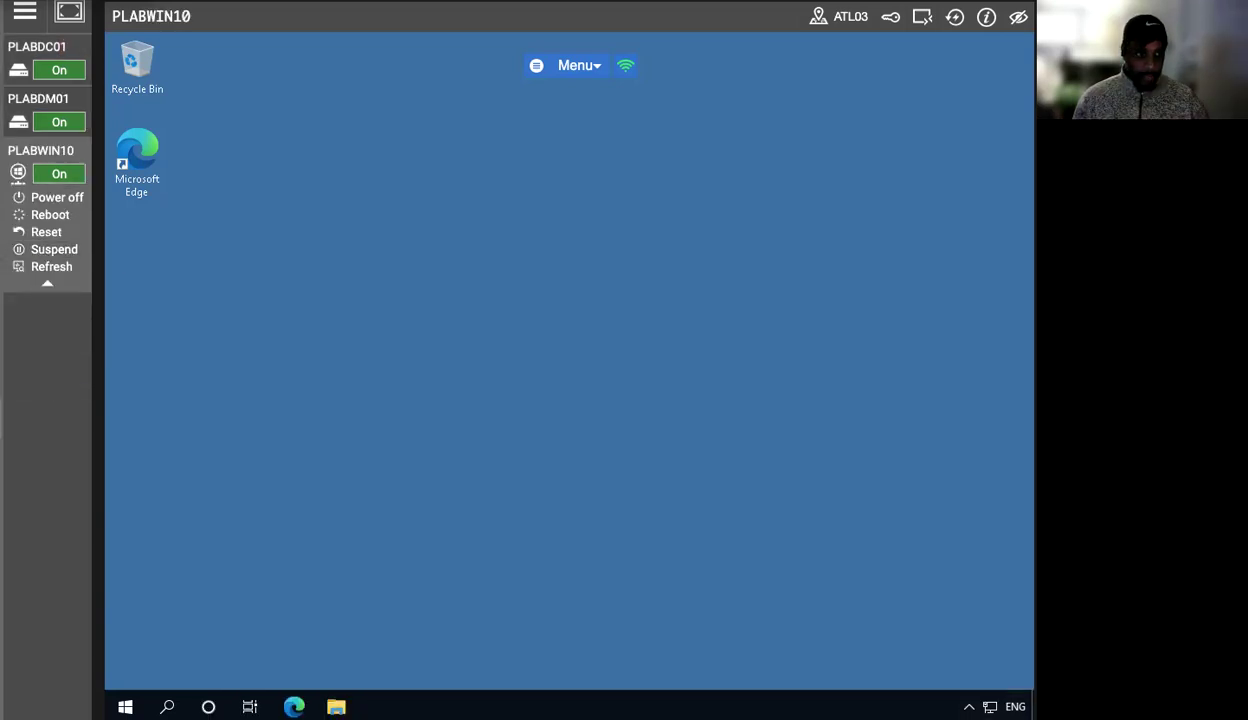
- Open the Software folder on Local Disk (C:) in File Explorer
{"action": "left_click", "coordinate": [335, 705]}
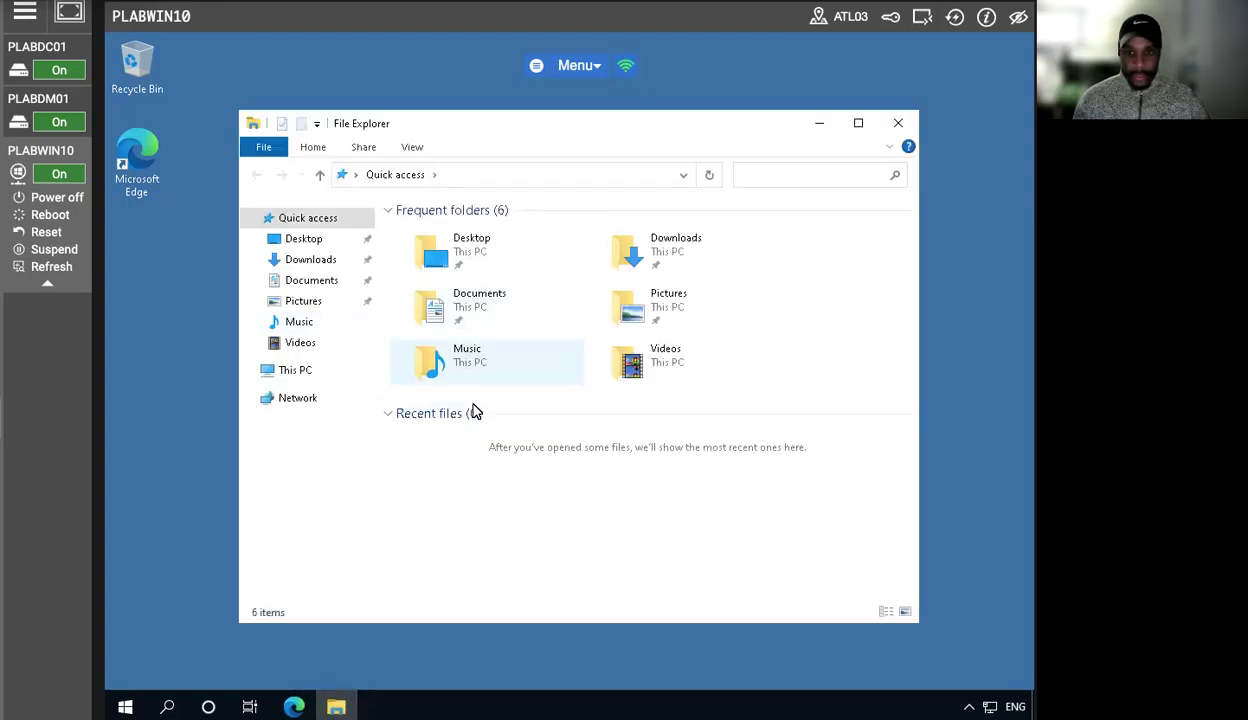
{"action": "left_click", "coordinate": [305, 370]}
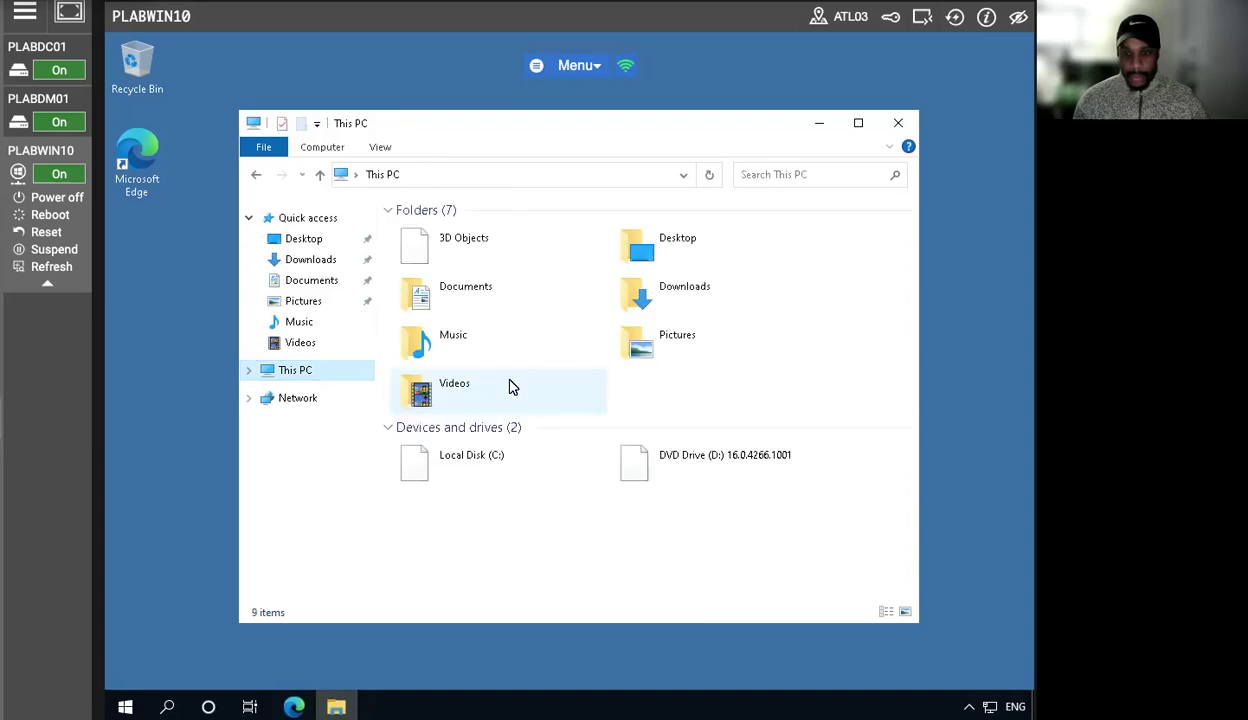
{"action": "left_click", "coordinate": [514, 442]}
{"action": "double_click", "coordinate": [510, 455]}
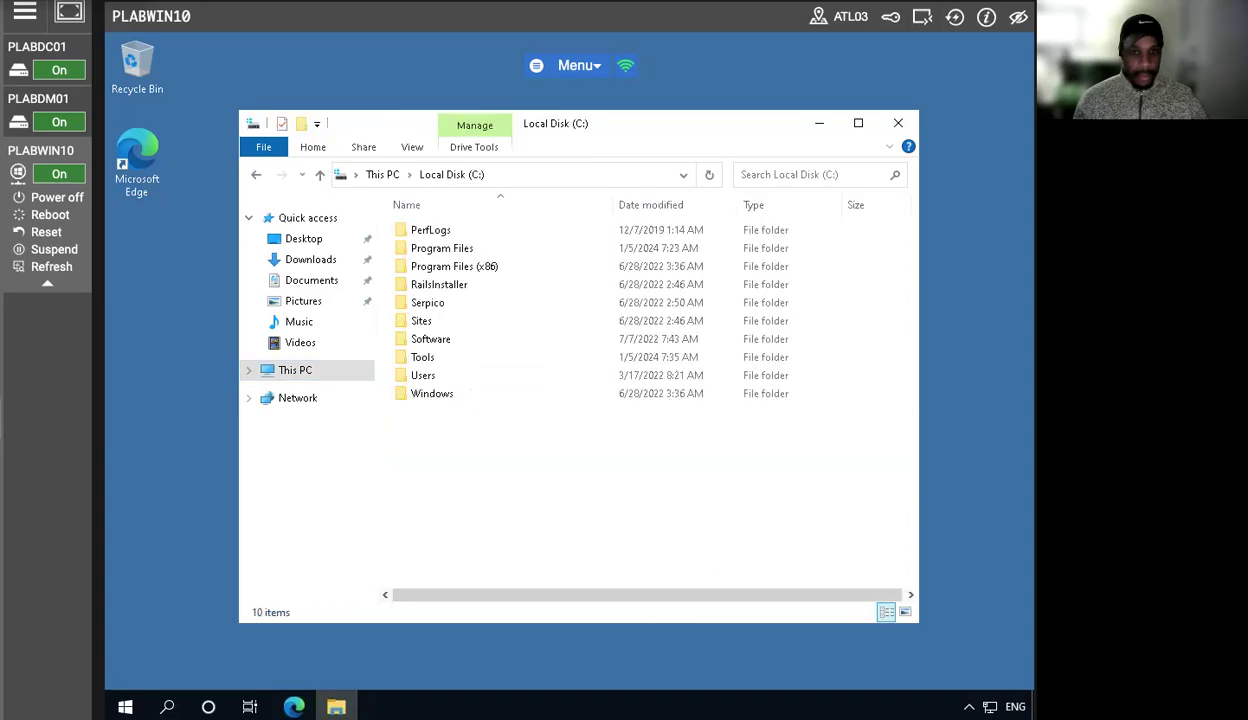
{"action": "double_click", "coordinate": [446, 343]}
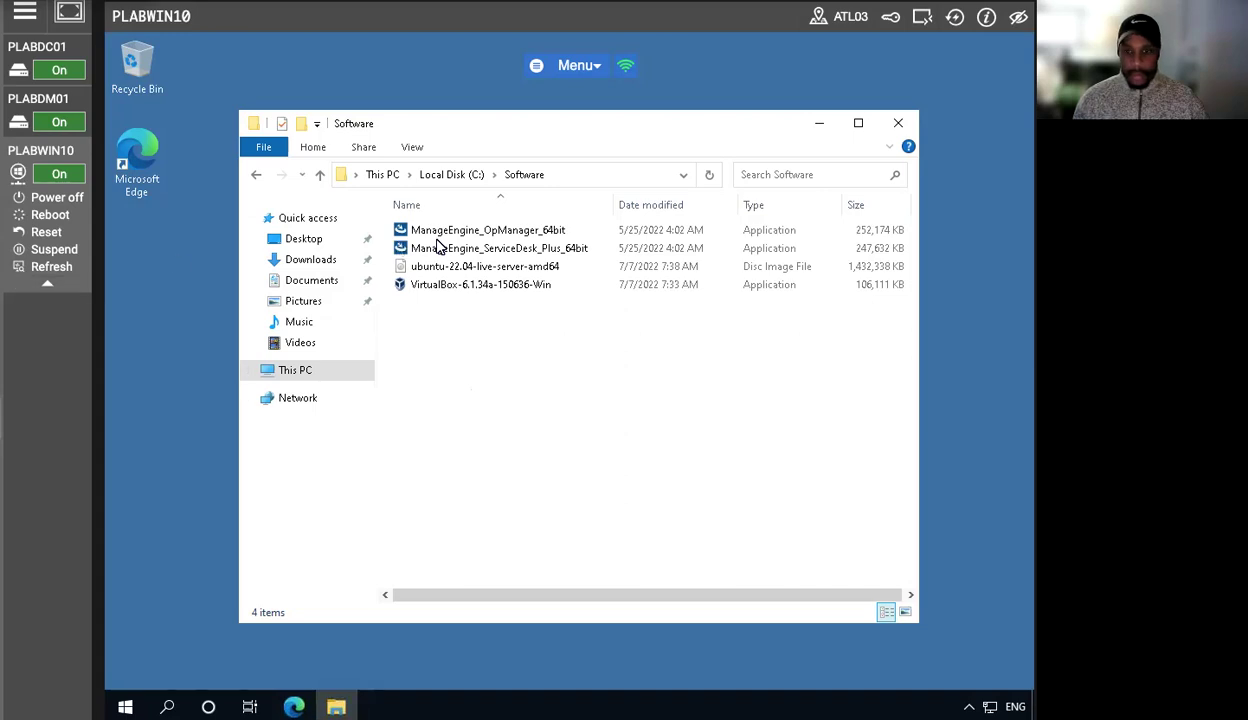
- Launch the ManageEngine_OpManager_64bit installer from the Software folder
{"action": "left_click", "coordinate": [520, 234]}
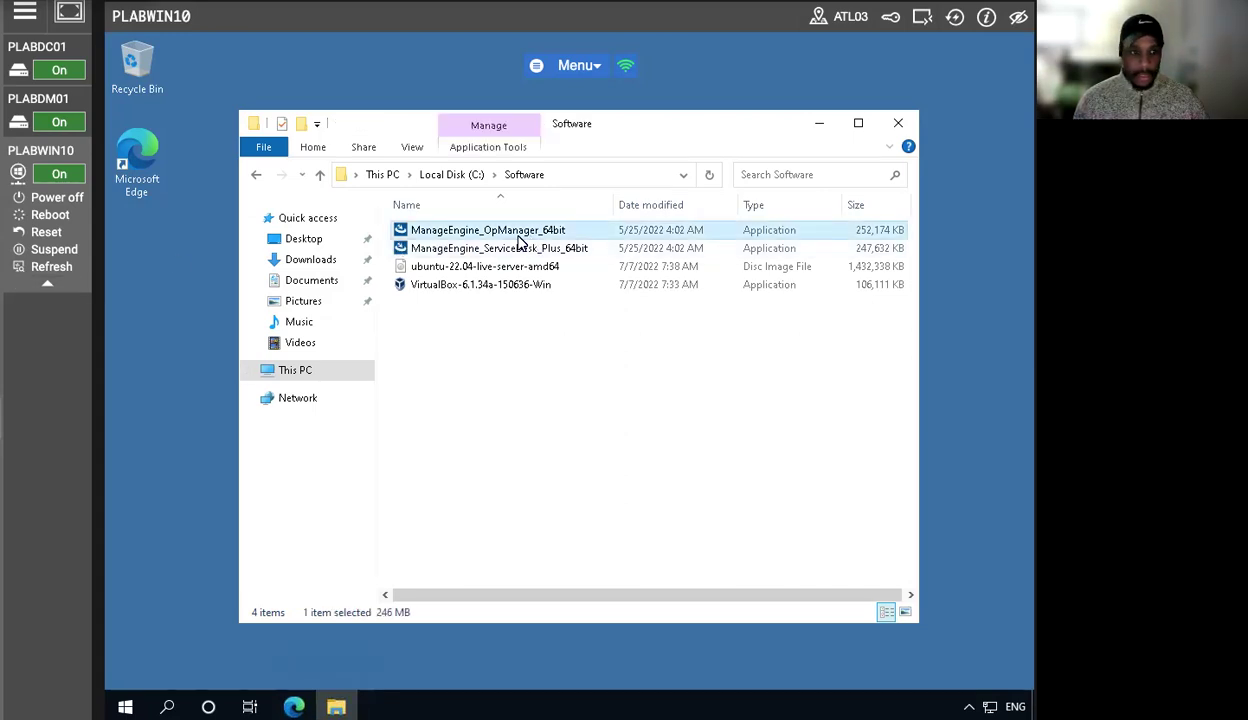
{"action": "right_click", "coordinate": [505, 231]}
{"action": "left_click", "coordinate": [540, 246]}
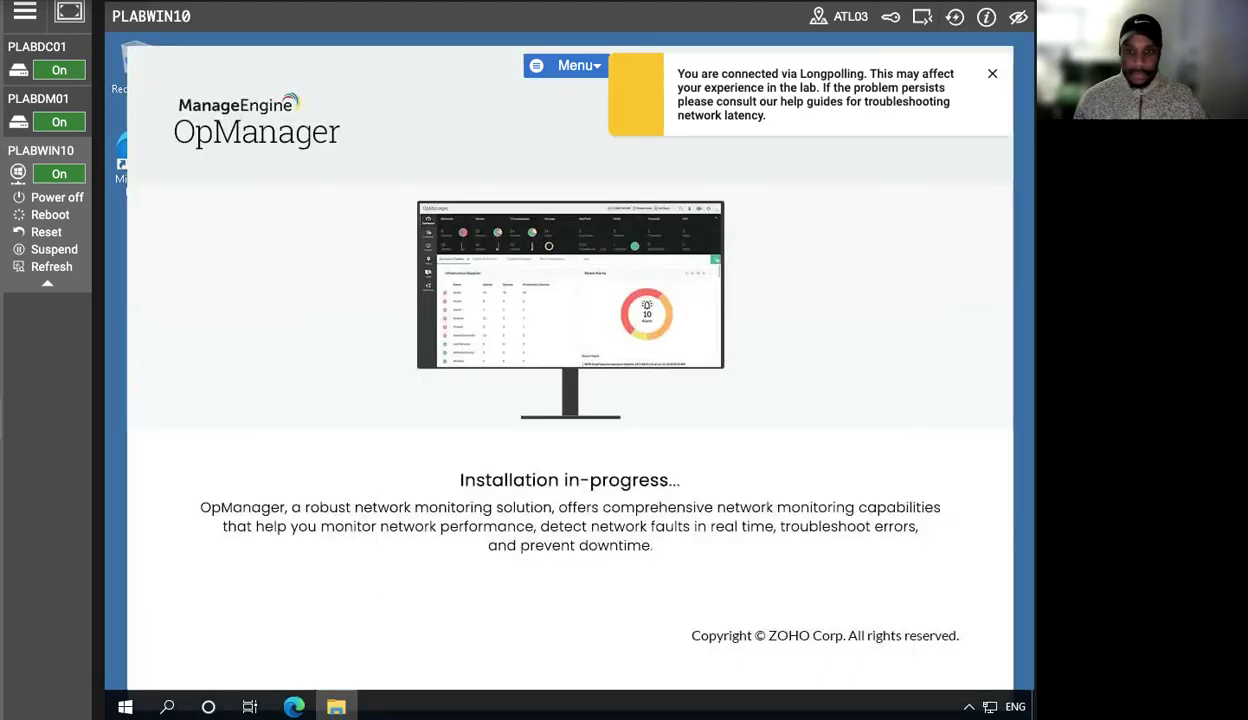
{"action": "left_click", "coordinate": [992, 77]}
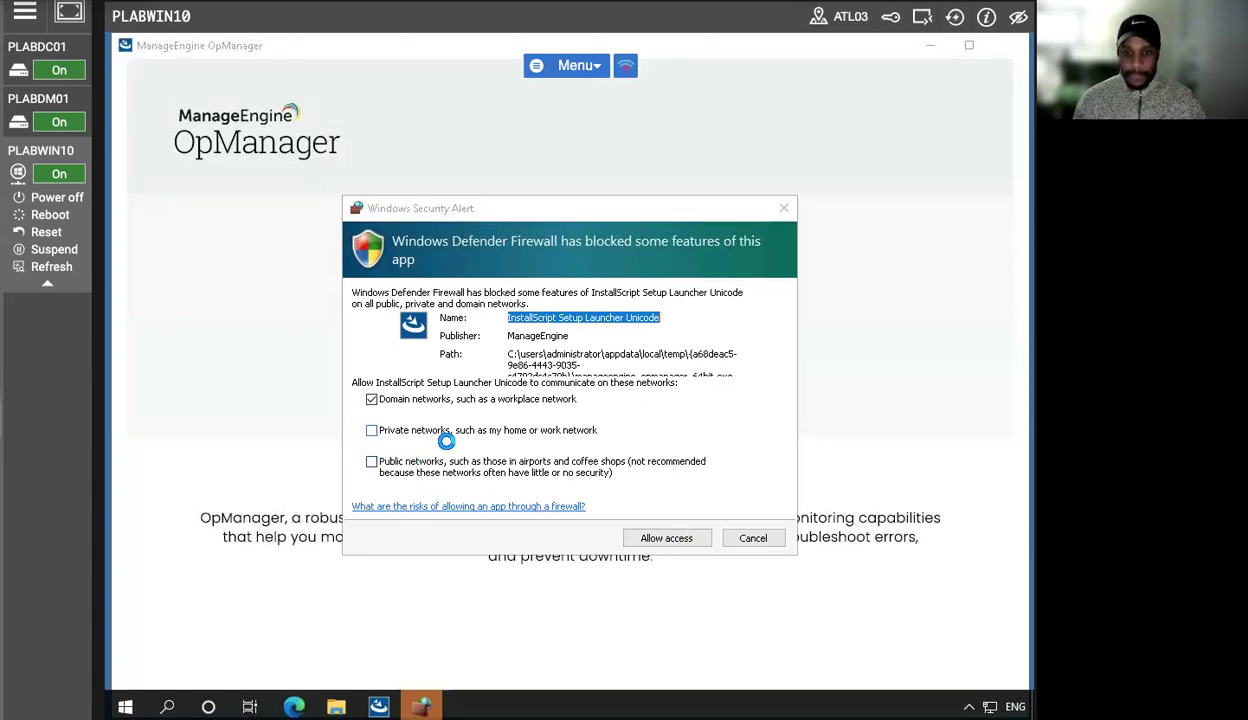
- Allow the installer through the firewall on domain, private and public networks
{"action": "left_click", "coordinate": [374, 461]}
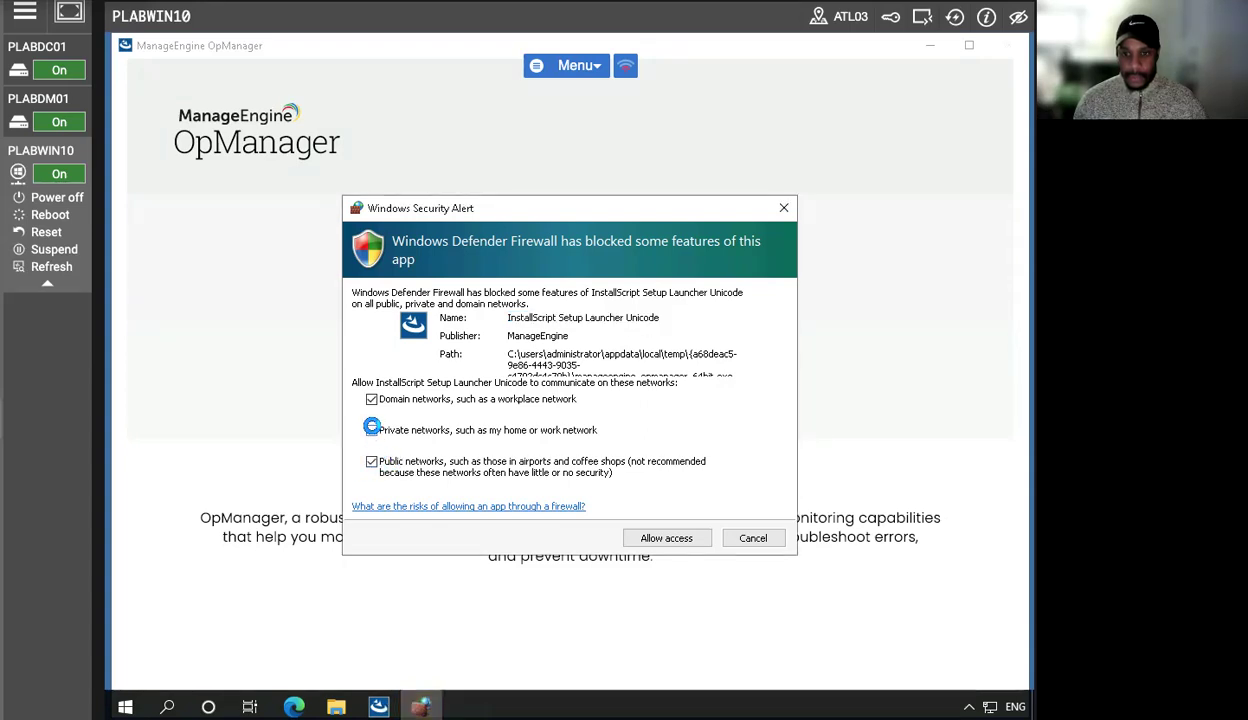
{"action": "left_click", "coordinate": [360, 430]}
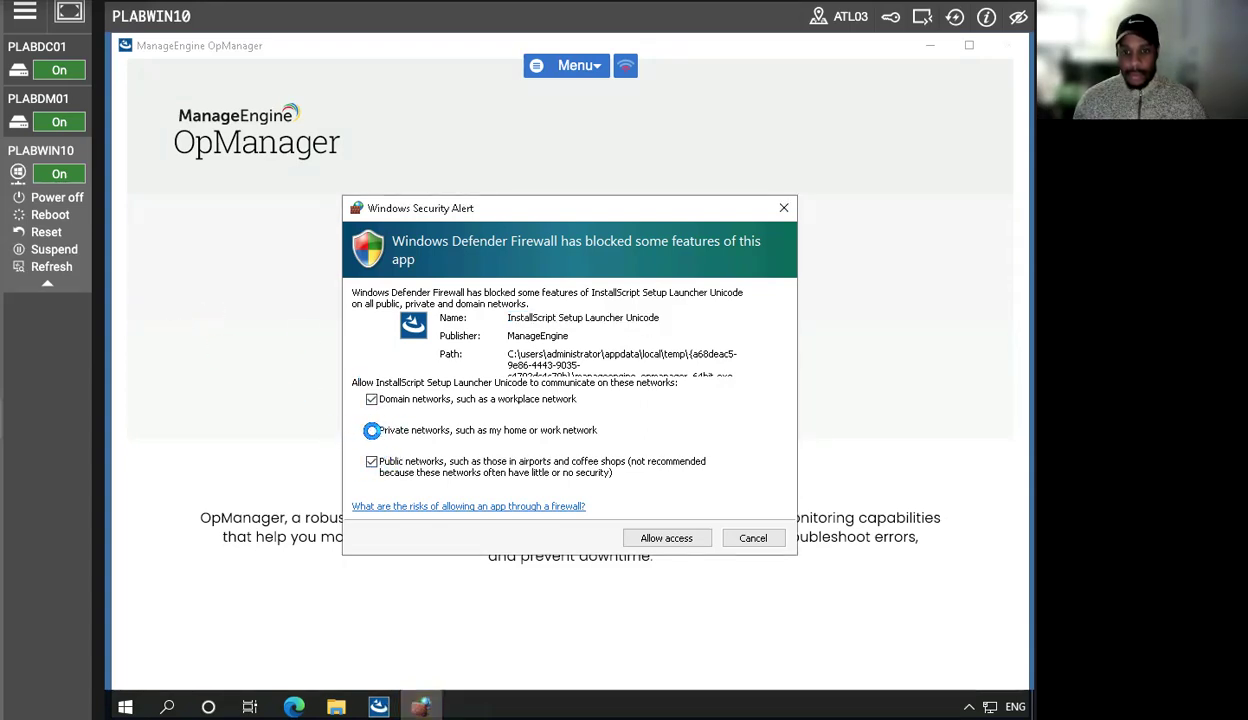
{"action": "left_click", "coordinate": [684, 536]}
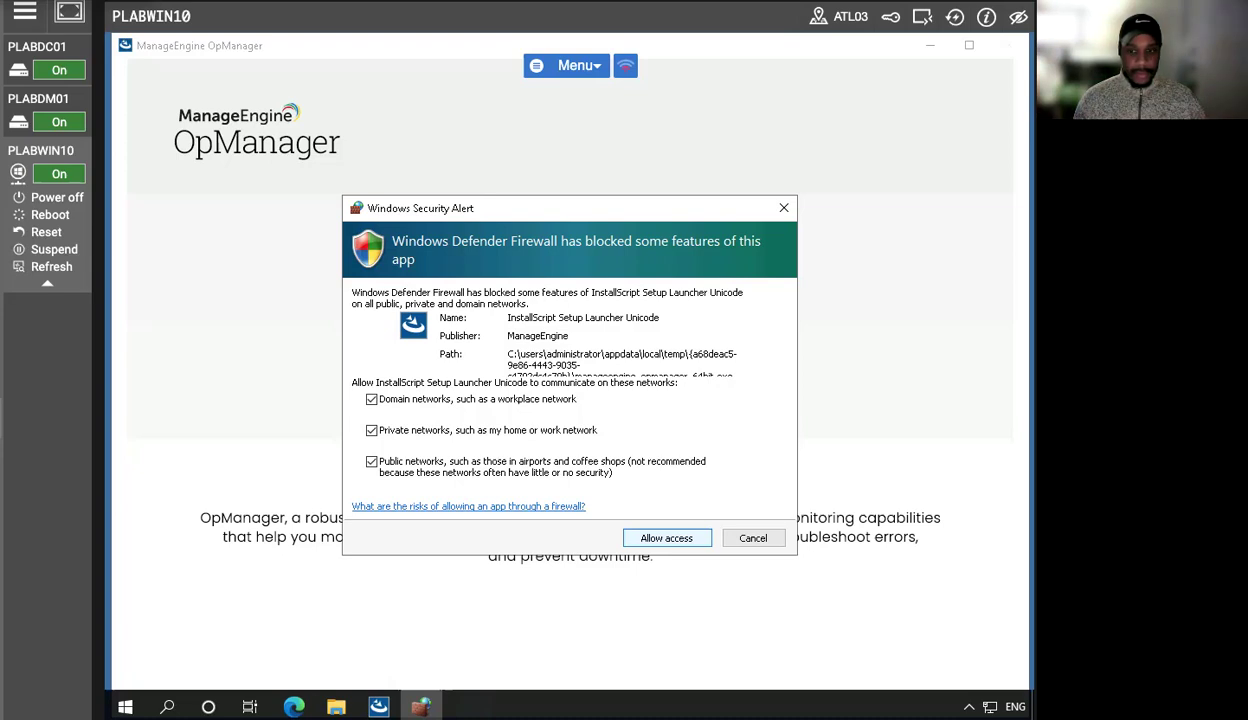
{"action": "left_click", "coordinate": [682, 538]}
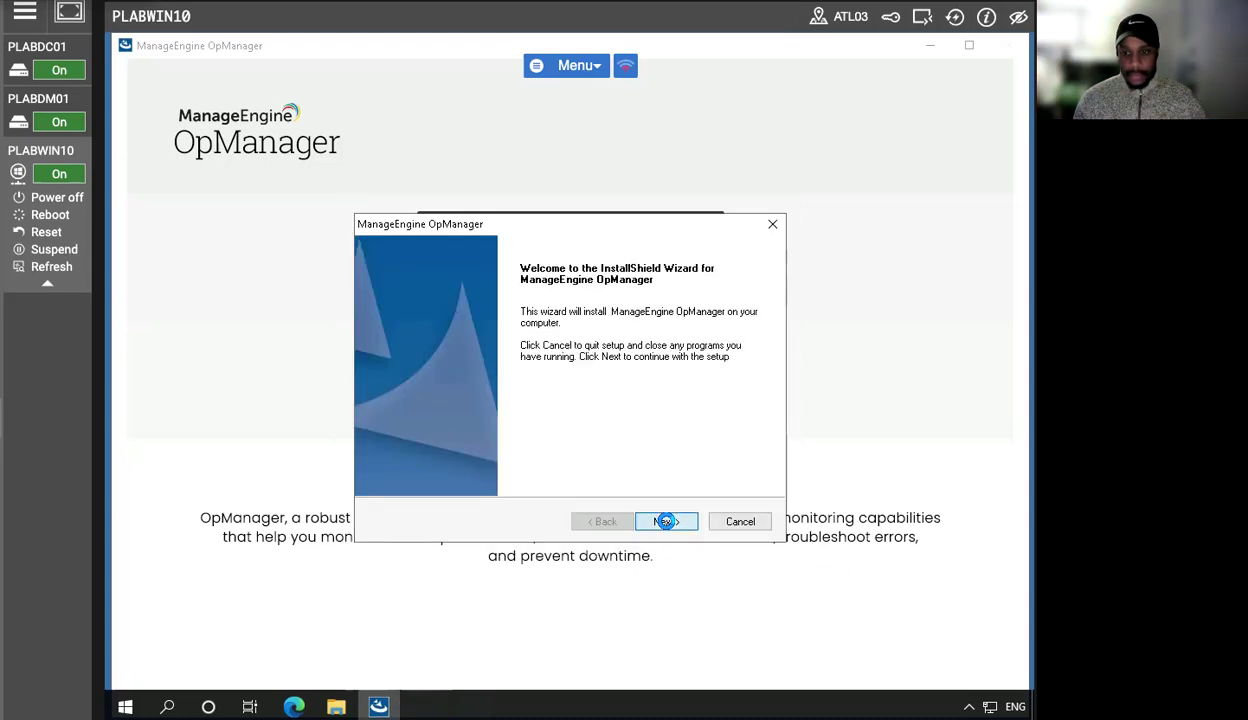
- Proceed through the OpManager setup wizard, accepting the licence, keeping web server port 8060 and skipping registration
{"action": "left_click", "coordinate": [666, 521]}
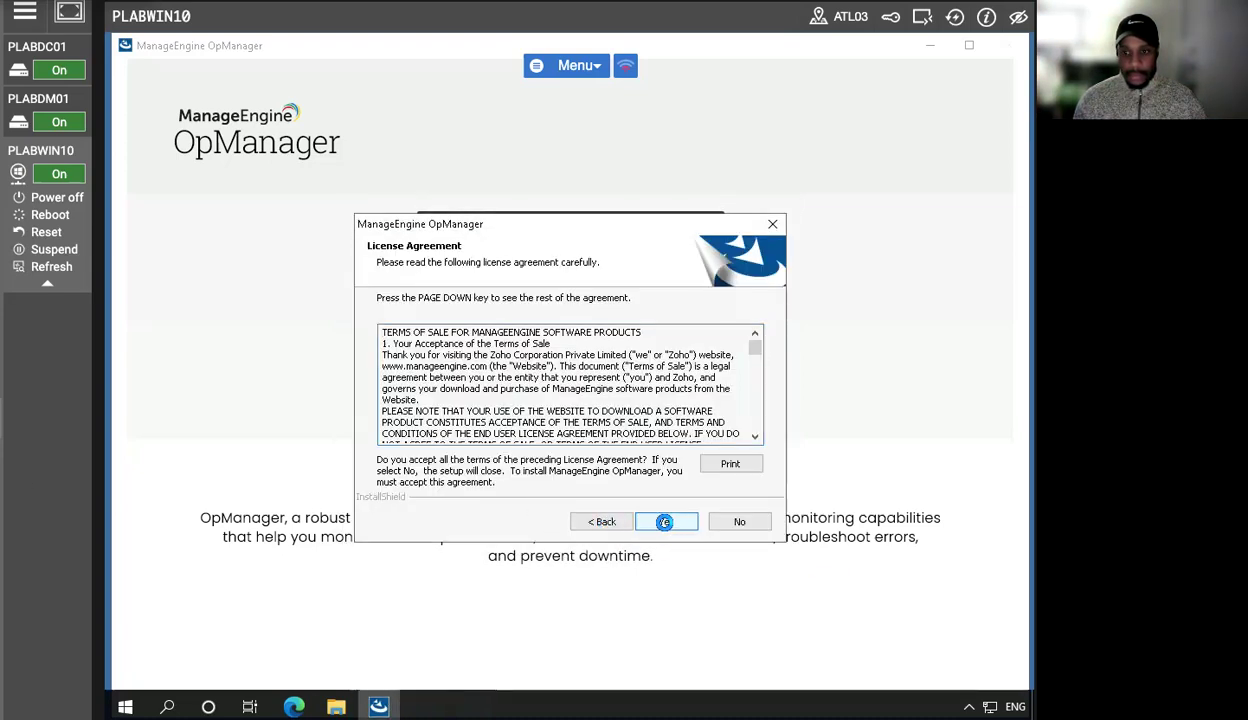
{"action": "left_click", "coordinate": [666, 521]}
{"action": "left_click", "coordinate": [664, 522]}
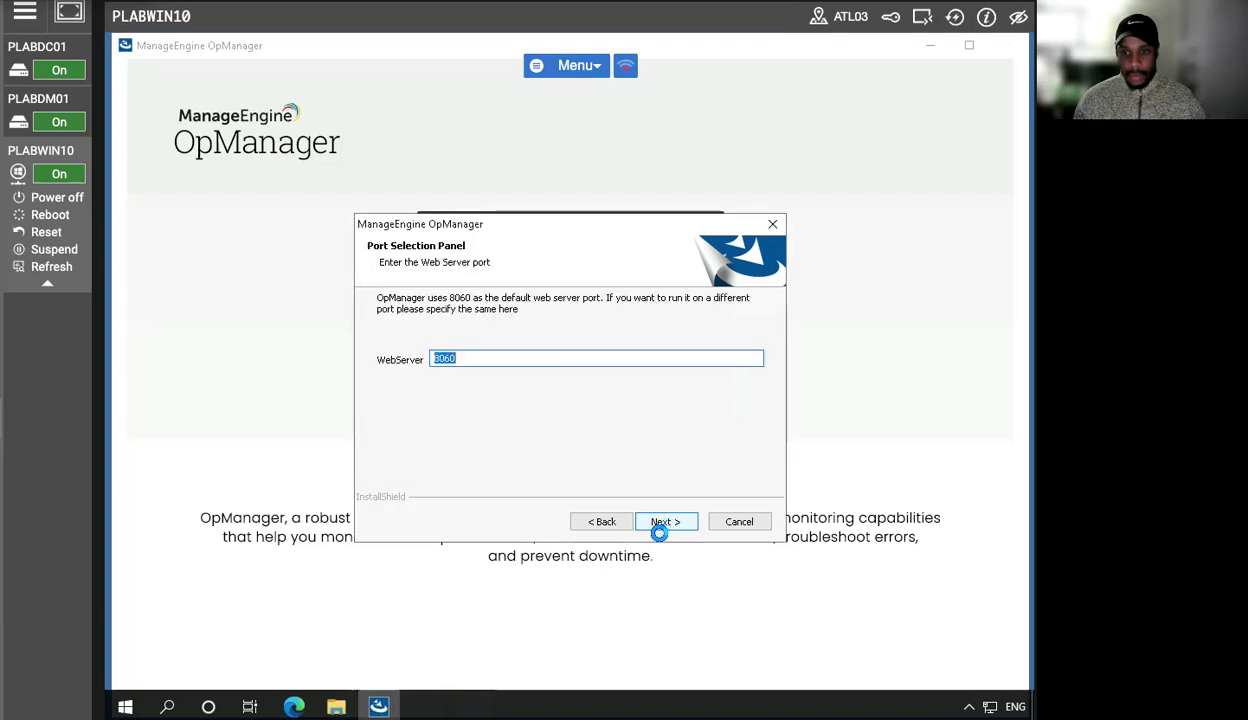
{"action": "left_click", "coordinate": [664, 522]}
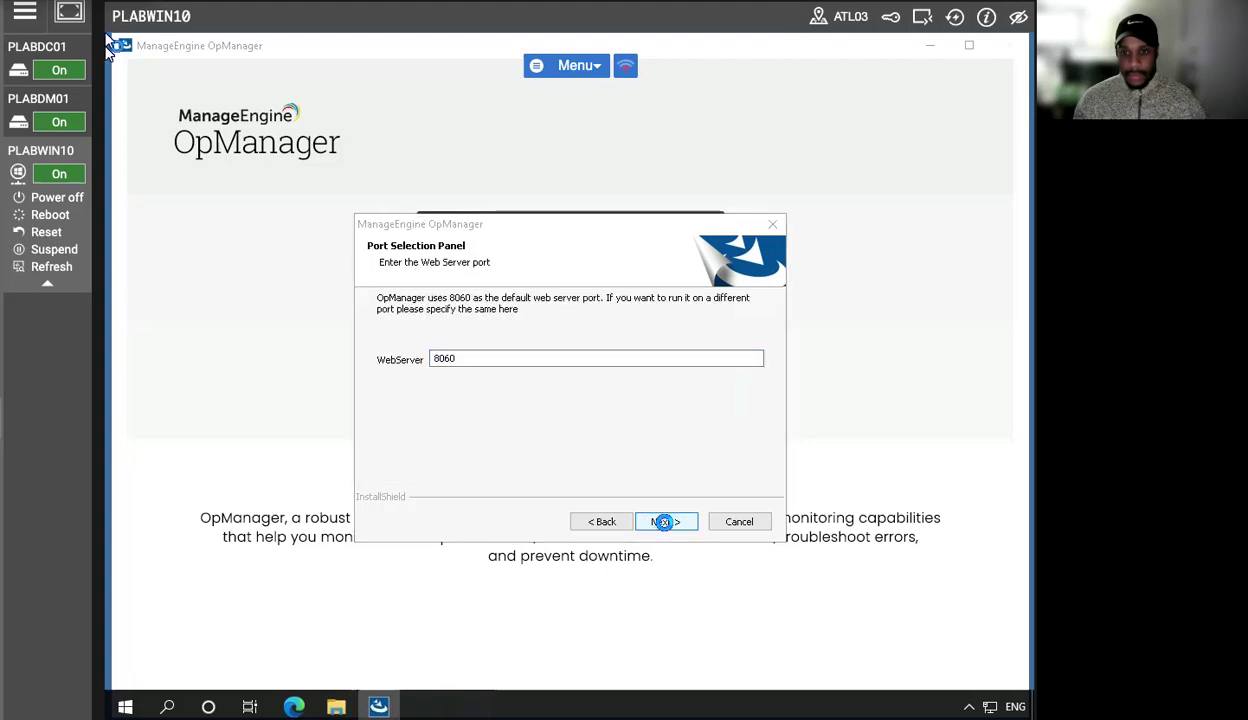
{"action": "left_click", "coordinate": [664, 522]}
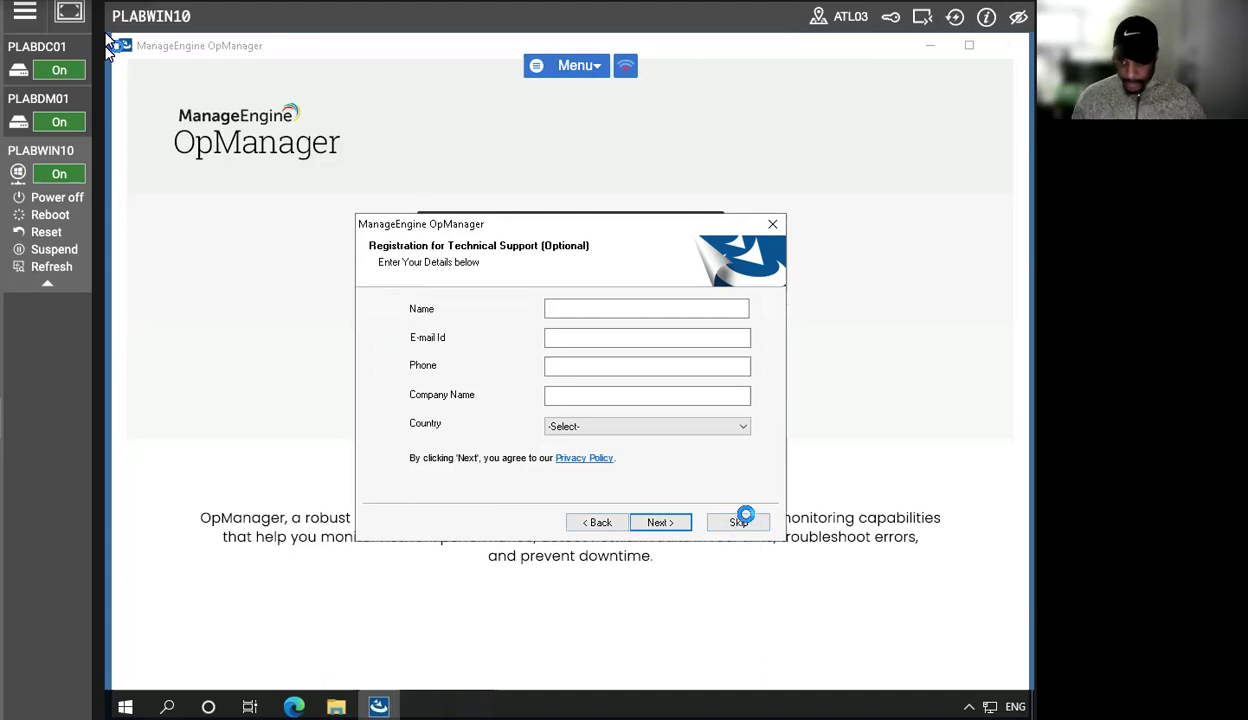
{"action": "left_click", "coordinate": [740, 523]}
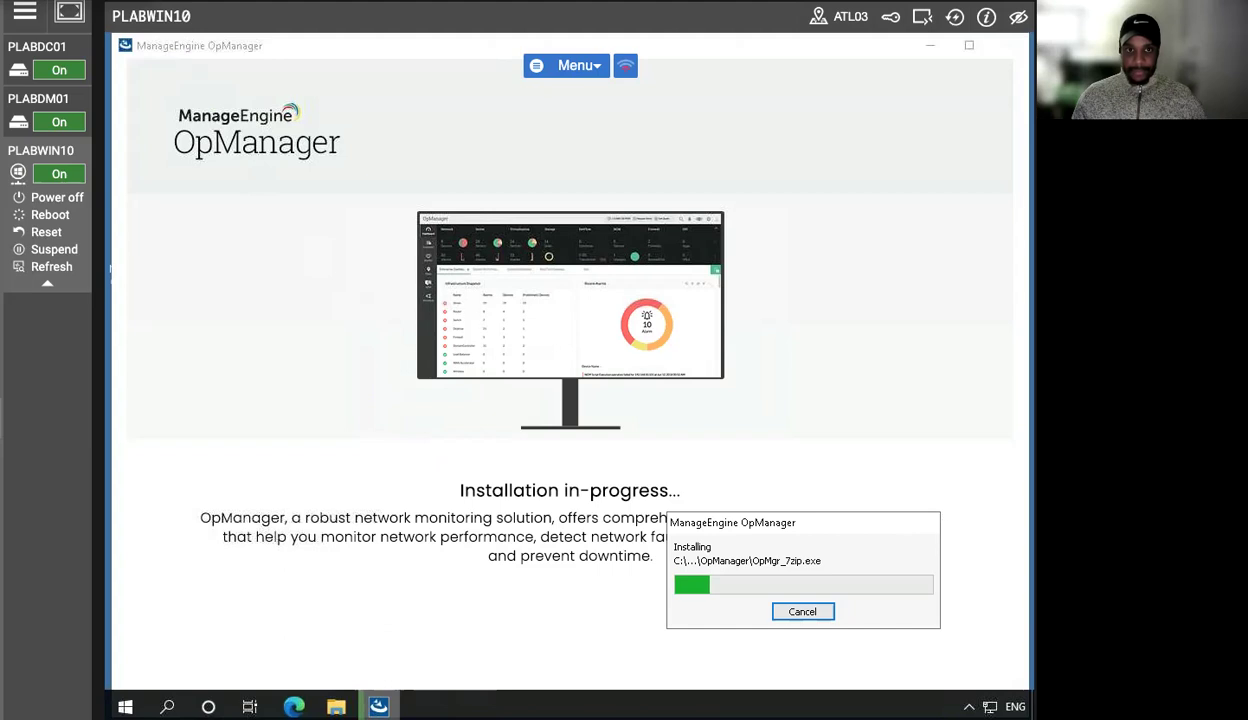
- Start a new Web Alarm notification profile from the OpManager notification settings
{"action": "left_click", "coordinate": [139, 6]}
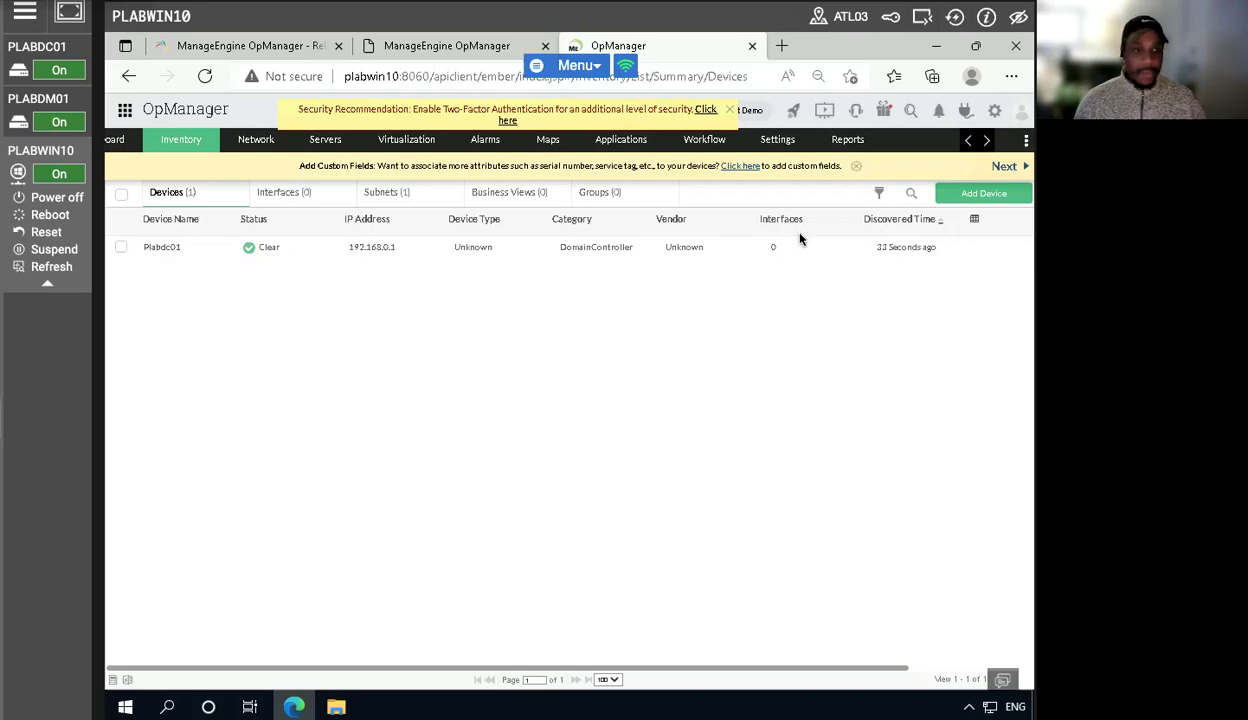
{"action": "left_click", "coordinate": [779, 142]}
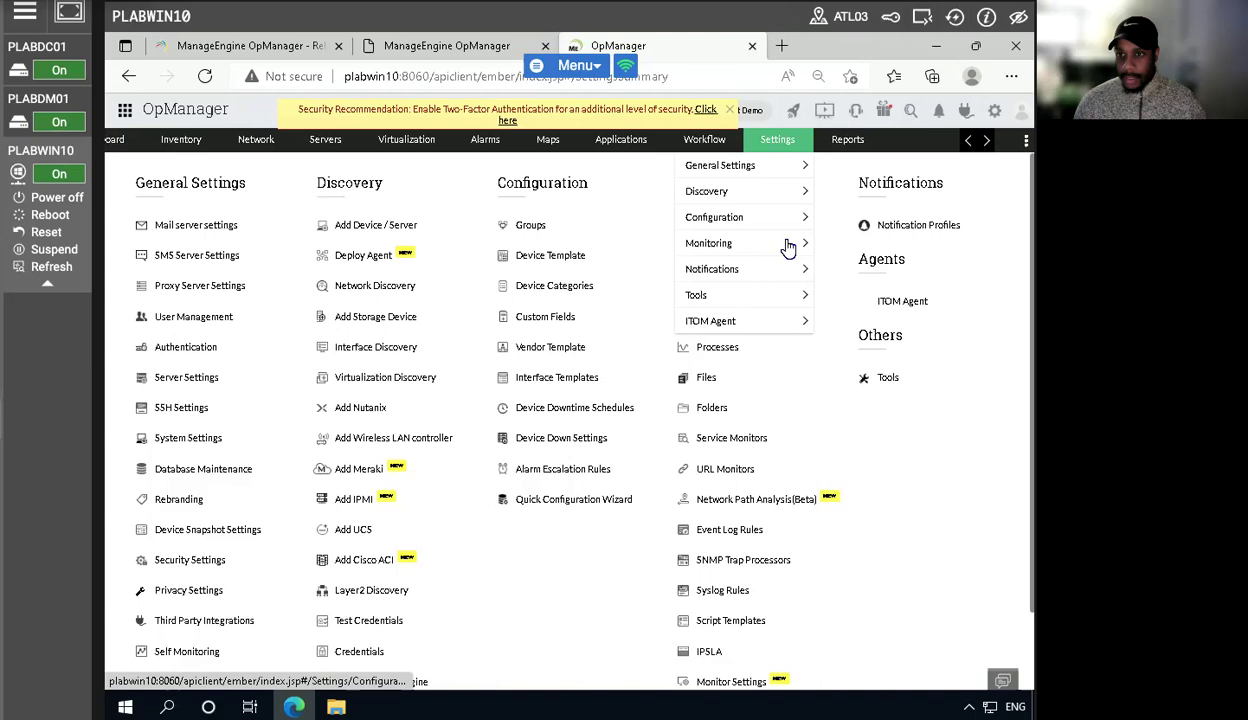
{"action": "mouse_move", "coordinate": [766, 270]}
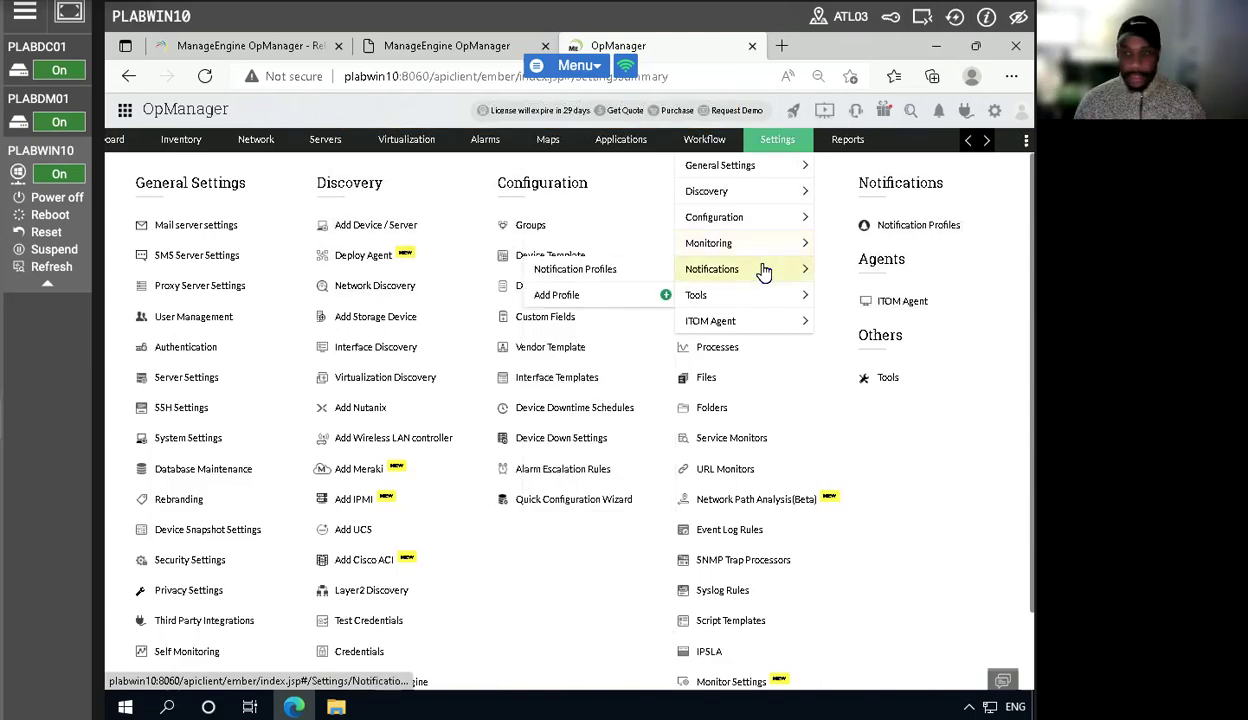
{"action": "left_click", "coordinate": [566, 269]}
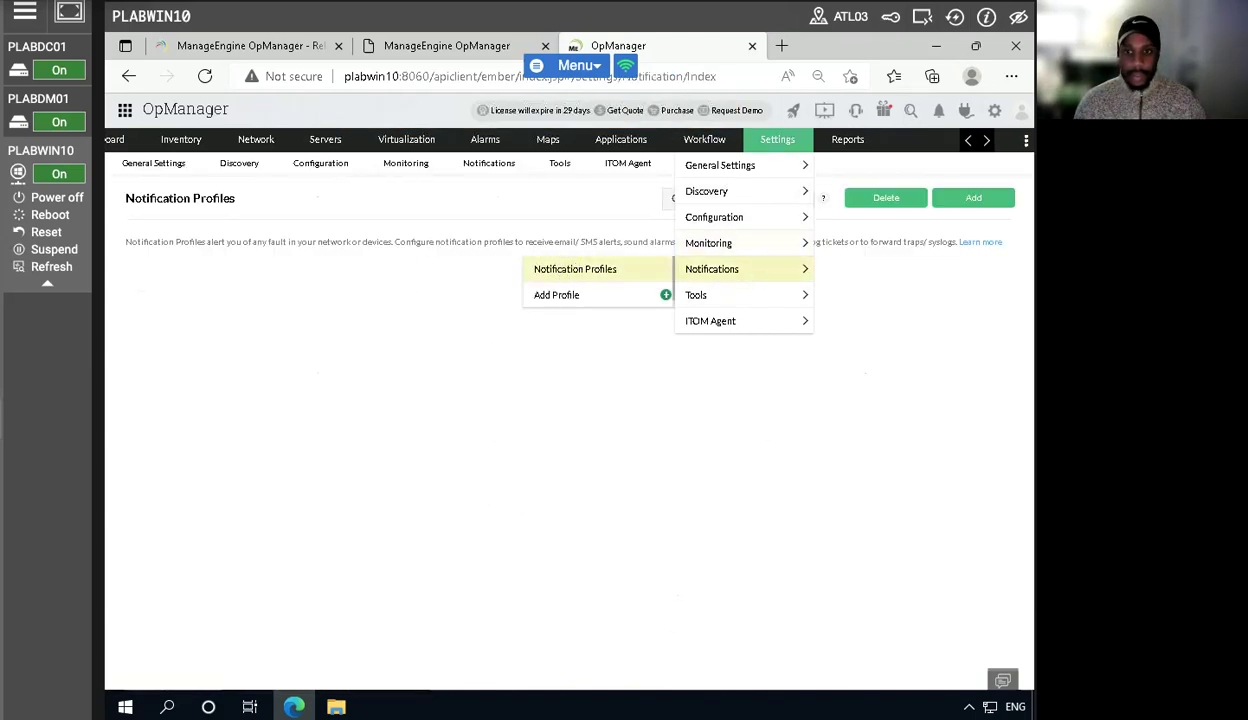
{"action": "left_click", "coordinate": [965, 230]}
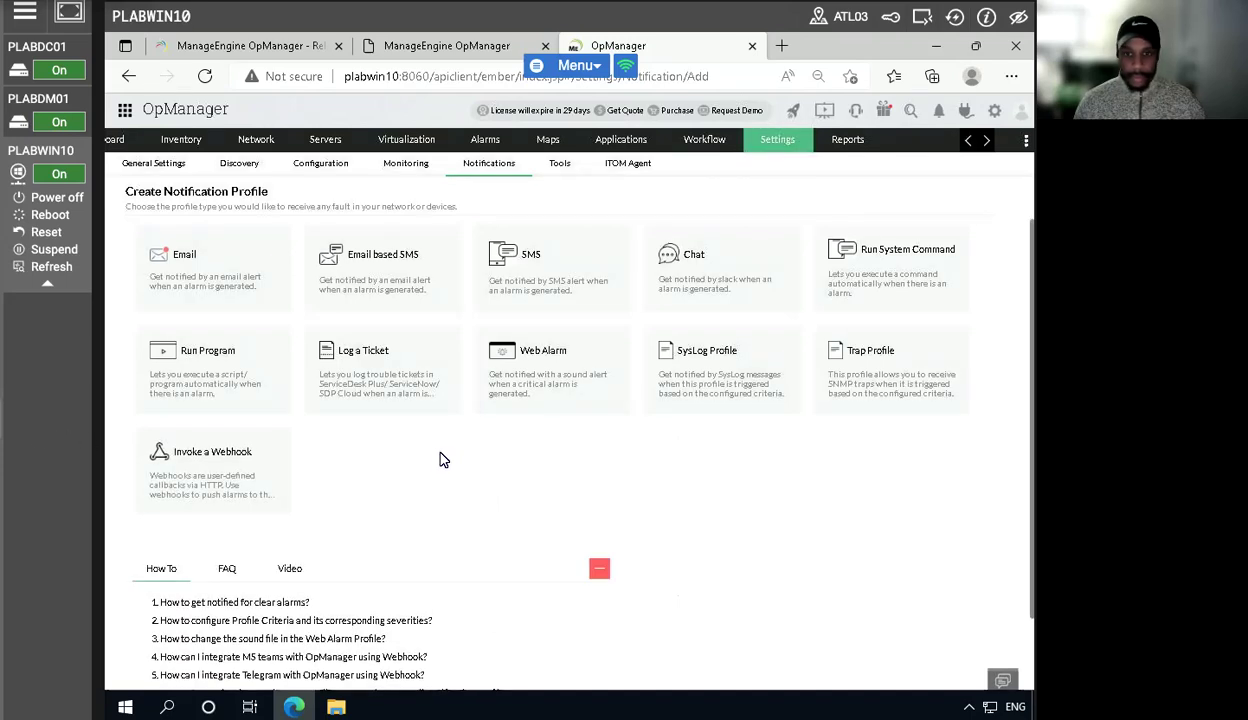
{"action": "left_click", "coordinate": [535, 352]}
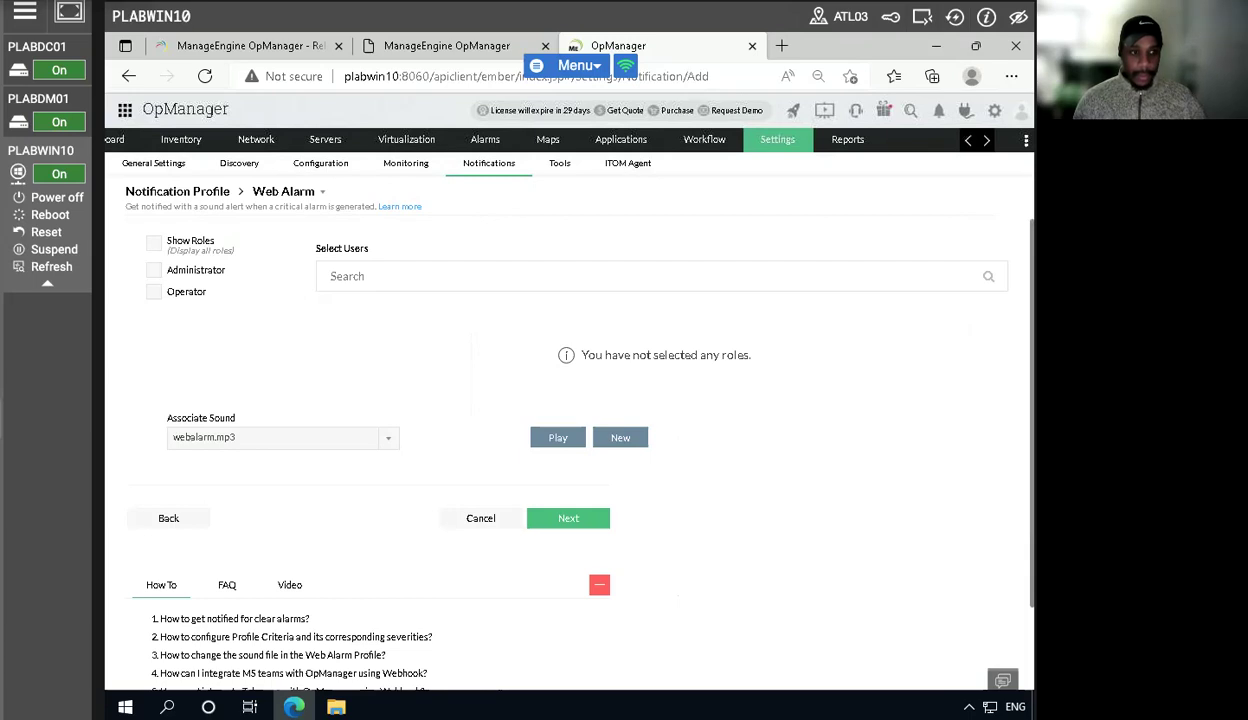
- Assign the web alarm to the Administrator role with all roles and users selected, and continue to criteria
{"action": "left_click", "coordinate": [153, 270]}
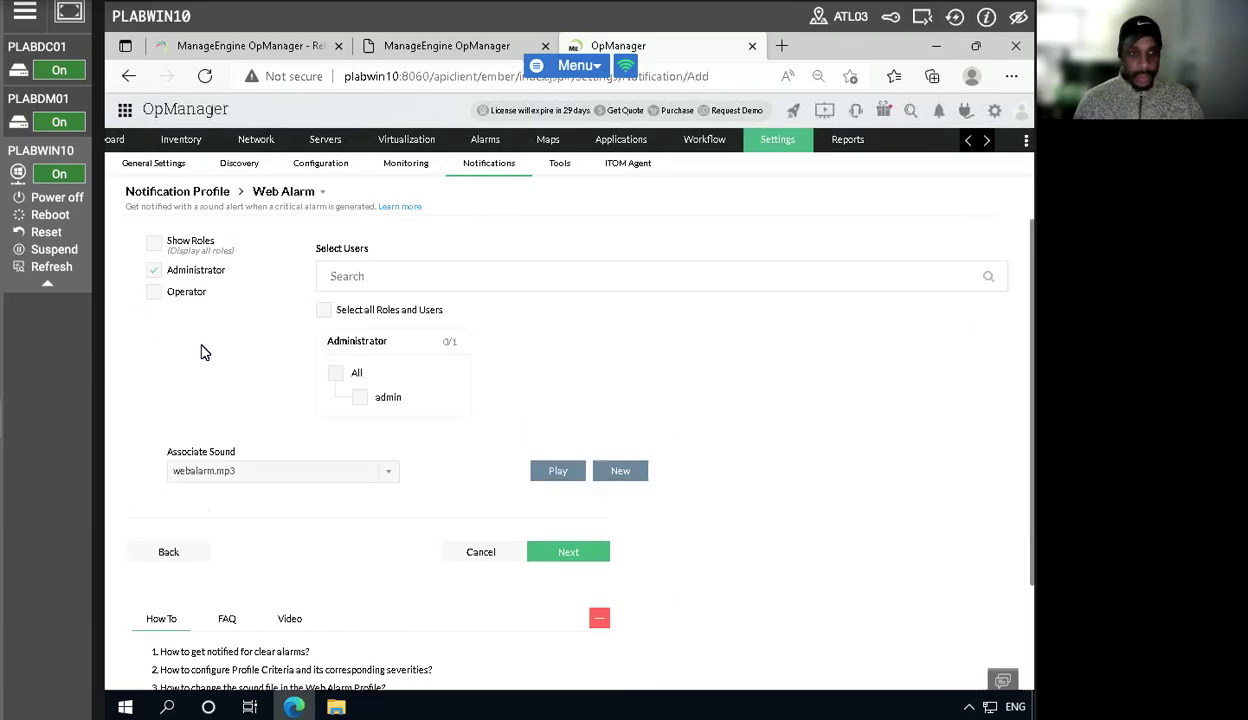
{"action": "left_click", "coordinate": [336, 373]}
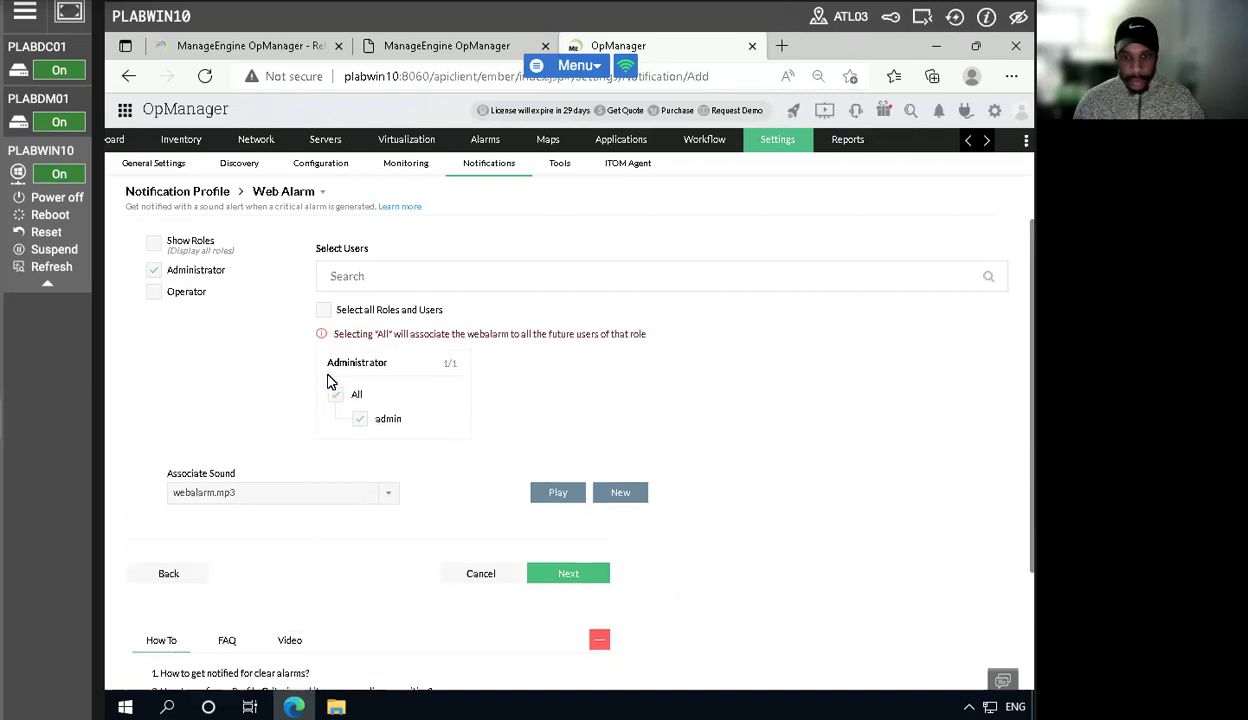
{"action": "left_click", "coordinate": [324, 312]}
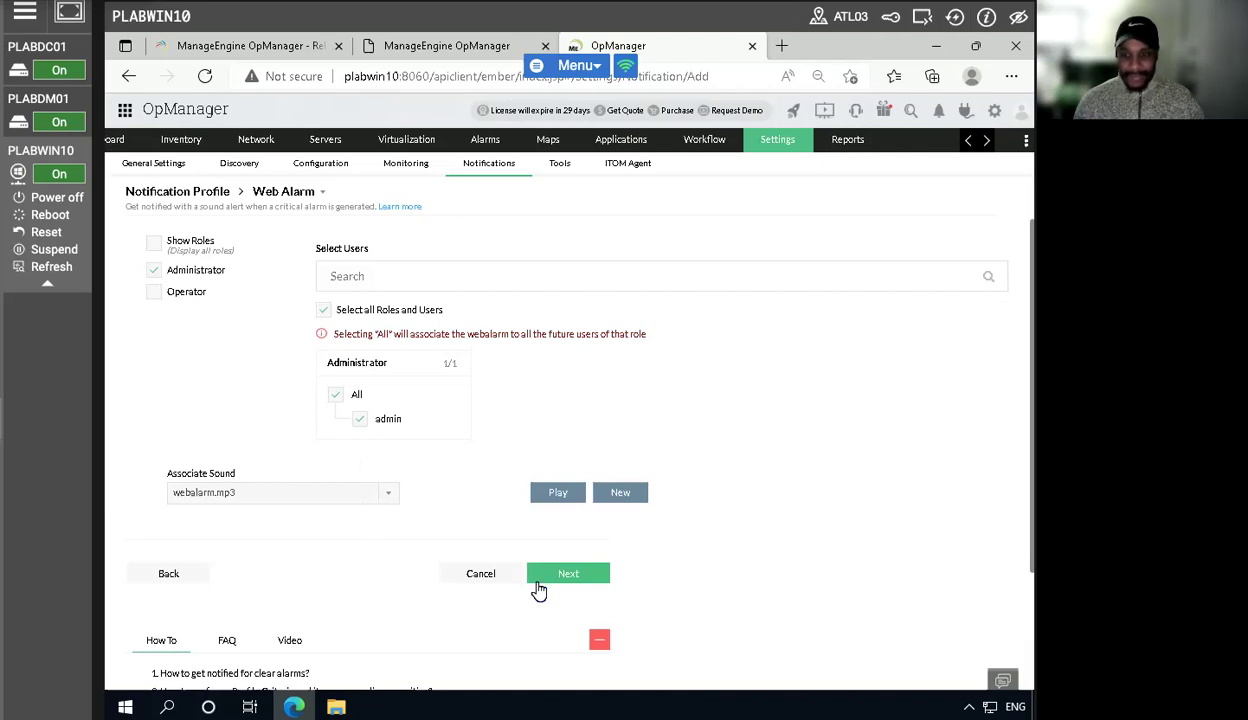
{"action": "left_click", "coordinate": [568, 573]}
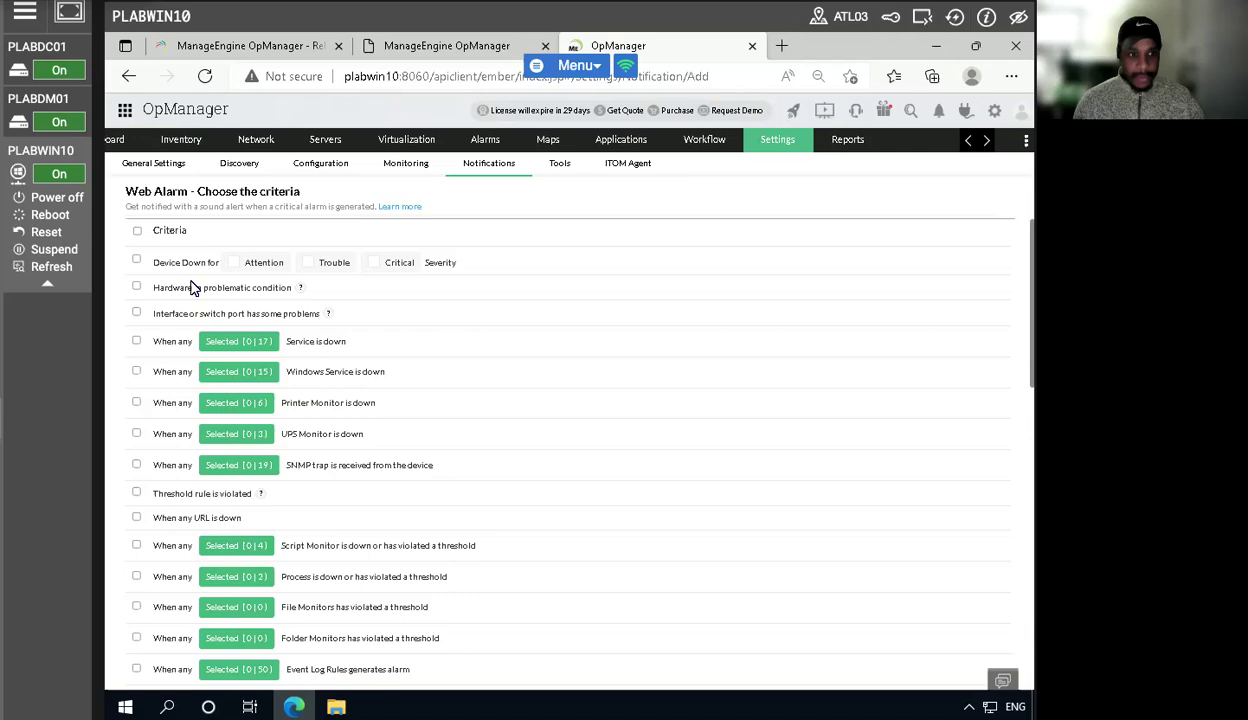
- Enable the Device Down criterion with Attention and Critical severities
{"action": "left_click", "coordinate": [136, 260]}
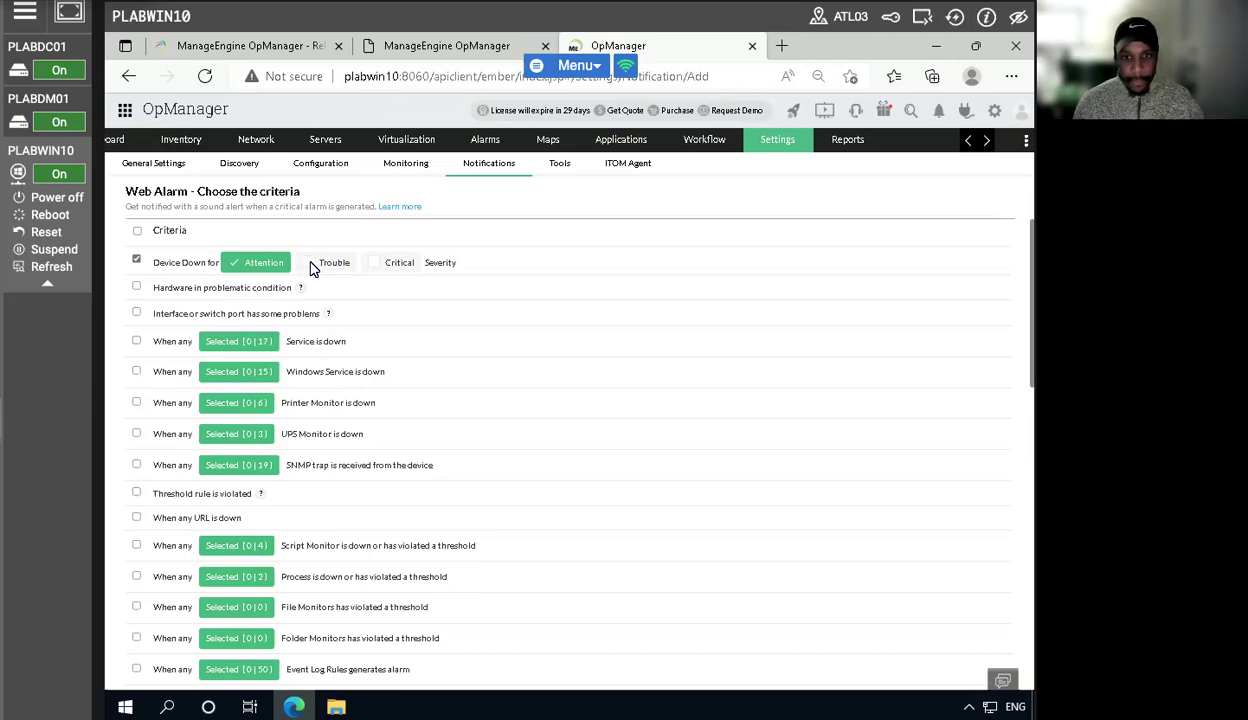
{"action": "left_click", "coordinate": [368, 264]}
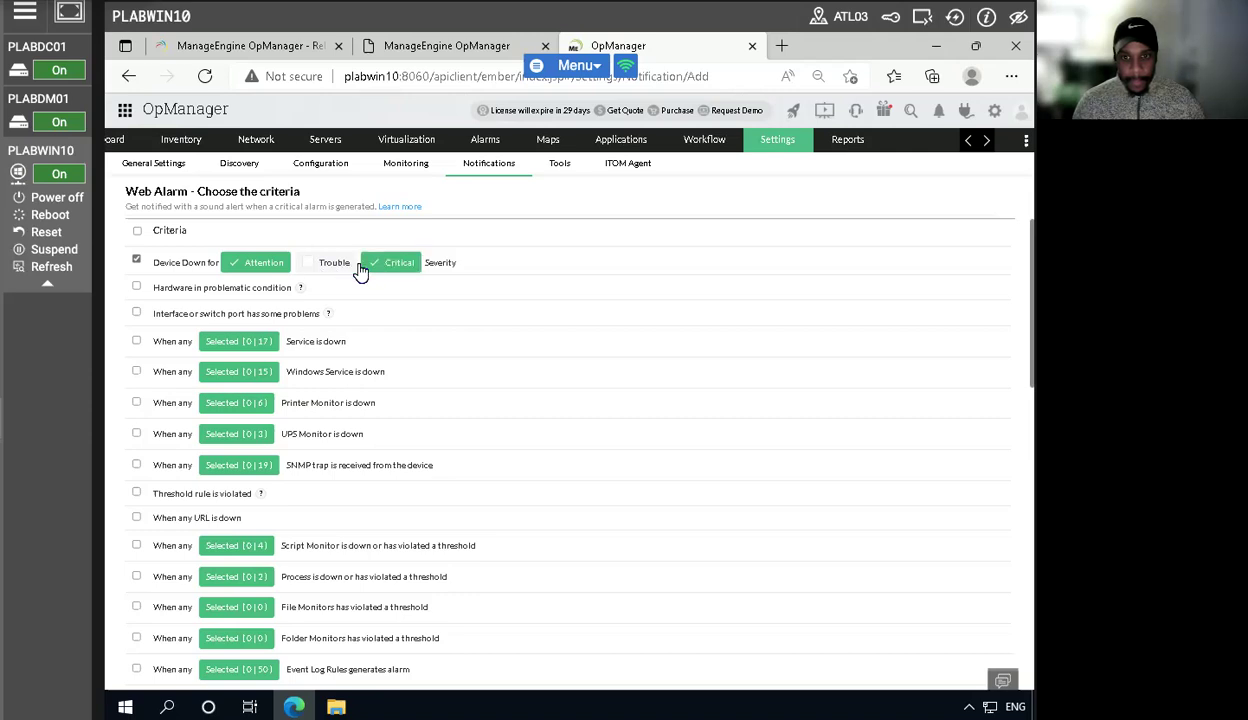
- Add the Trouble severity to the Device Down criterion and continue to device association
{"action": "left_click", "coordinate": [310, 265]}
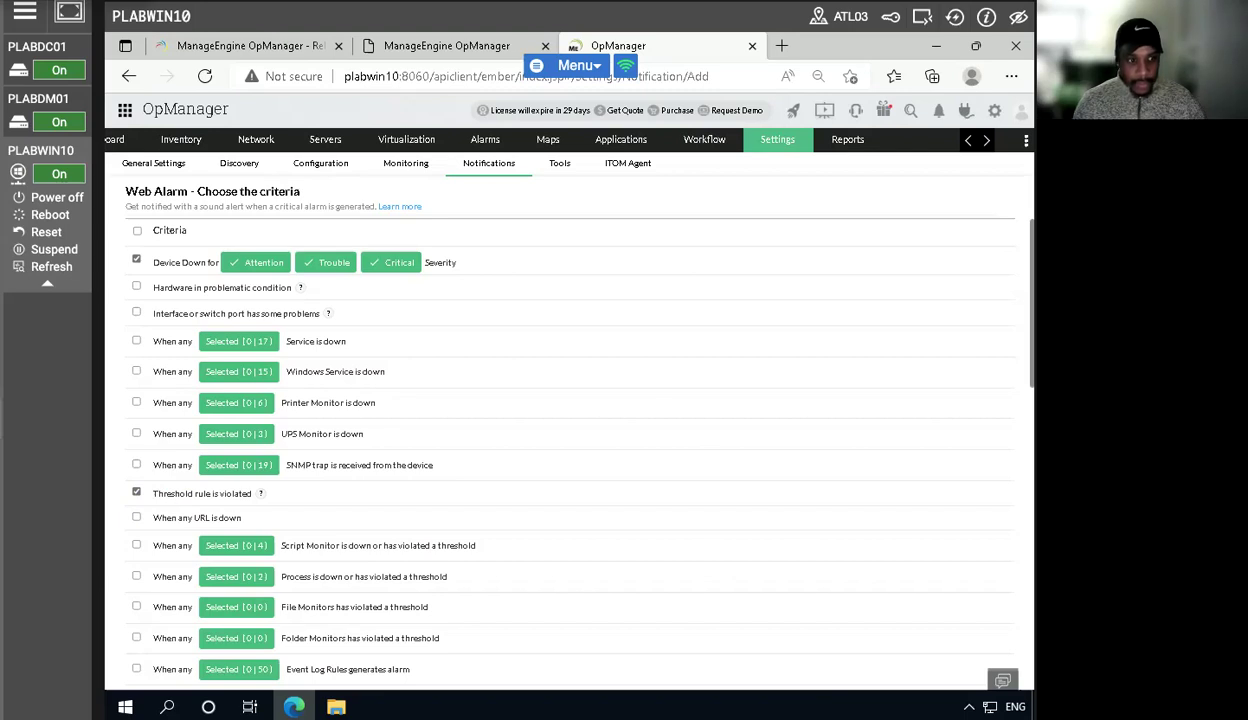
{"action": "scroll", "coordinate": [426, 543], "scroll_direction": "down", "scroll_amount": 5}
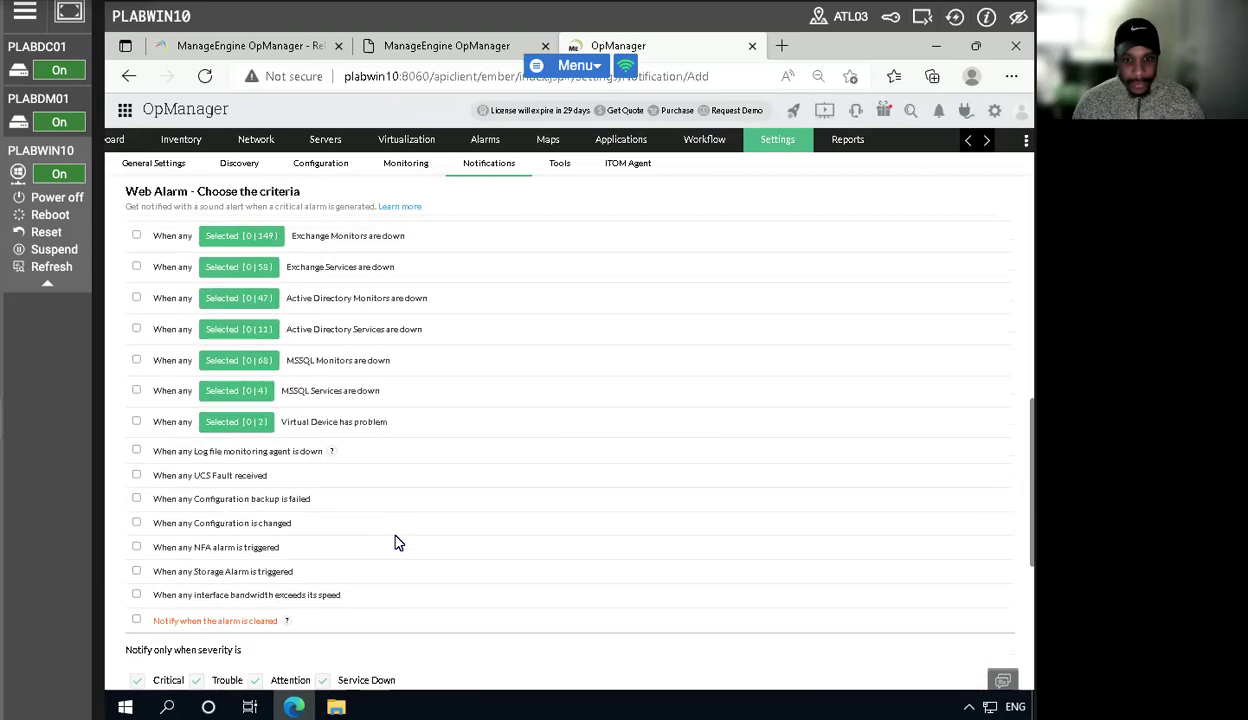
{"action": "scroll", "coordinate": [426, 543], "scroll_direction": "down", "scroll_amount": 3}
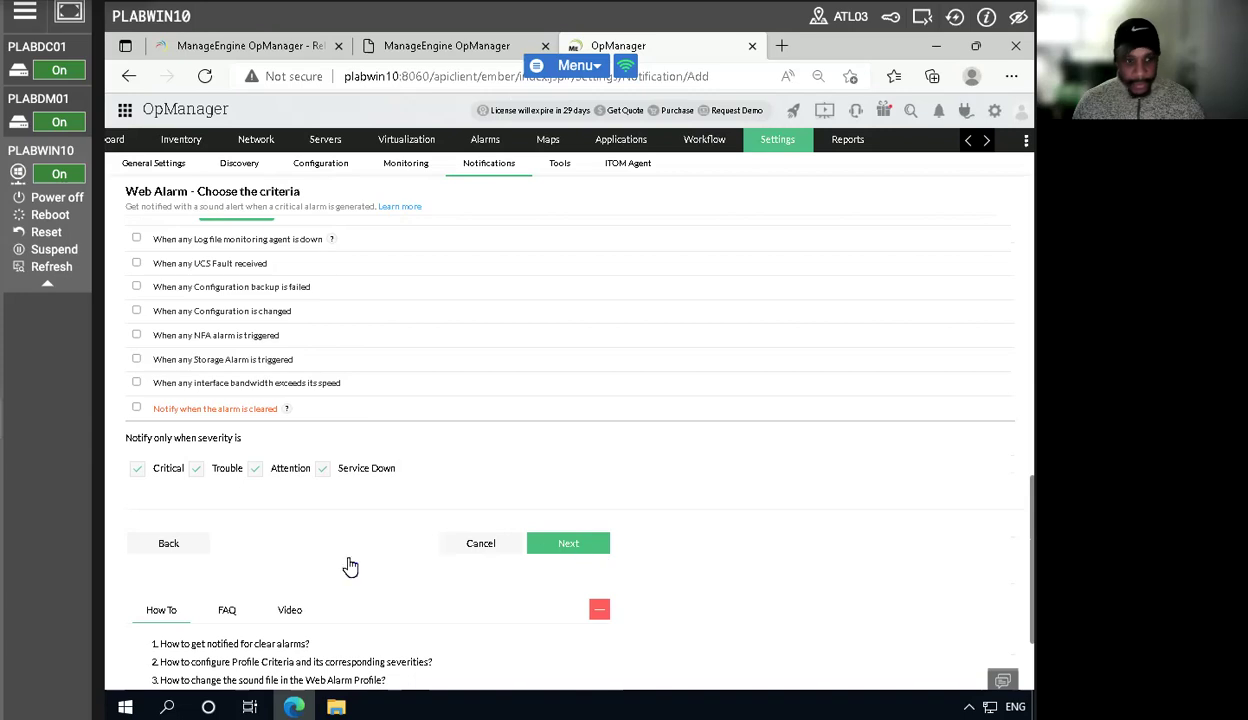
{"action": "left_click", "coordinate": [546, 548]}
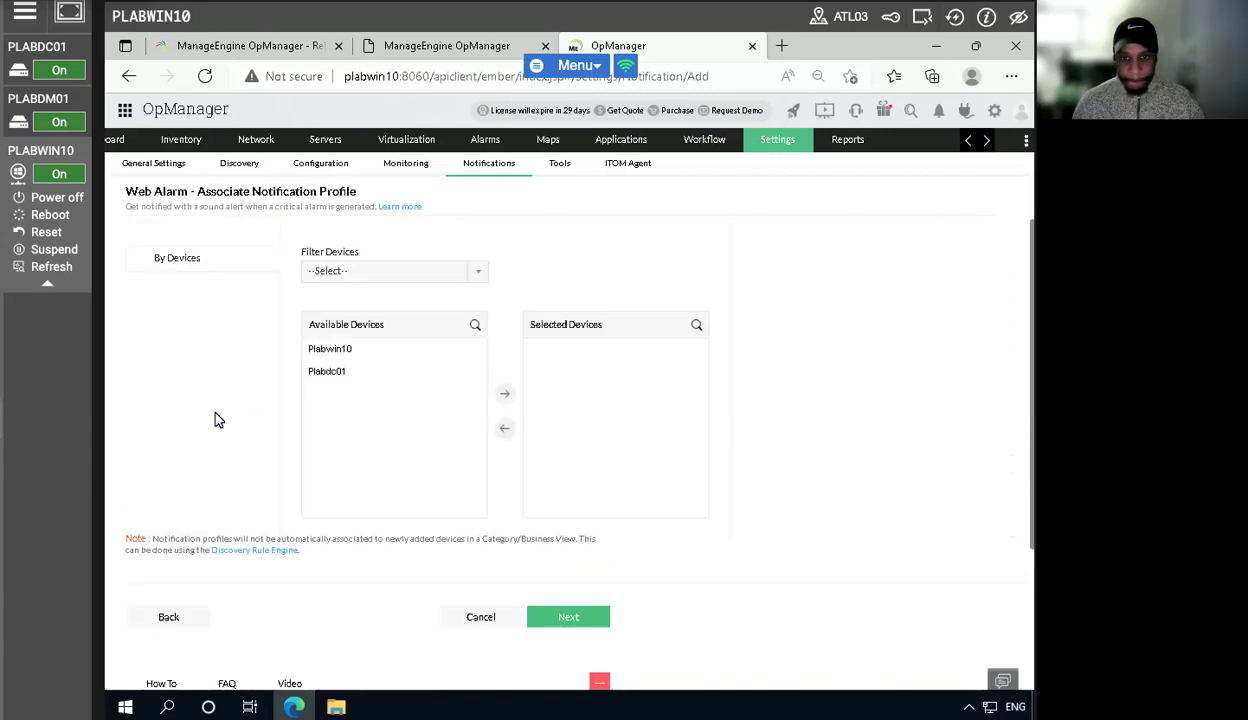
- Associate the Plabdc01 and Plabwin10 devices with the profile and continue
{"action": "left_click", "coordinate": [339, 376]}
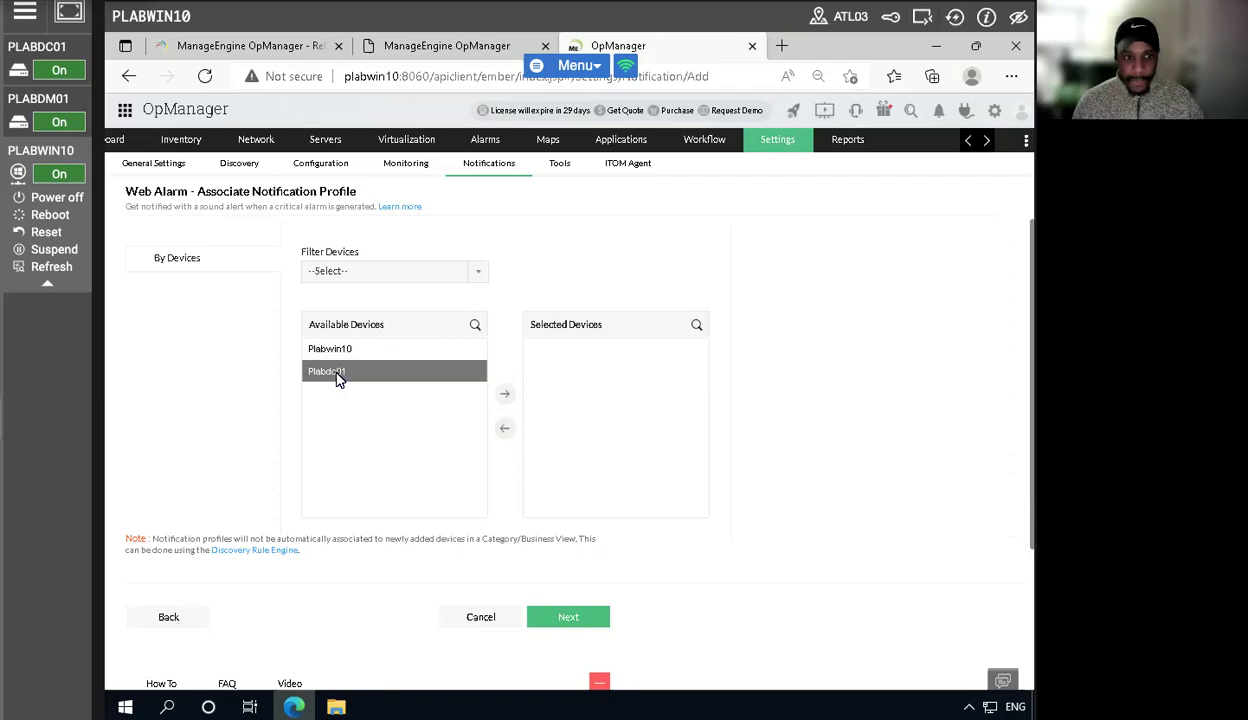
{"action": "left_click", "coordinate": [508, 396]}
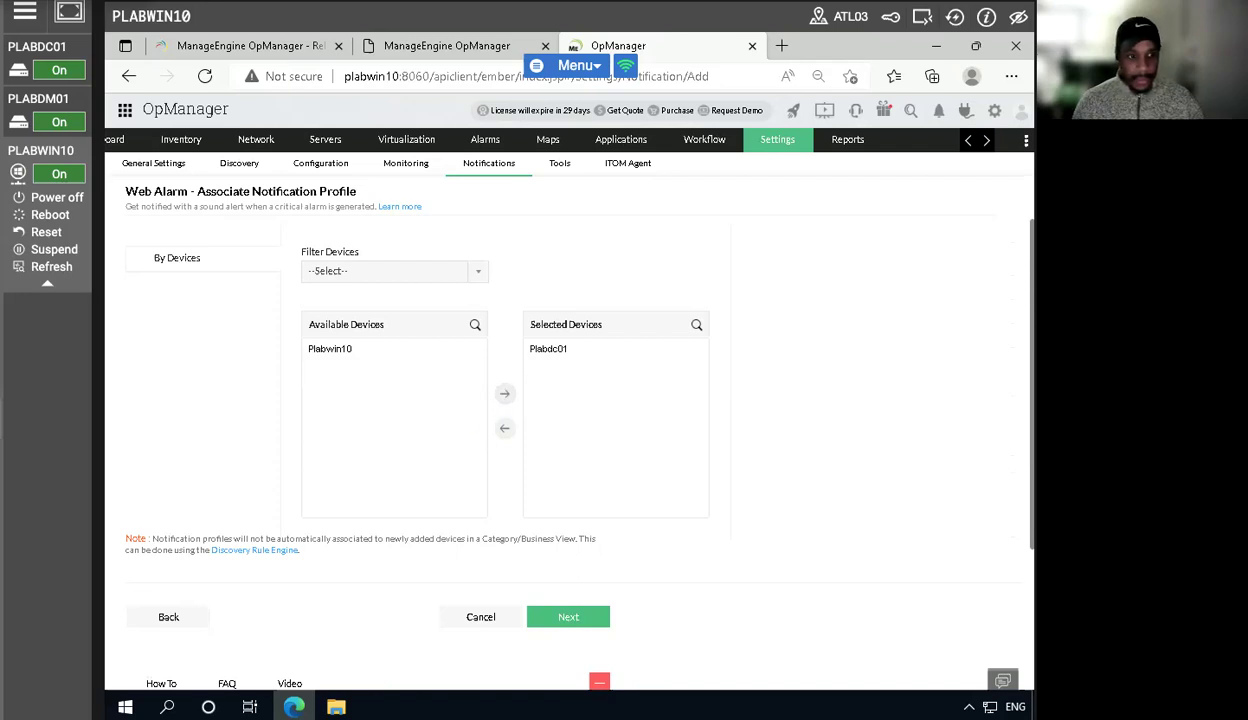
{"action": "left_click", "coordinate": [343, 352]}
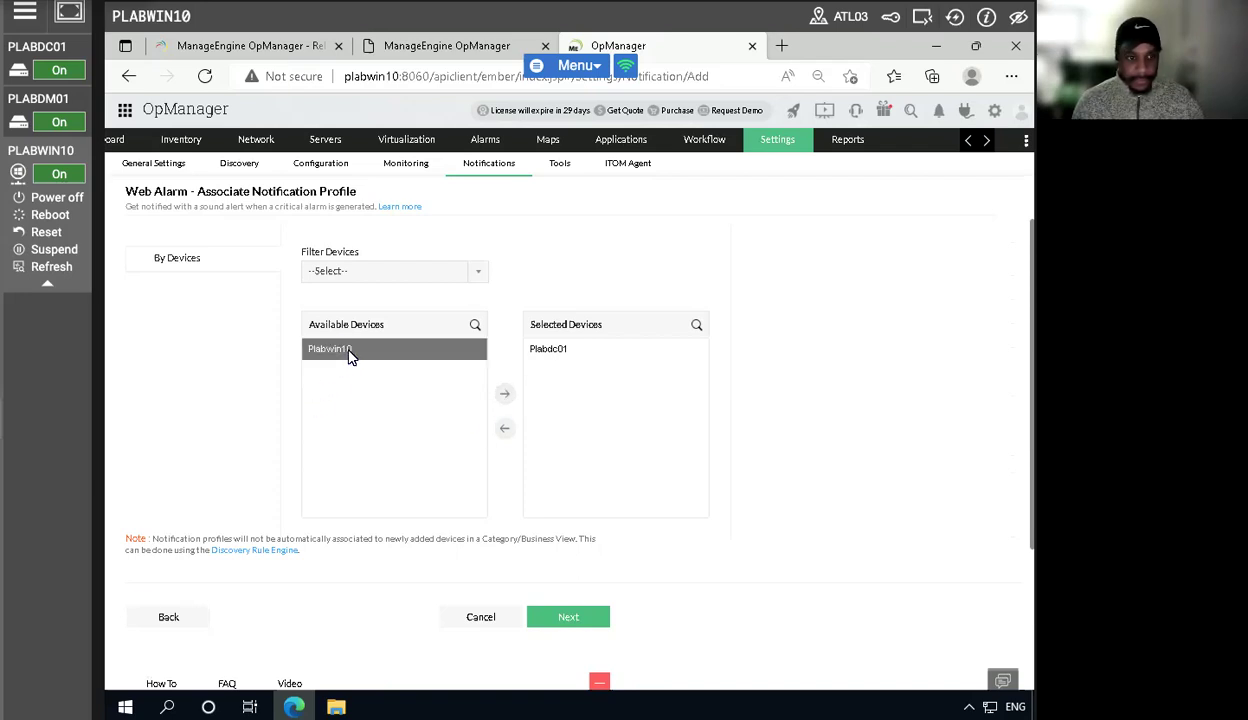
{"action": "left_click", "coordinate": [504, 395]}
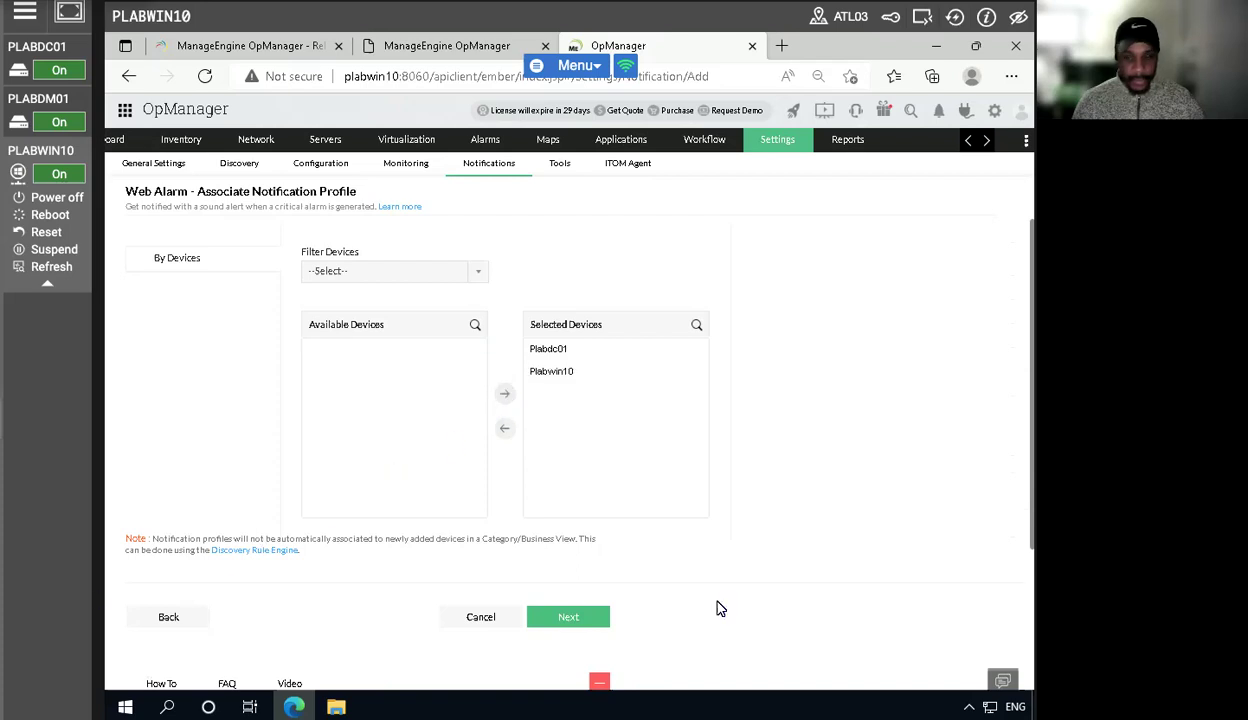
{"action": "left_click", "coordinate": [566, 616]}
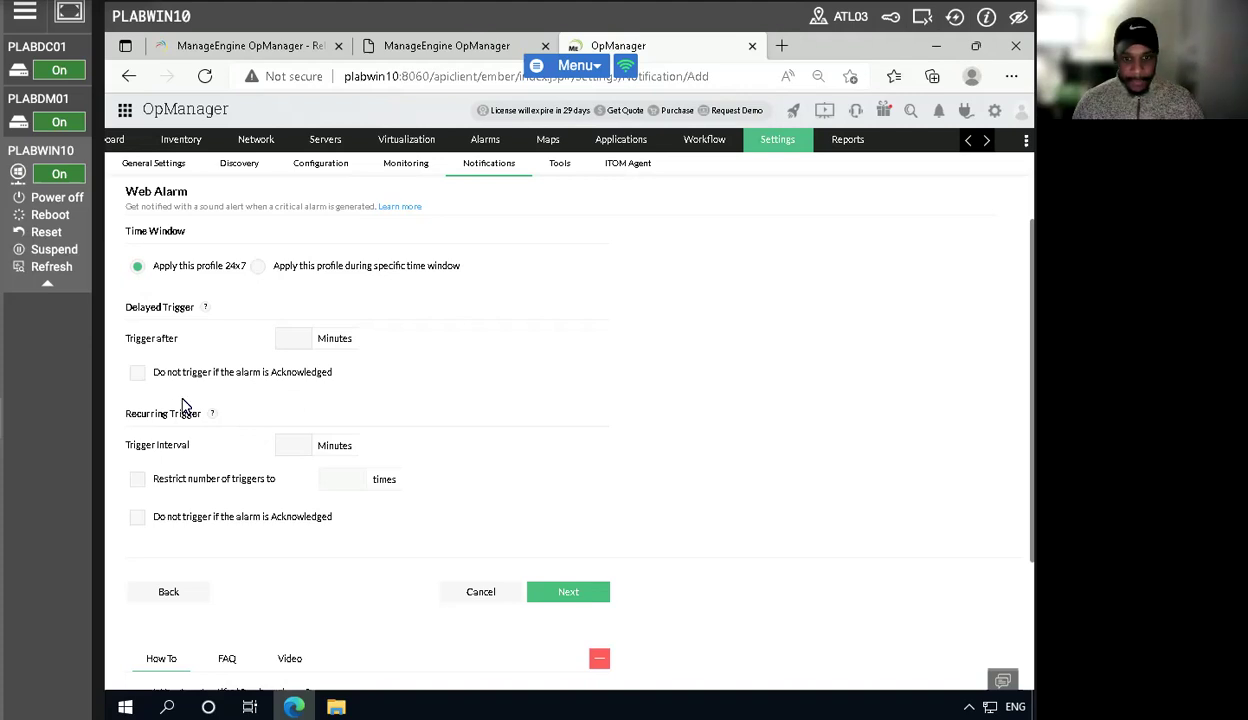
- Set the delayed trigger and the recurring trigger interval to 1 minute, then continue to the summary
{"action": "type", "text": "1"}
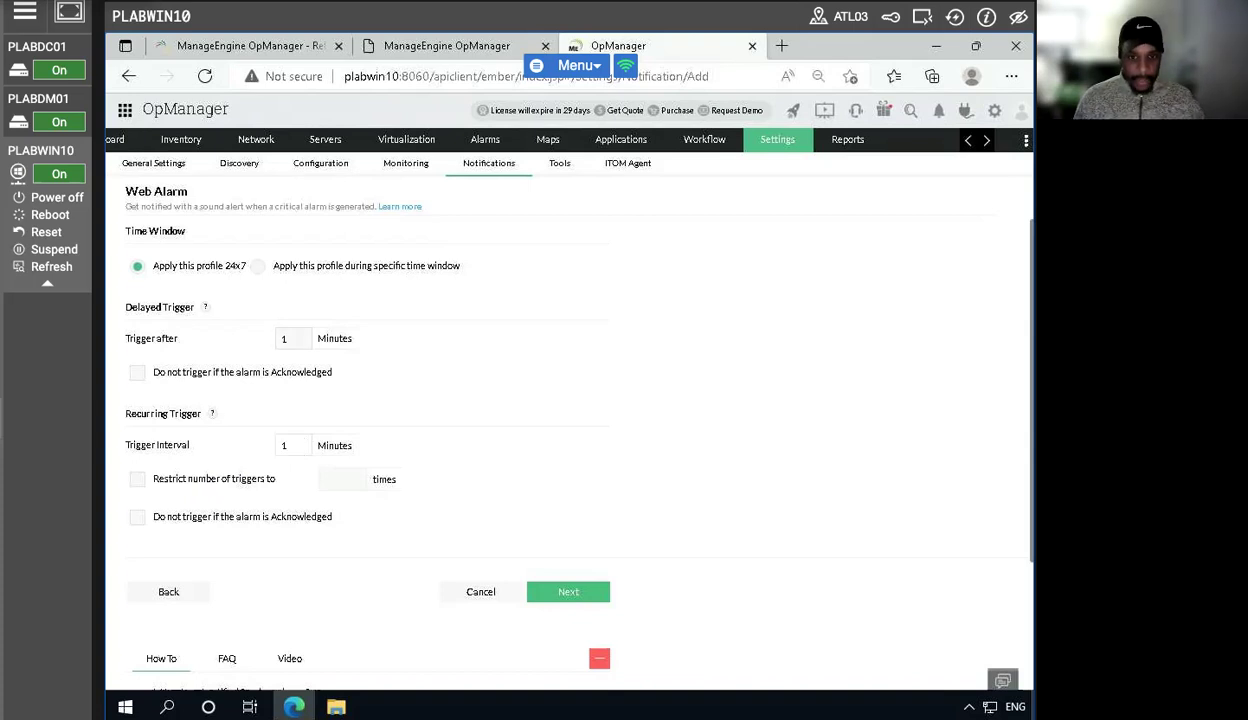
{"action": "left_click", "coordinate": [285, 445]}
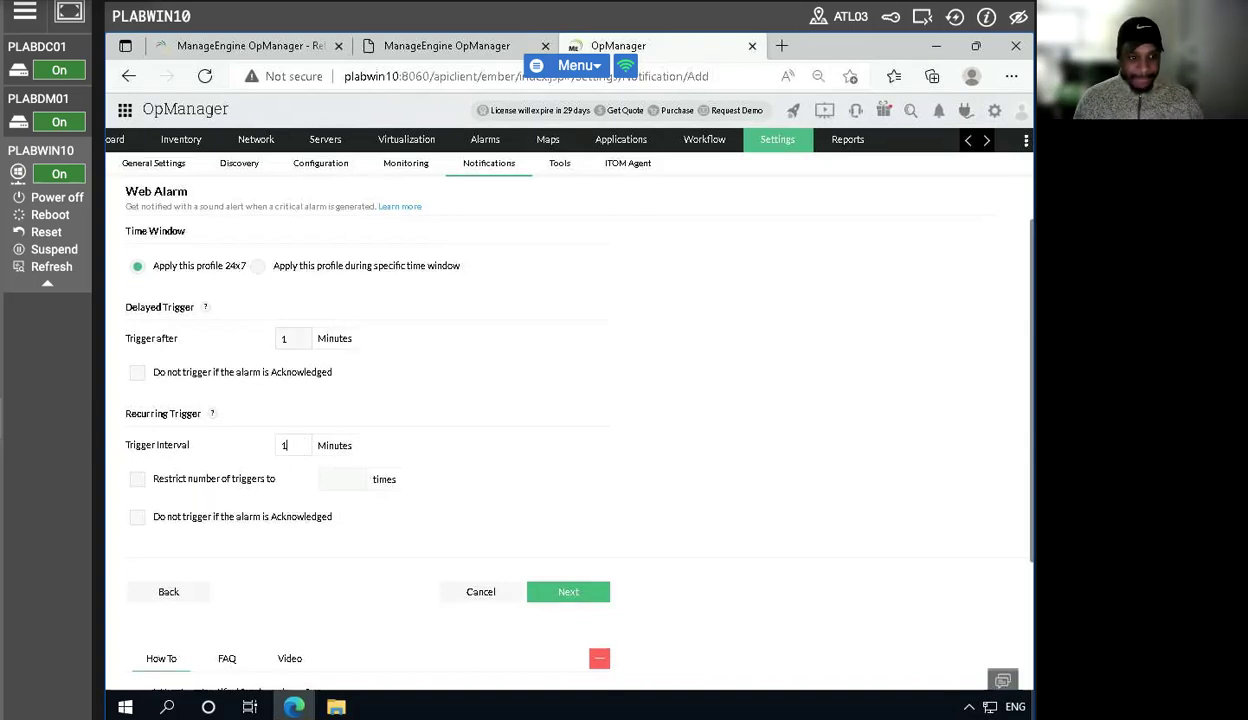
{"action": "left_click", "coordinate": [566, 593]}
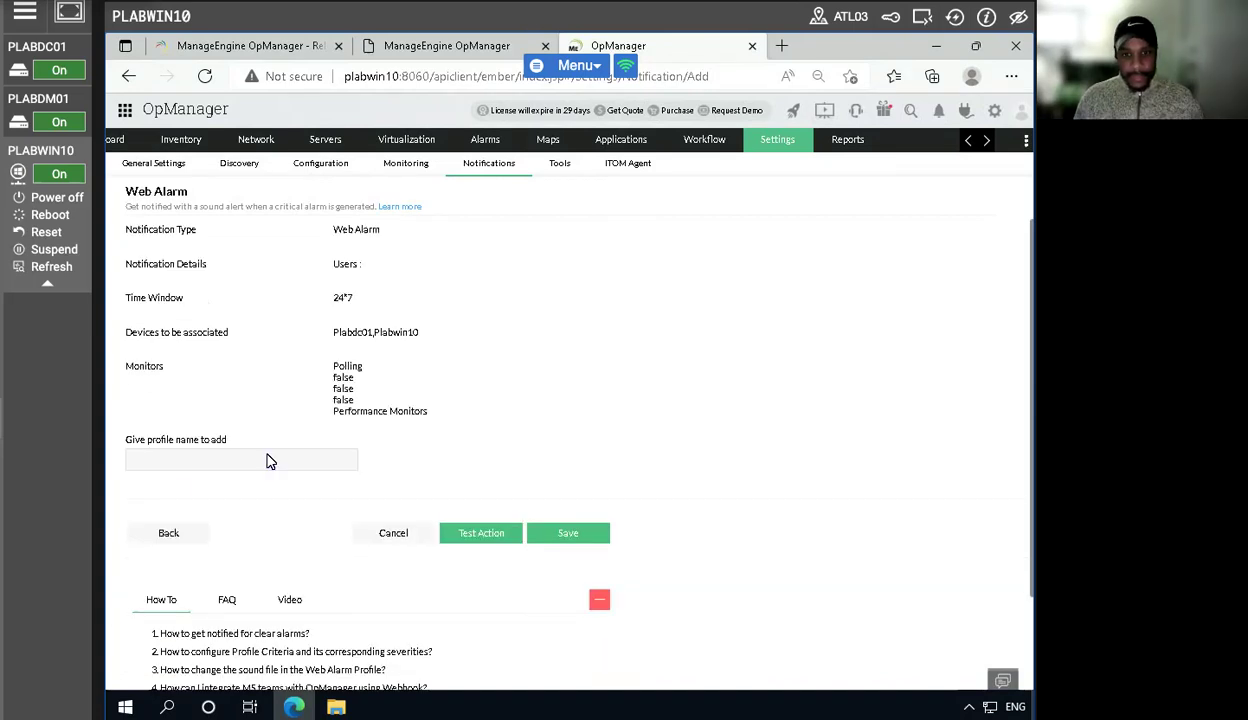
- Name the profile notificationstest and save it
{"action": "left_click", "coordinate": [223, 462]}
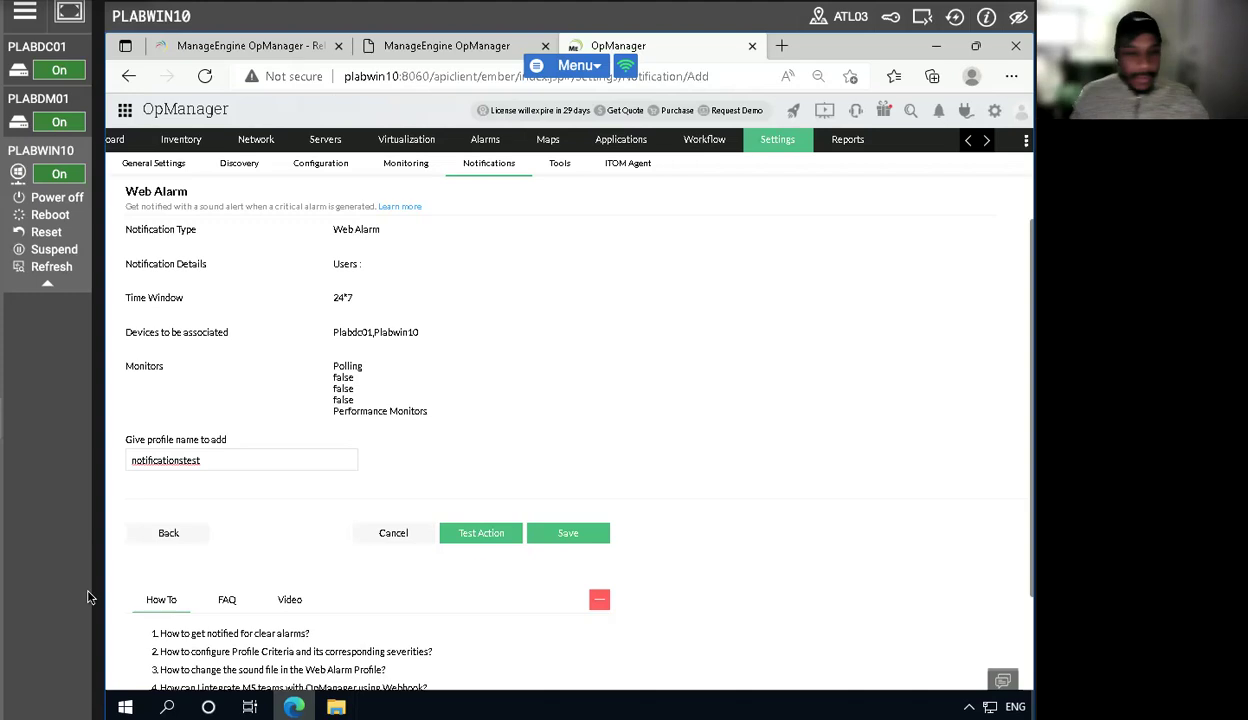
{"action": "left_click", "coordinate": [569, 537]}
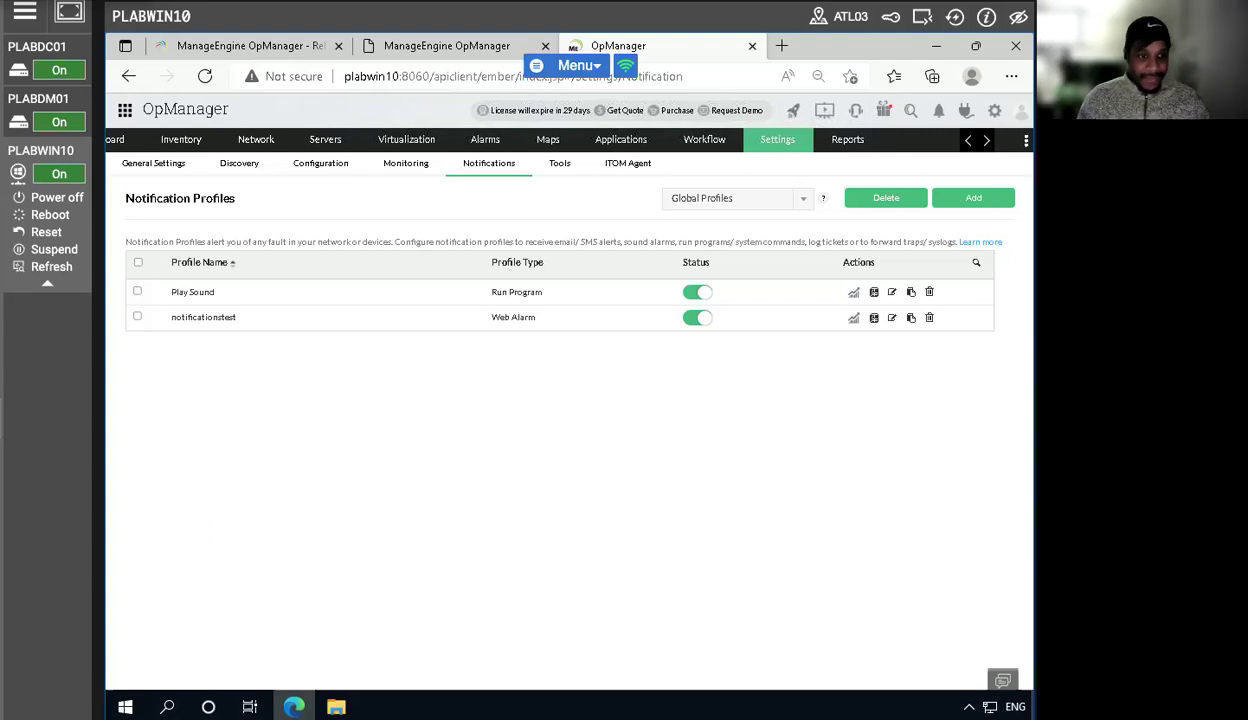
- Power off the PLABDC01 and PLABDM01 lab machines to trigger a device-down alarm
{"action": "mouse_move", "coordinate": [54, 54]}
{"action": "left_click", "coordinate": [45, 92]}
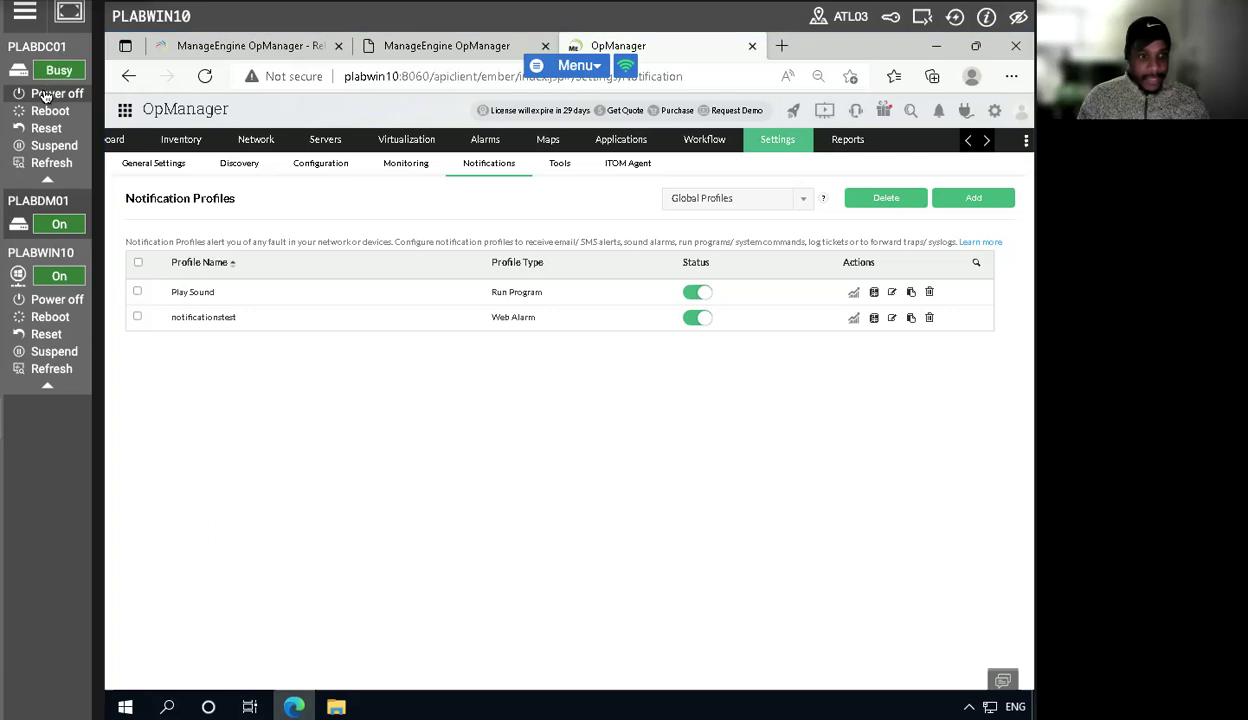
{"action": "mouse_move", "coordinate": [50, 122]}
{"action": "left_click", "coordinate": [50, 145]}
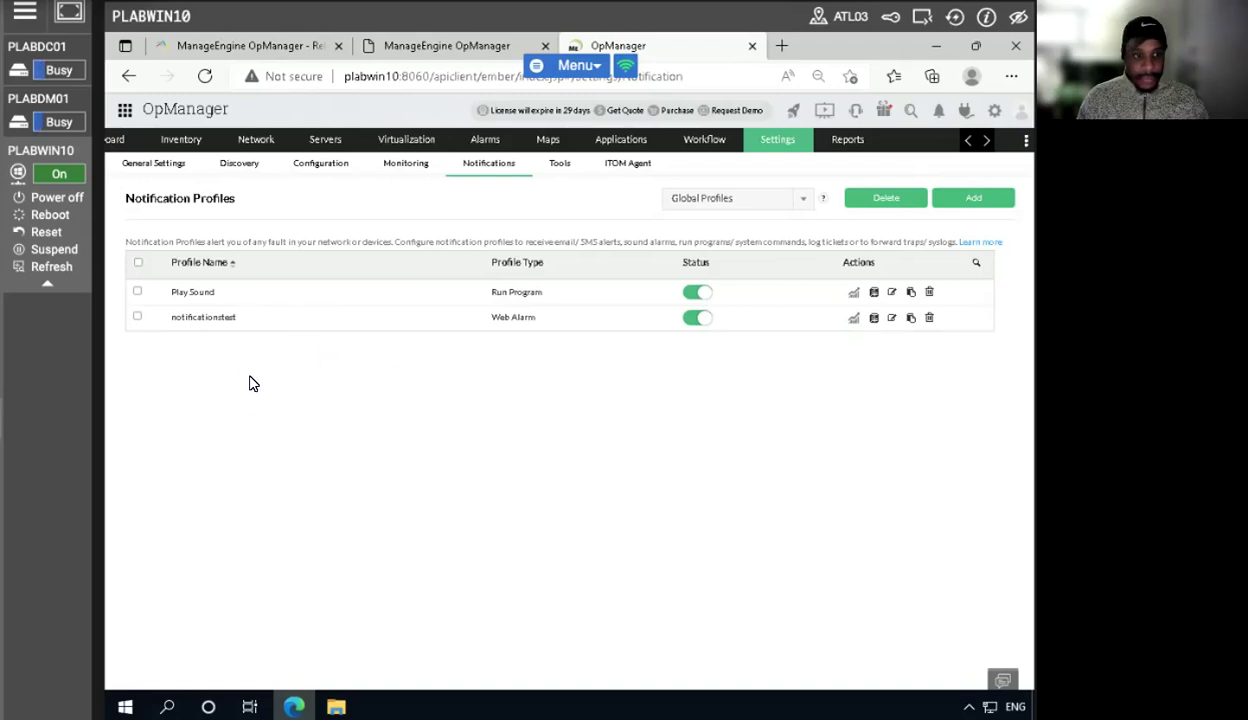
{"action": "left_click", "coordinate": [924, 17]}
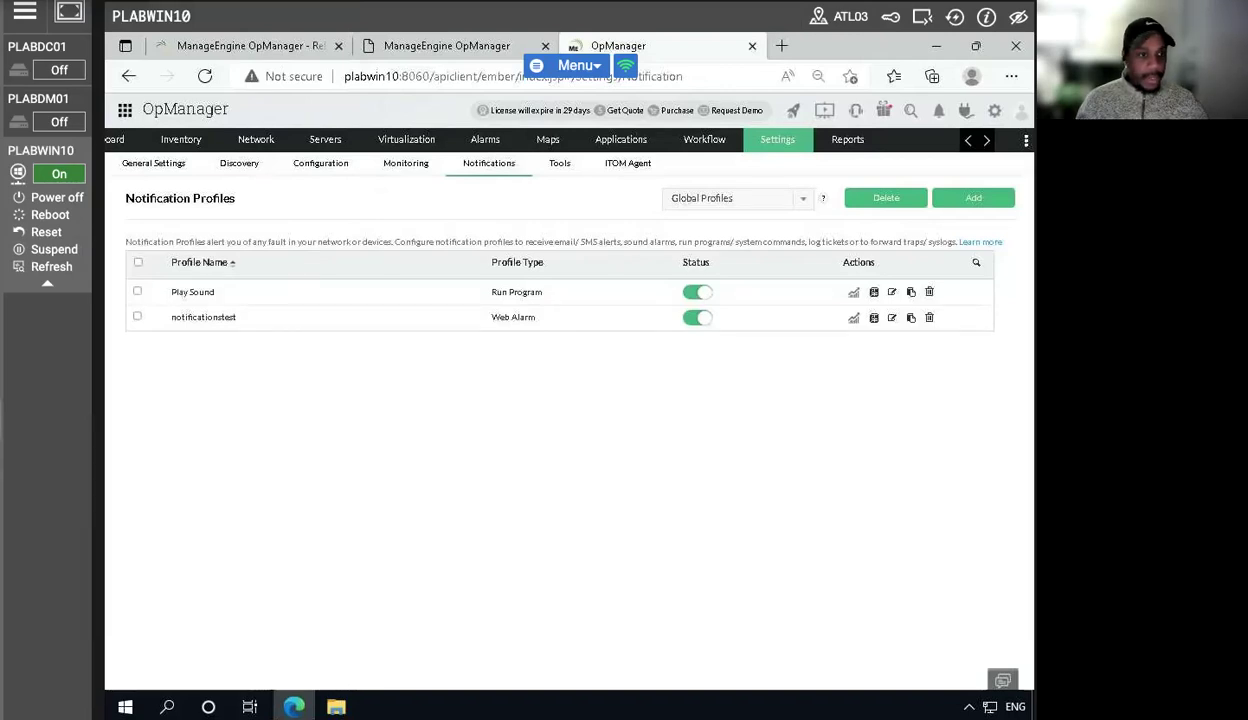
- Open the Inventory device list, dismiss the getting-started dialog, and reload the page to check device statuses
{"action": "left_click", "coordinate": [176, 141]}
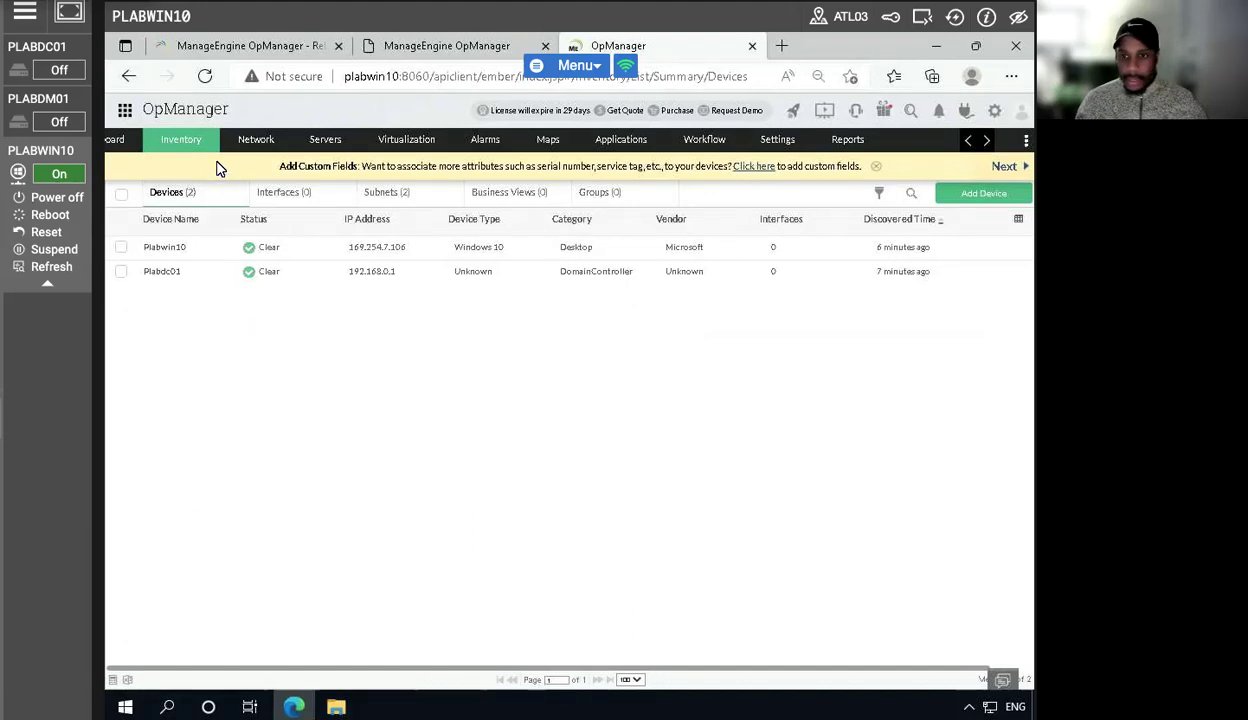
{"action": "left_click", "coordinate": [204, 76]}
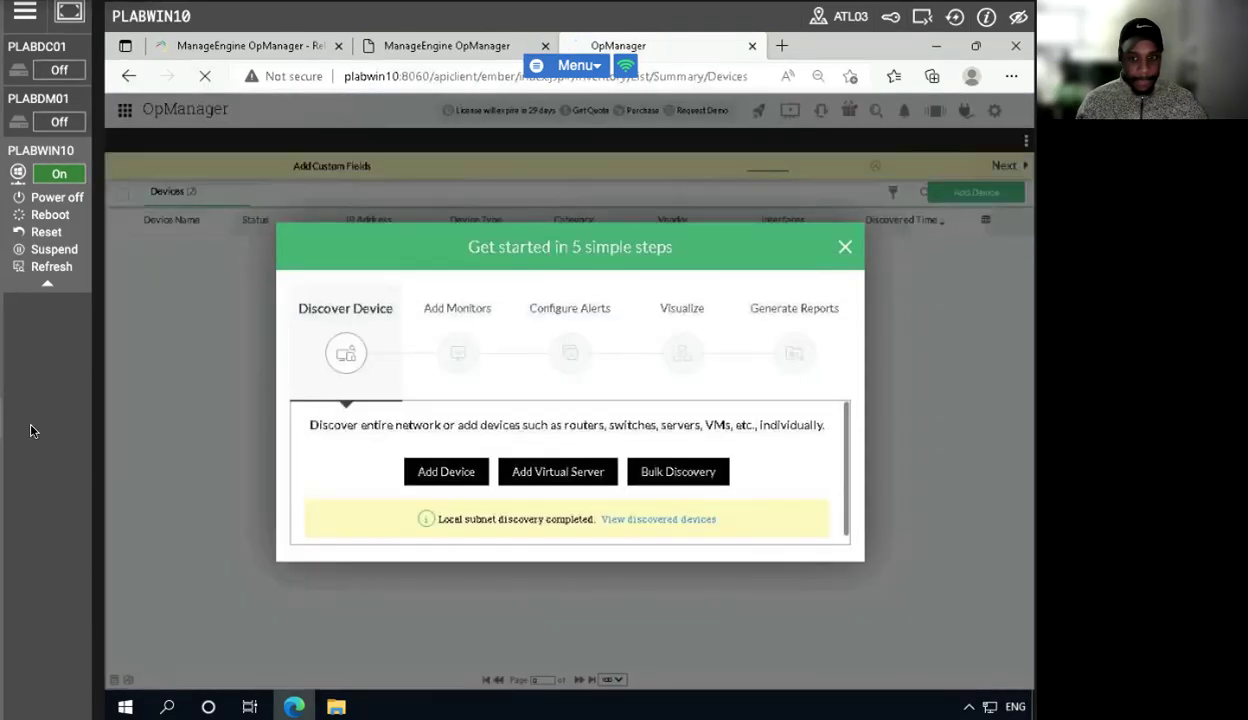
{"action": "left_click", "coordinate": [845, 249]}
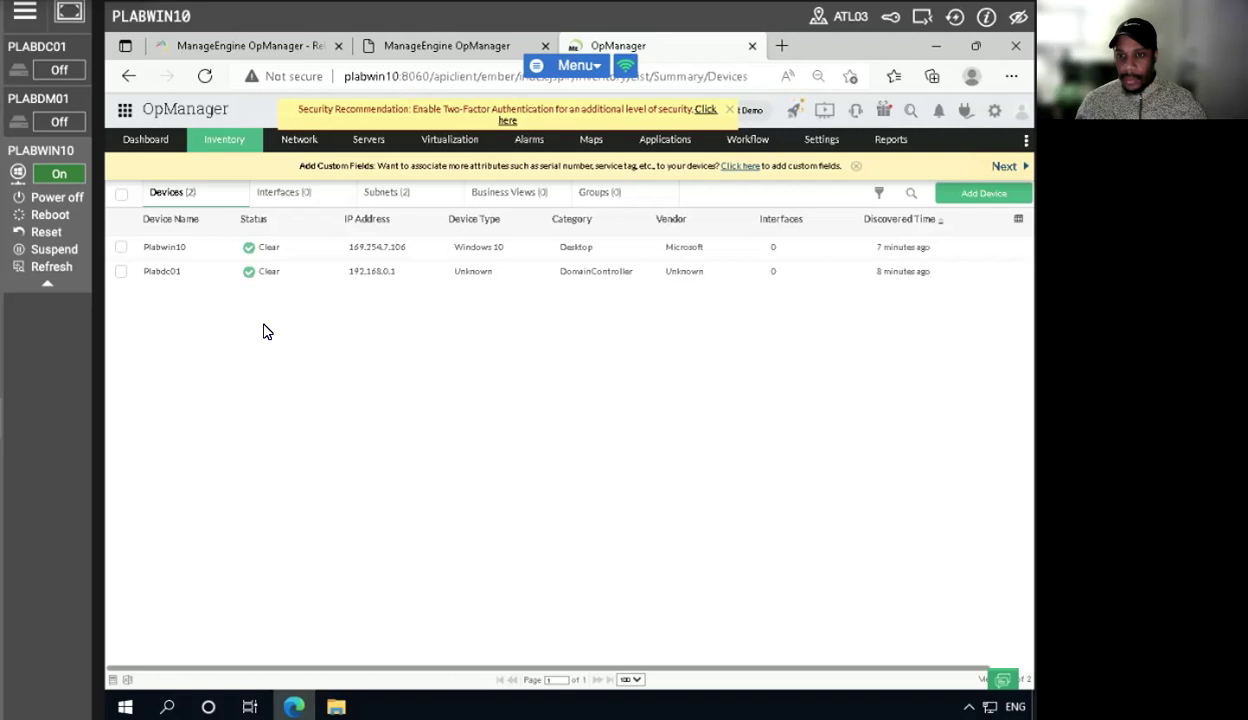
{"action": "left_click", "coordinate": [205, 76]}
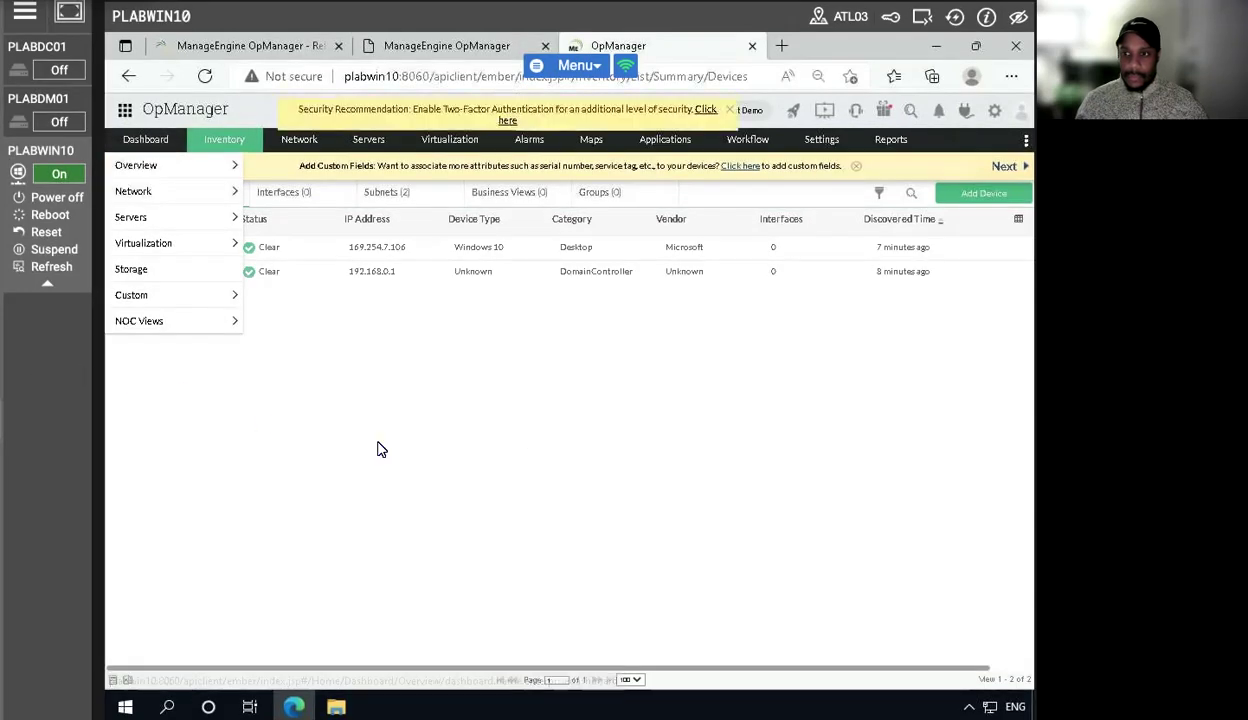
{"action": "left_click", "coordinate": [210, 79]}
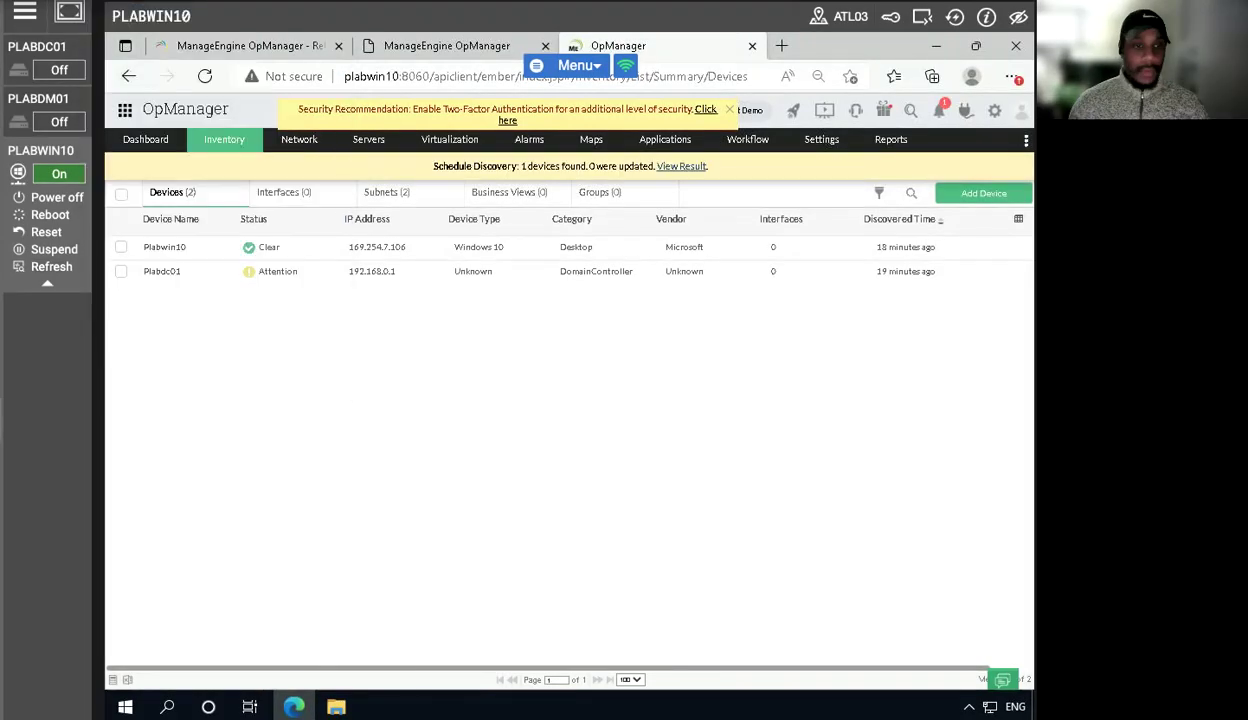
{"action": "mouse_move", "coordinate": [145, 139]}
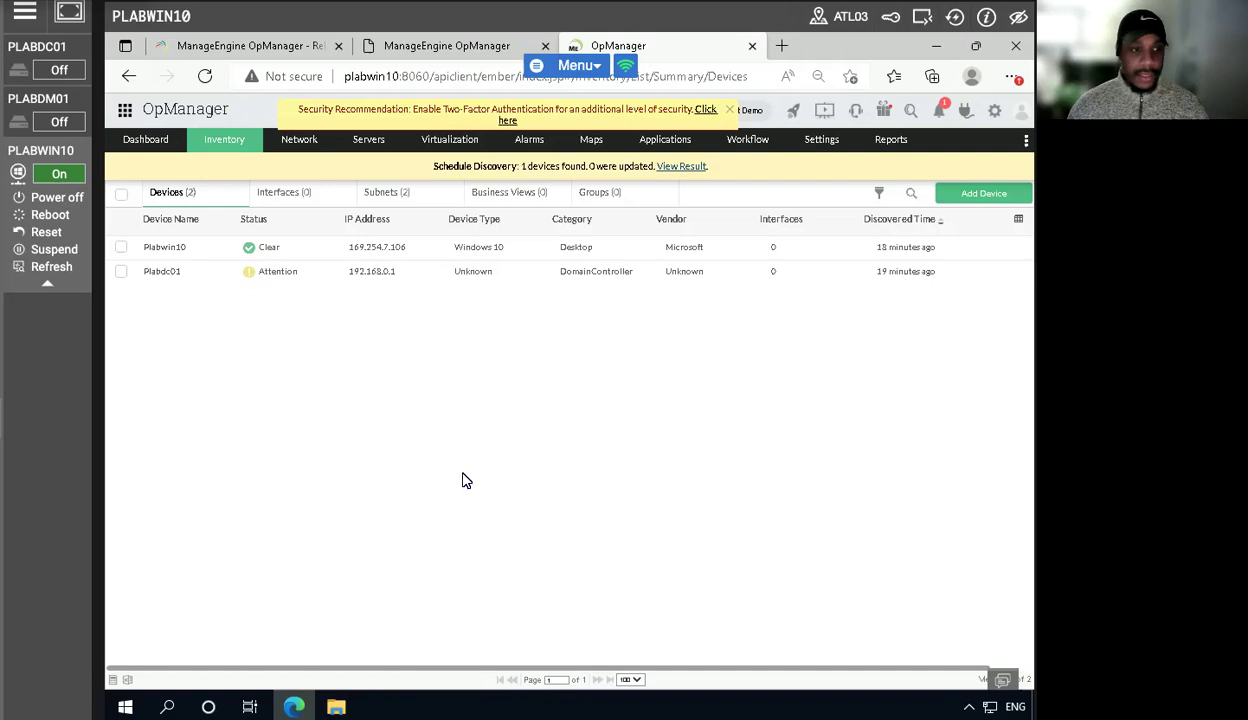
- Open the device details of Plabdc01
{"action": "left_click", "coordinate": [266, 272]}
{"action": "left_click", "coordinate": [161, 272]}
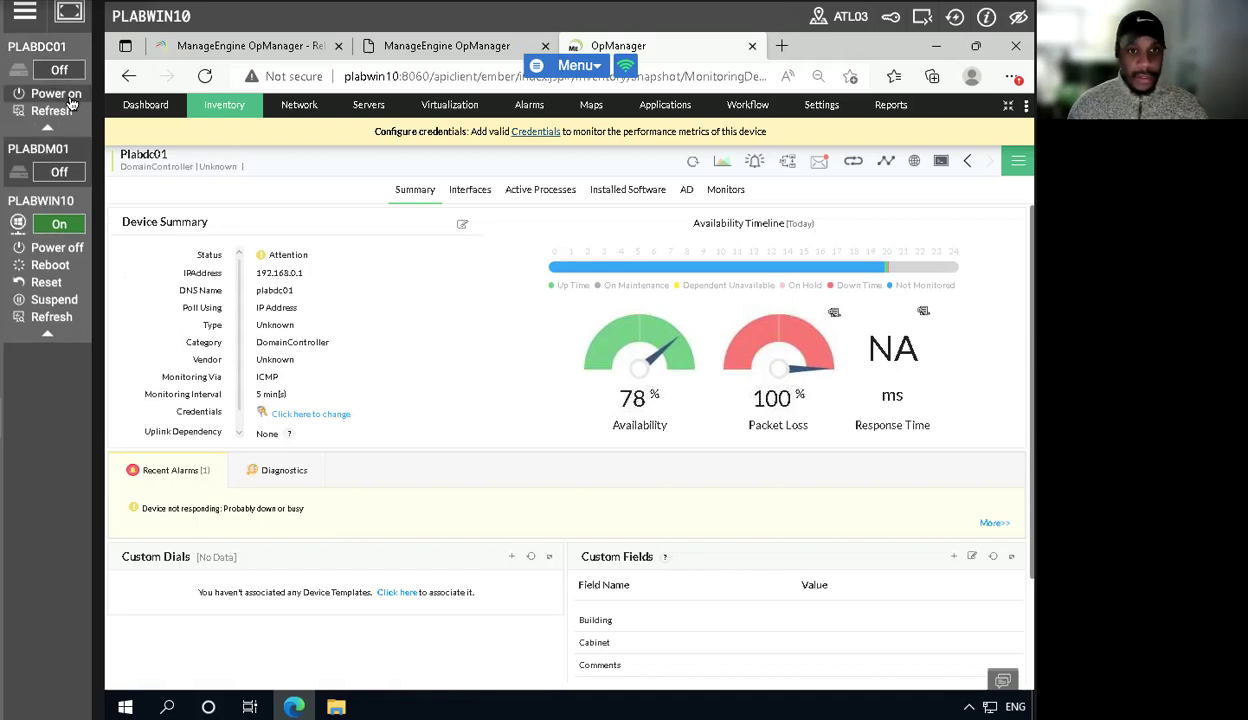
- Power the PLABDM01 and PLABDC01 lab machines back on
{"action": "left_click", "coordinate": [46, 148]}
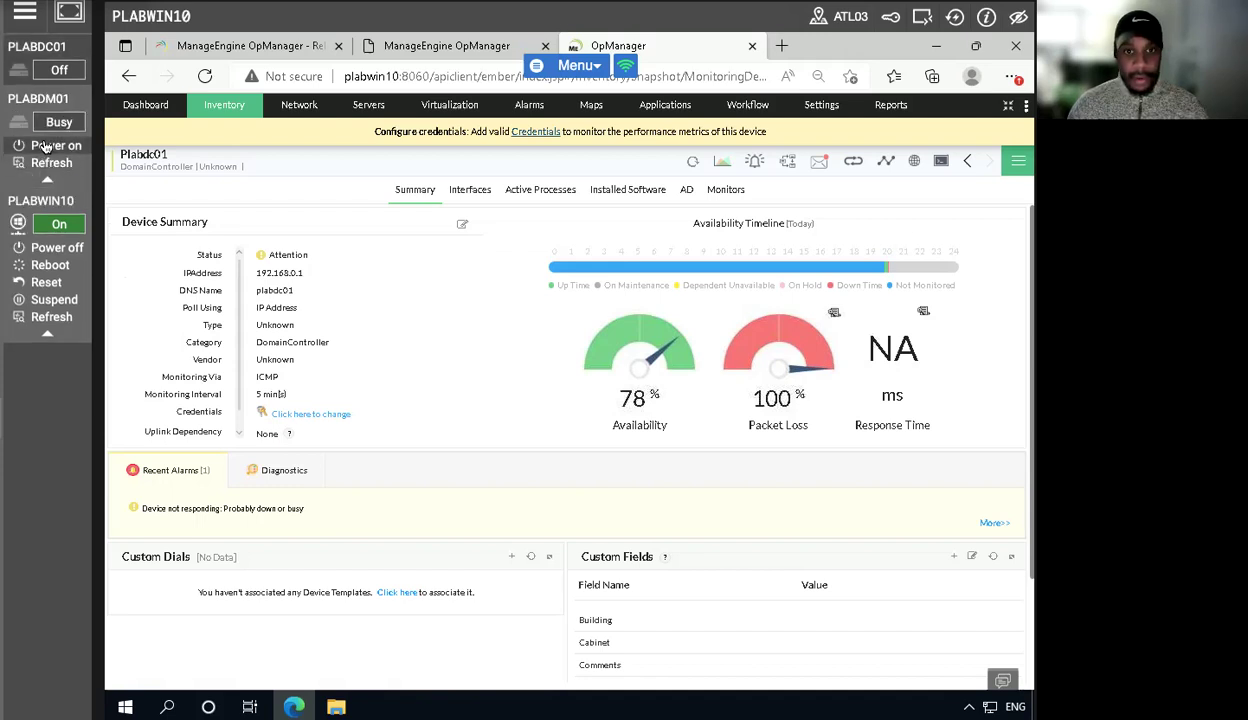
{"action": "mouse_move", "coordinate": [40, 70]}
{"action": "left_click", "coordinate": [34, 93]}
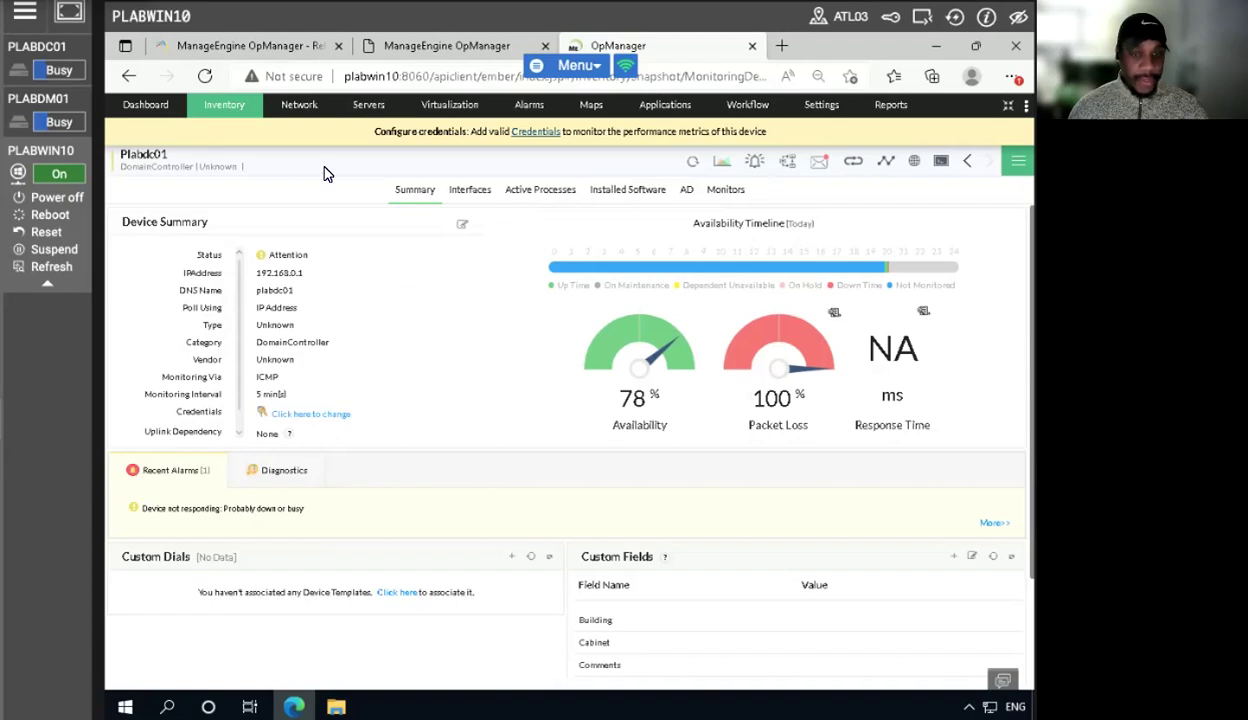
- Return to the Inventory device list and reload it to check device statuses
{"action": "left_click", "coordinate": [226, 112]}
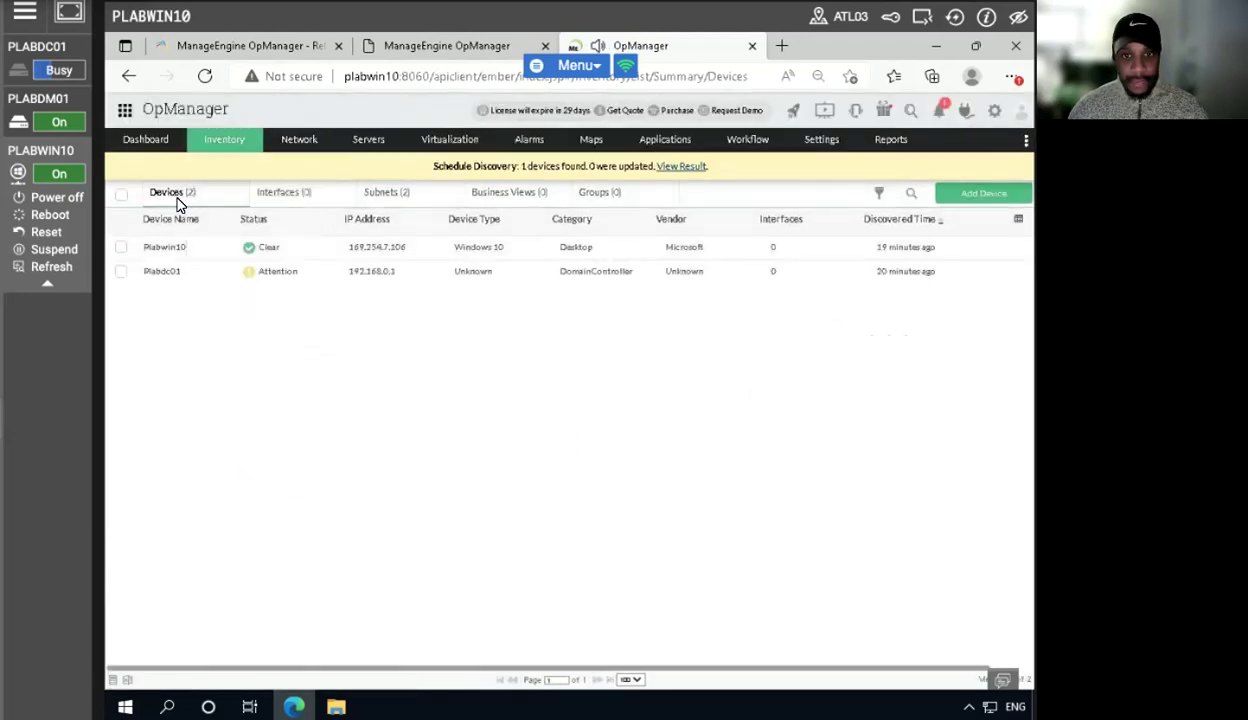
{"action": "left_click", "coordinate": [204, 76]}
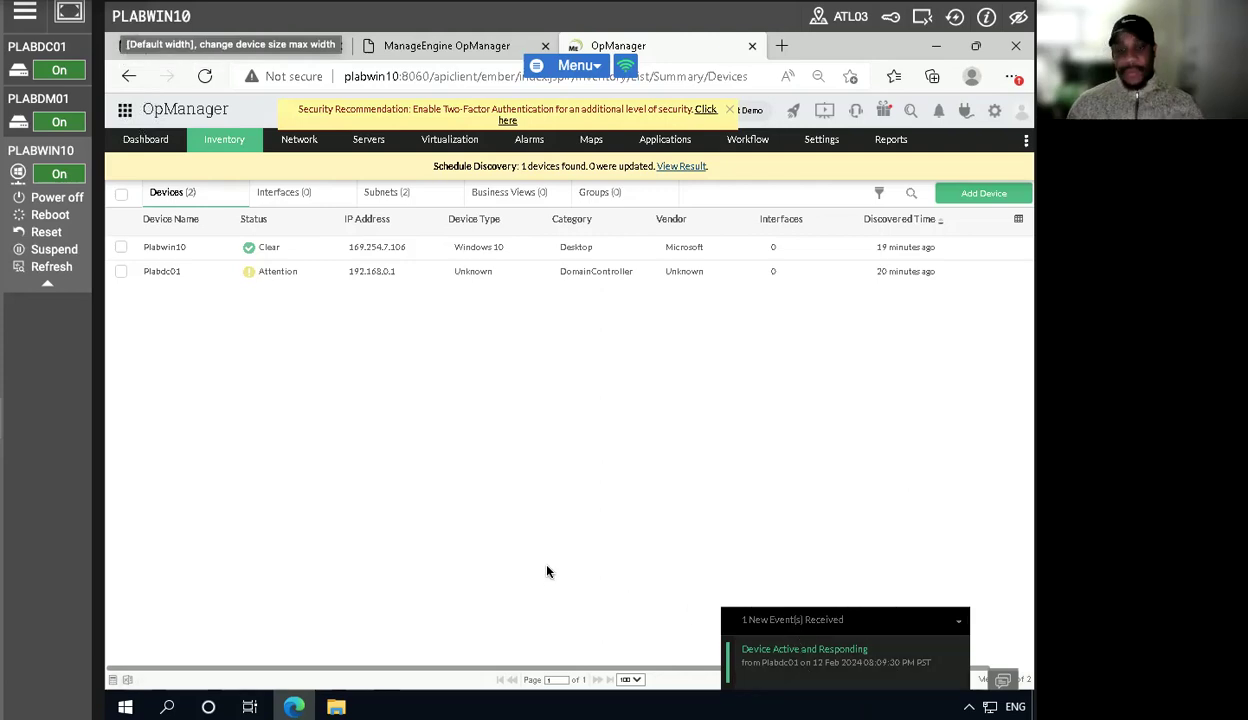
{"action": "left_click", "coordinate": [207, 78]}
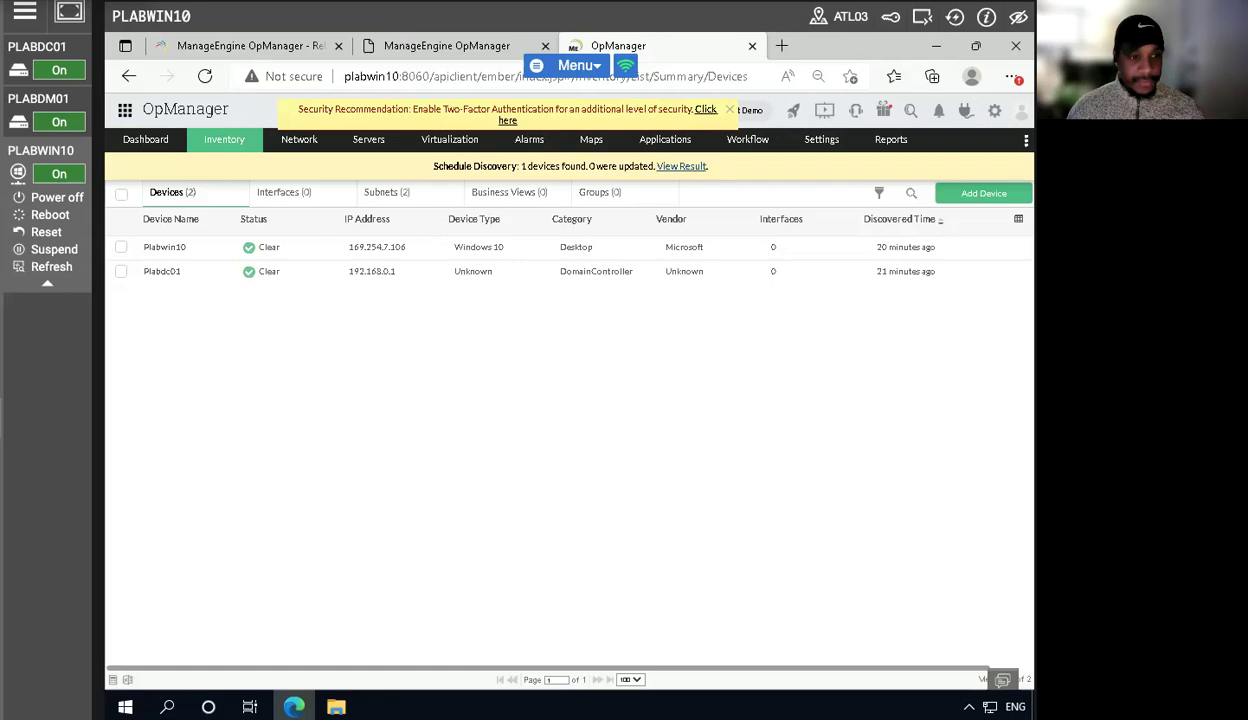
- Minimize the browser and launch the ManageEngine_ServiceDesk_Plus_64bit installer from the Software folder on Local Disk (C:)
{"action": "left_click", "coordinate": [936, 46]}
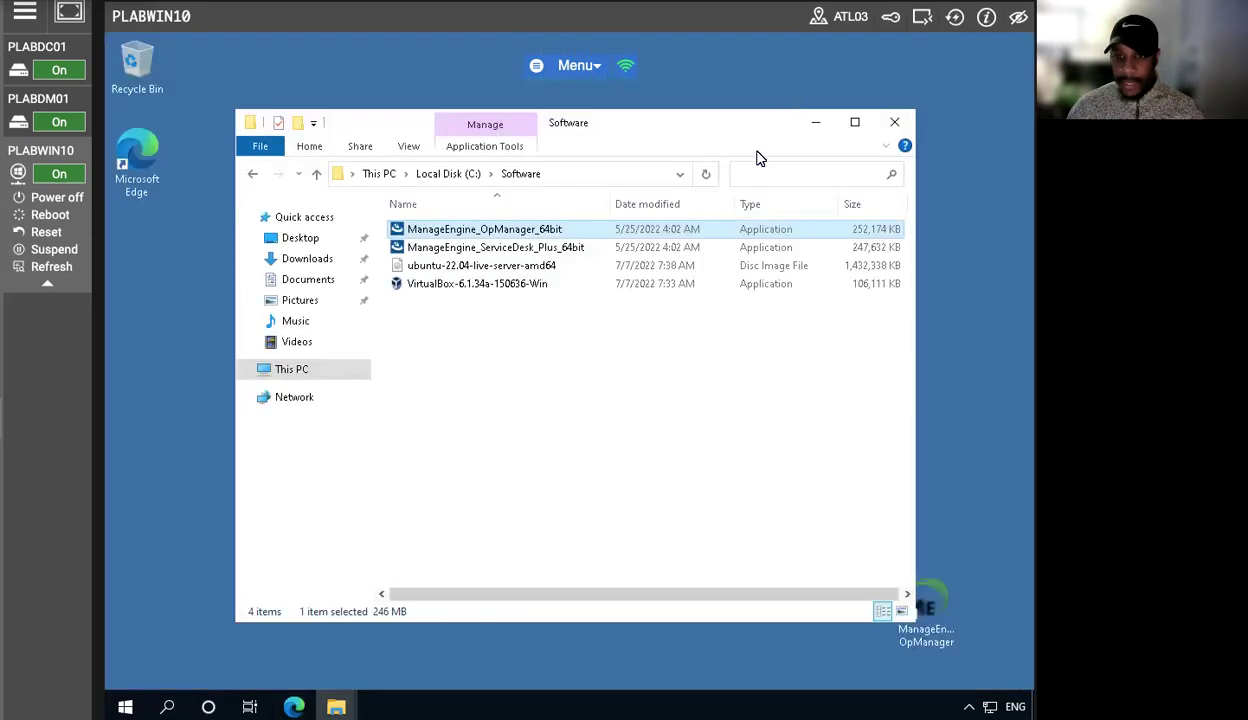
{"action": "left_click", "coordinate": [291, 369]}
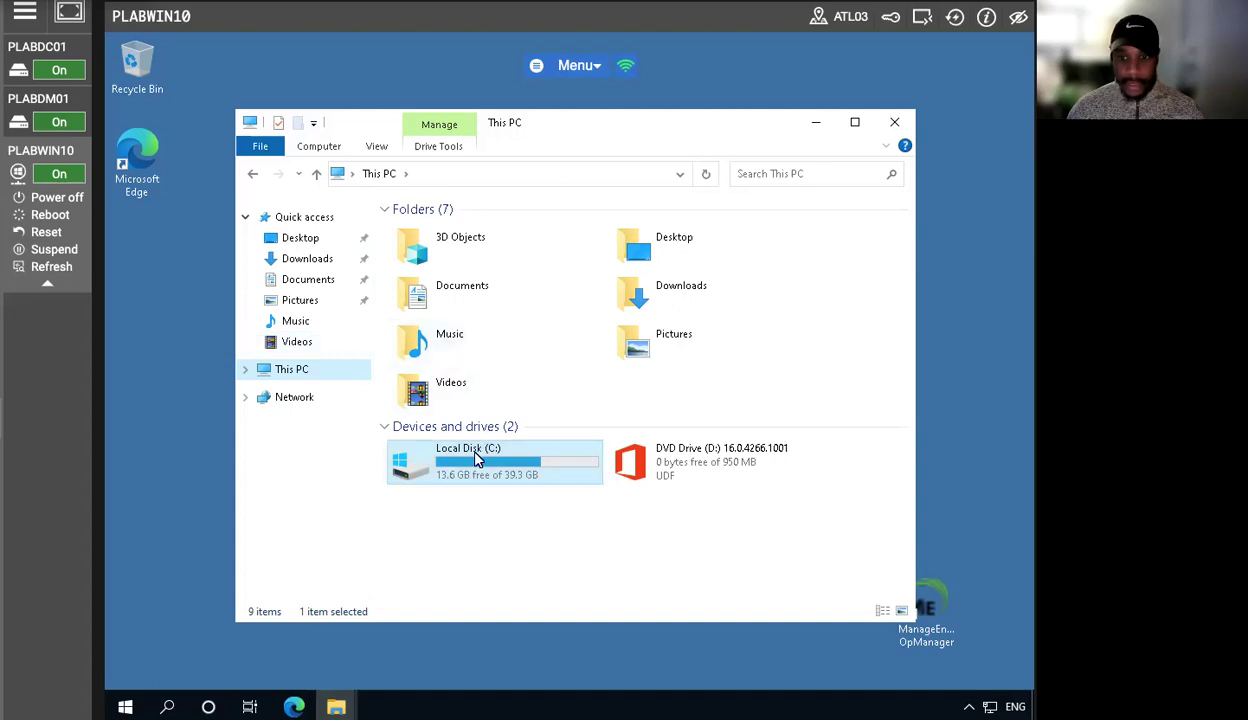
{"action": "double_click", "coordinate": [455, 456]}
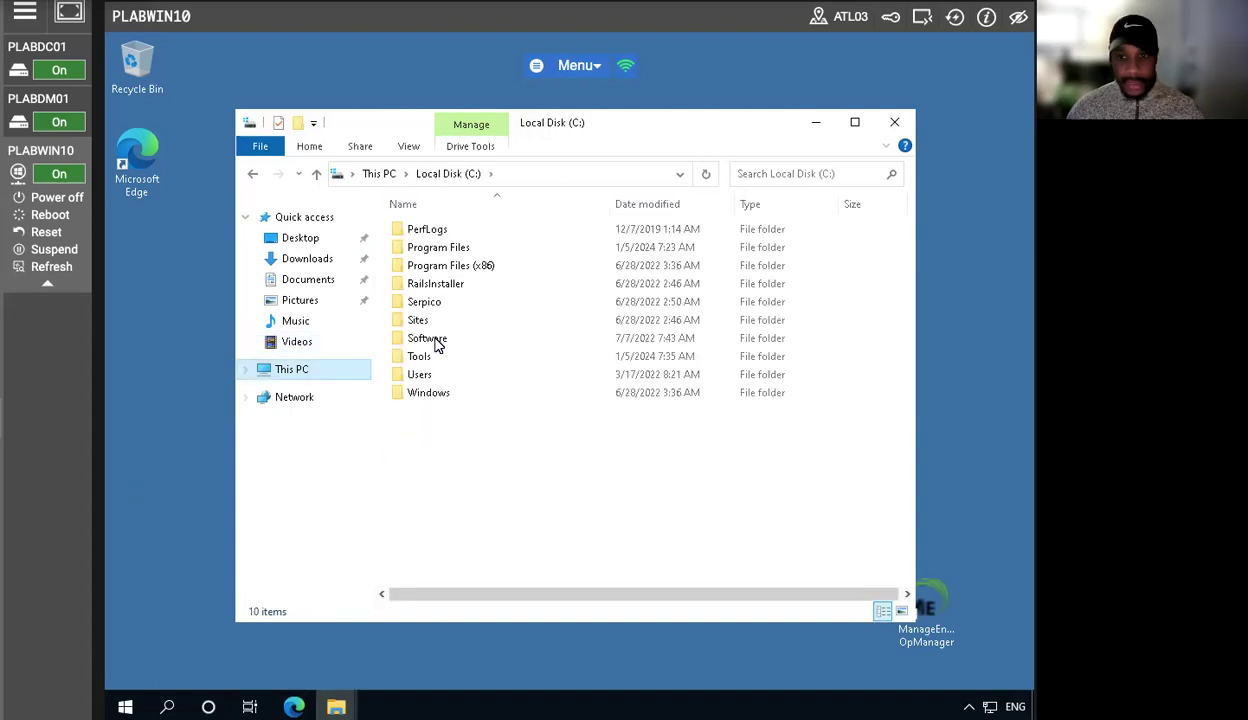
{"action": "double_click", "coordinate": [440, 342]}
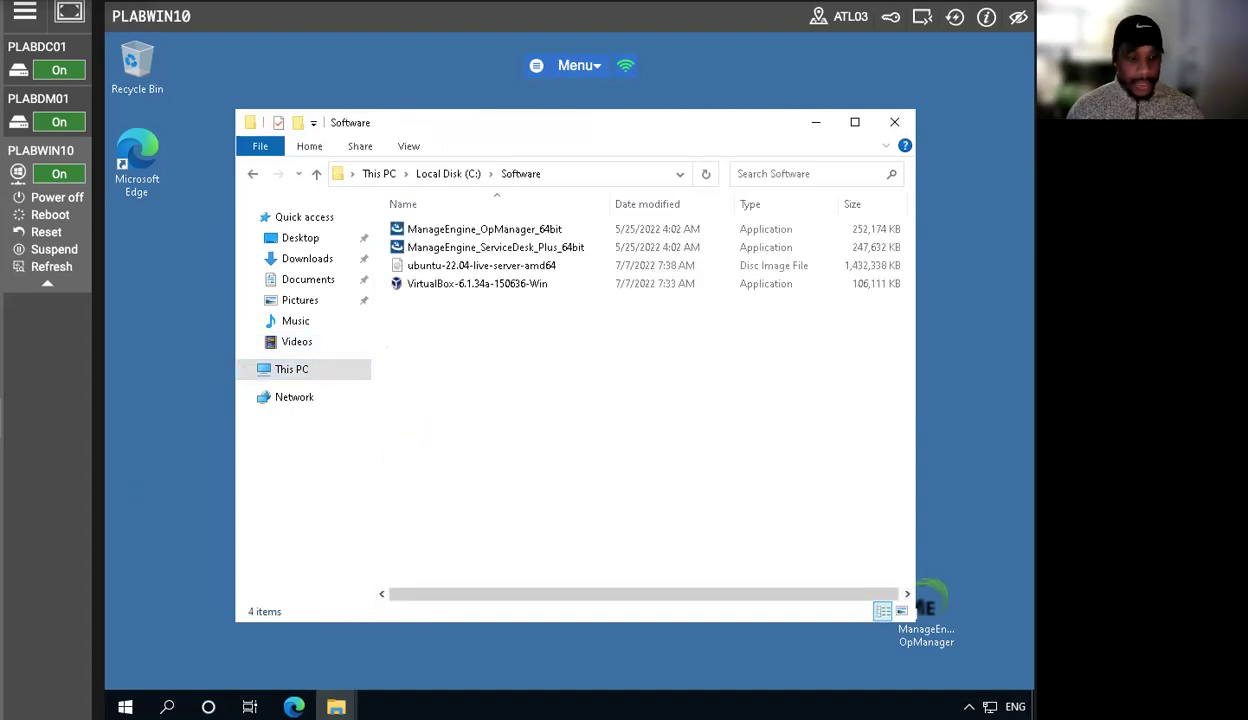
{"action": "left_click", "coordinate": [449, 248]}
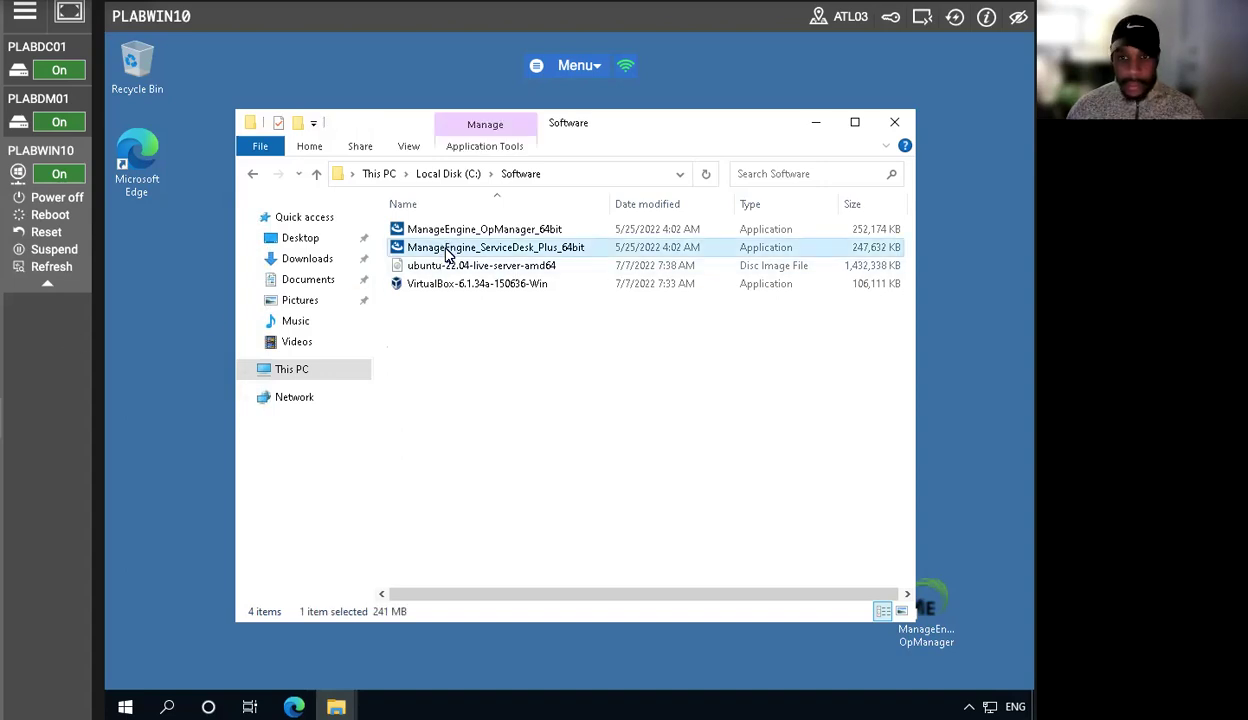
{"action": "double_click", "coordinate": [447, 250]}
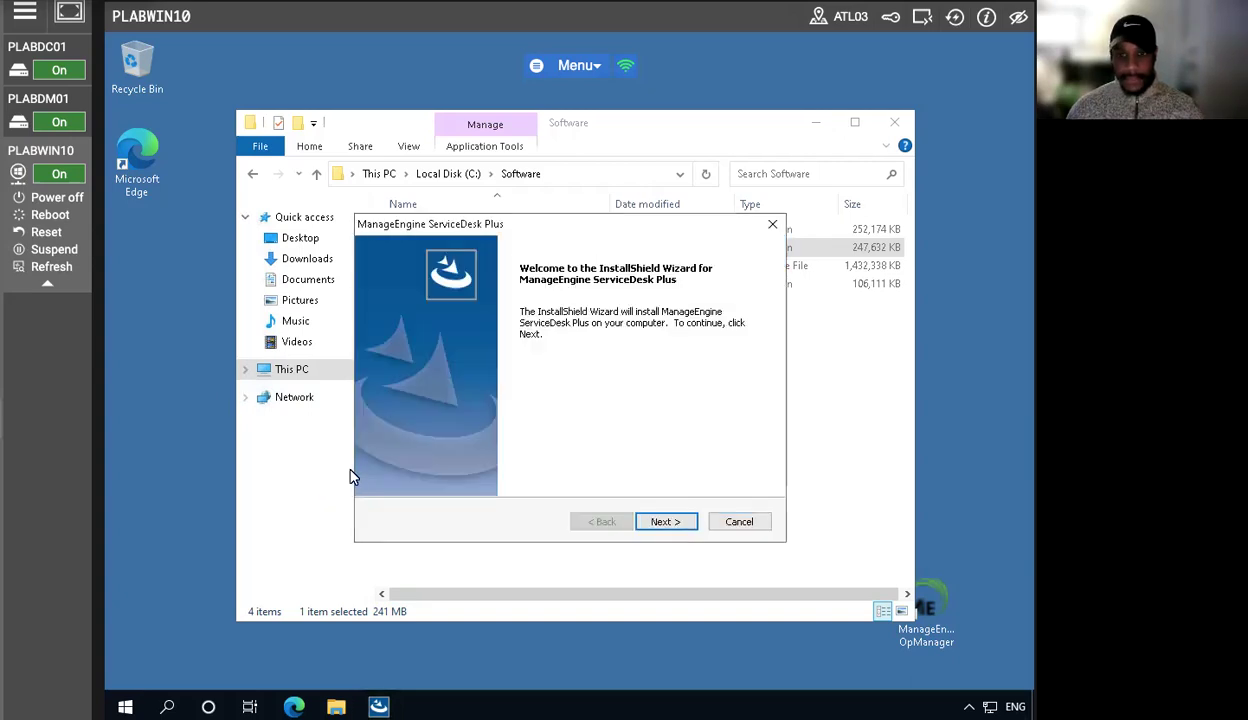
- Start the ServiceDesk Plus setup wizard and choose the Standard Edition
{"action": "left_click", "coordinate": [657, 525]}
{"action": "left_click", "coordinate": [665, 522]}
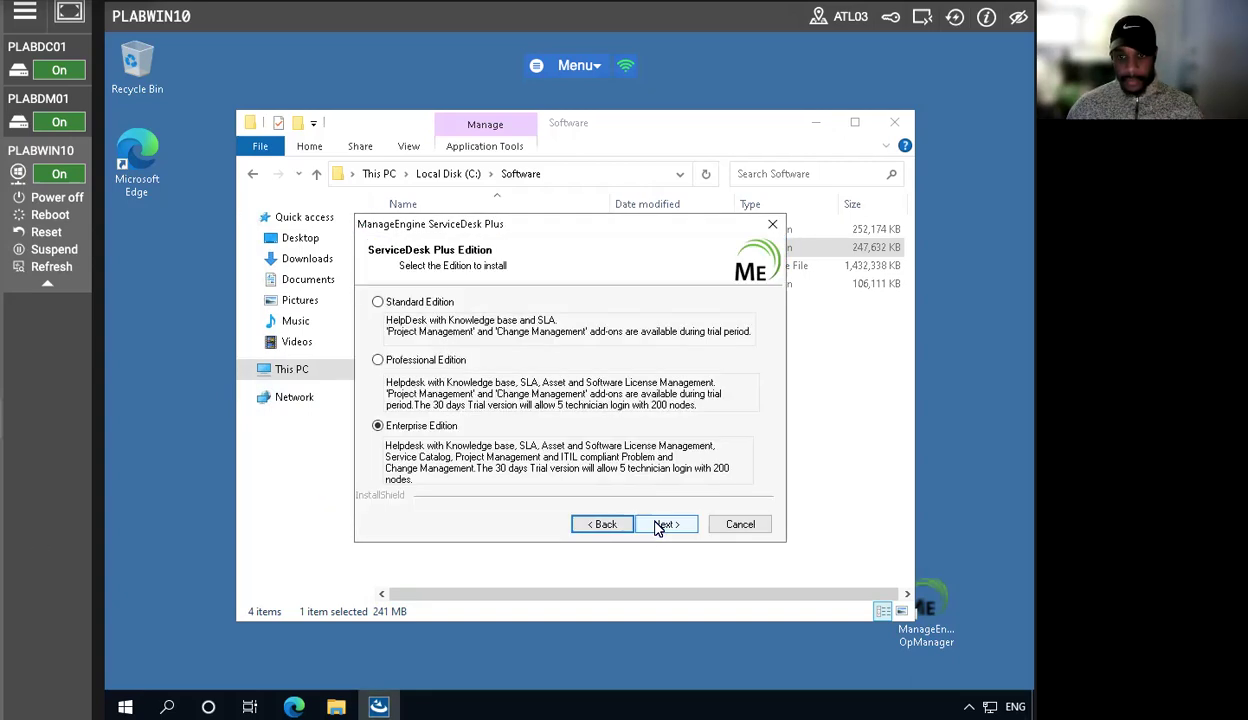
{"action": "left_click", "coordinate": [378, 302]}
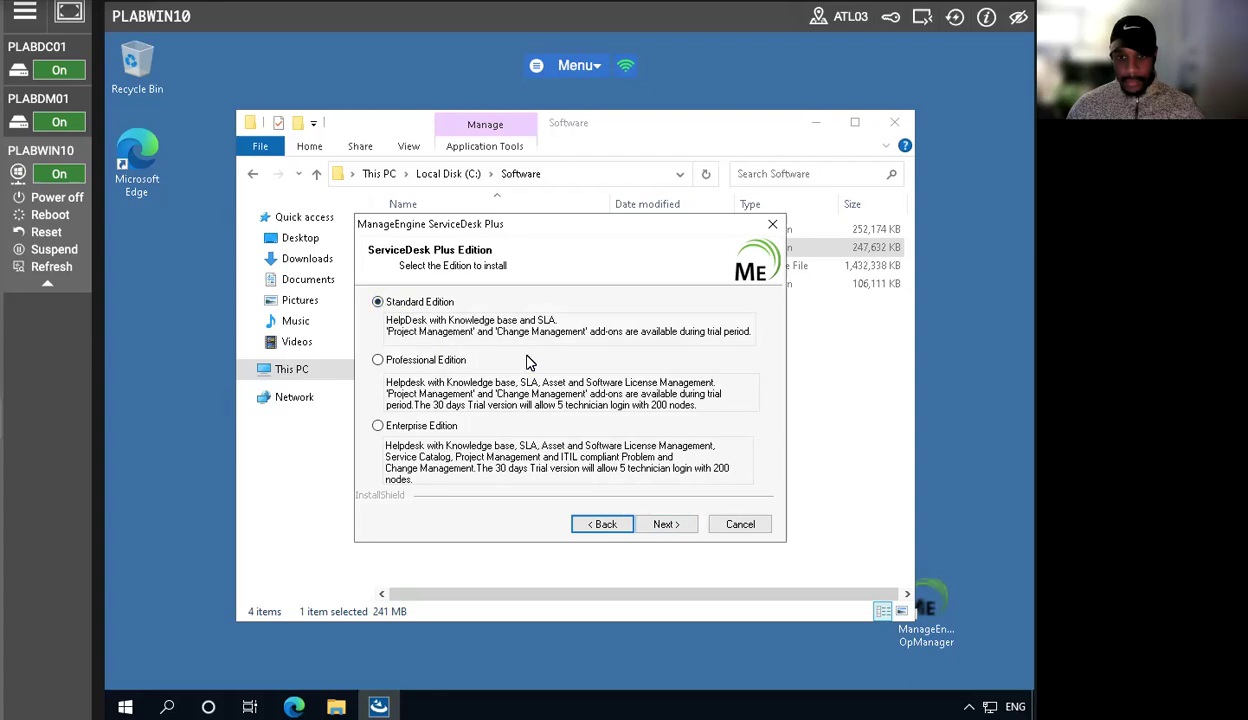
{"action": "left_click", "coordinate": [664, 526]}
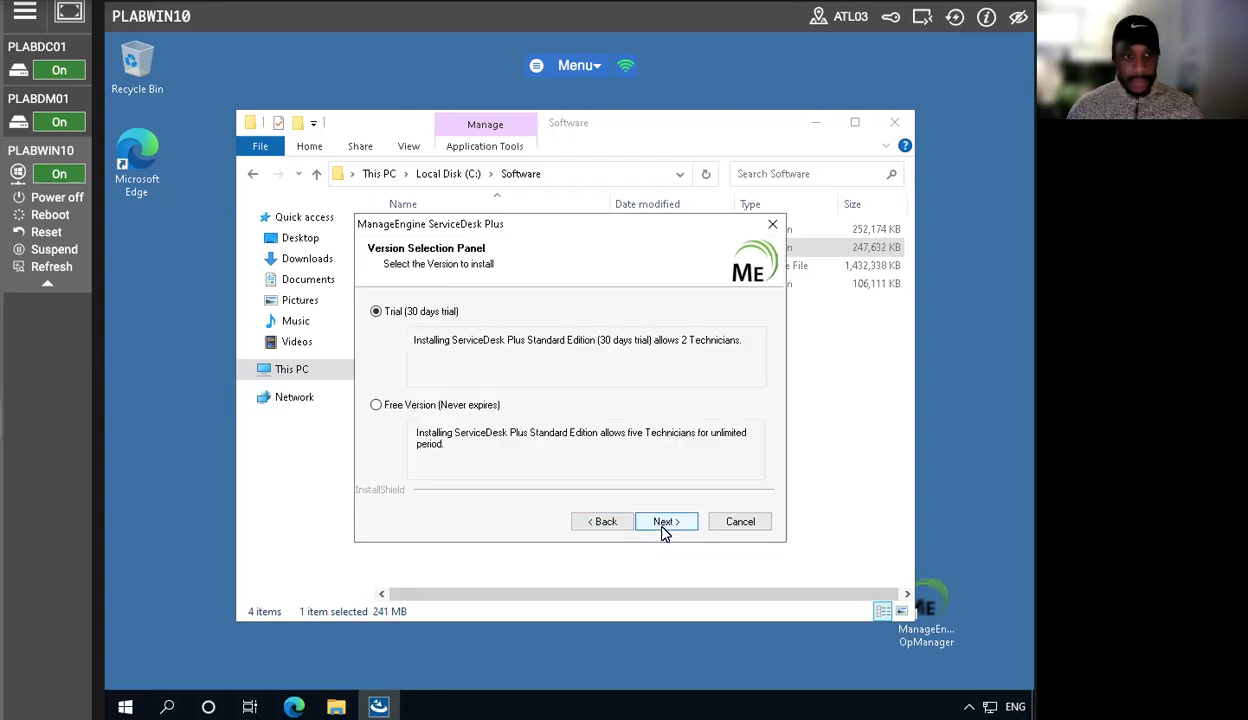
- Return to the edition page, come back to version selection and pick the Free Version (Never expires)
{"action": "left_click", "coordinate": [593, 523]}
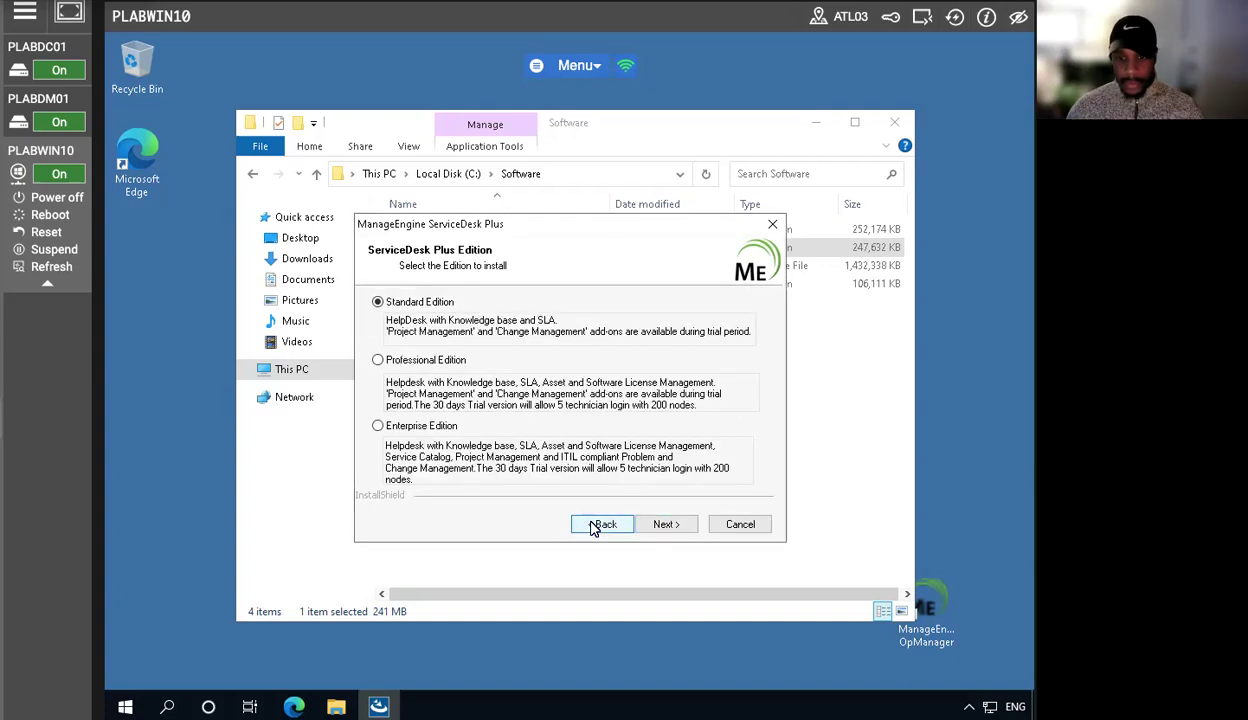
{"action": "left_click", "coordinate": [656, 522]}
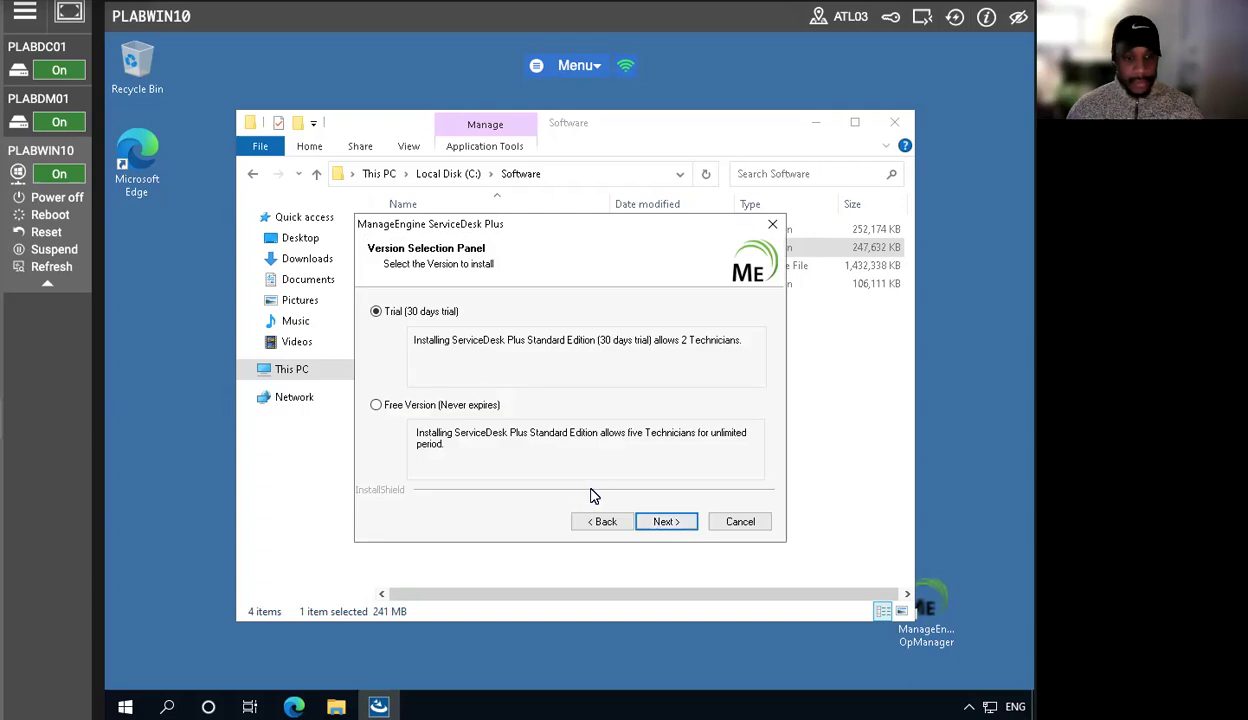
{"action": "left_click", "coordinate": [377, 405]}
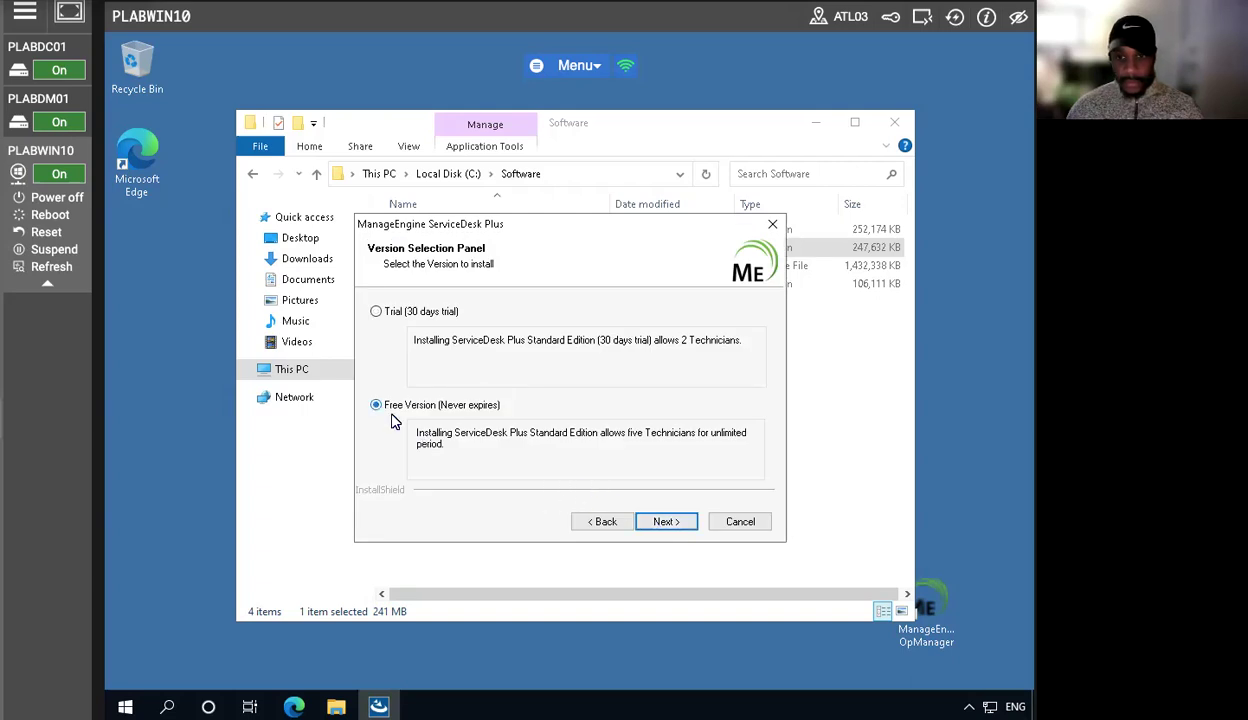
{"action": "left_click", "coordinate": [662, 518]}
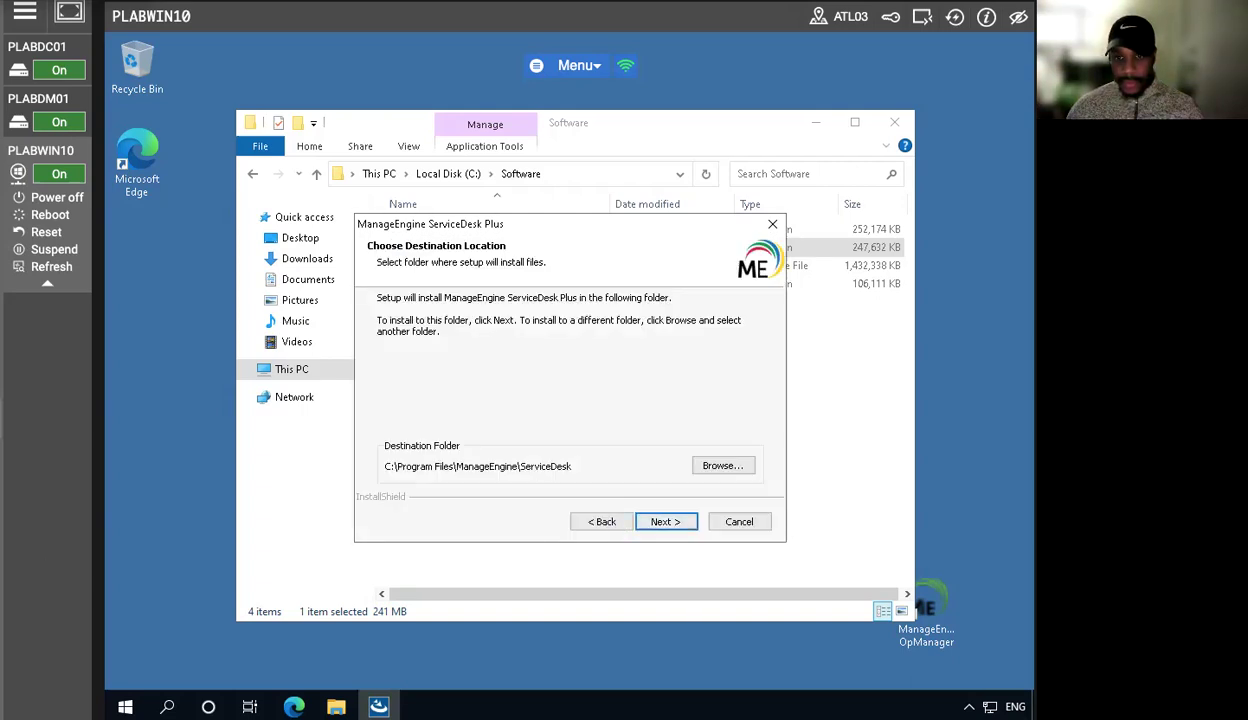
- Accept the default destination folder, program folder, web server port 8080 and PostgreSQL database, acknowledging the antivirus note
{"action": "left_click", "coordinate": [663, 520]}
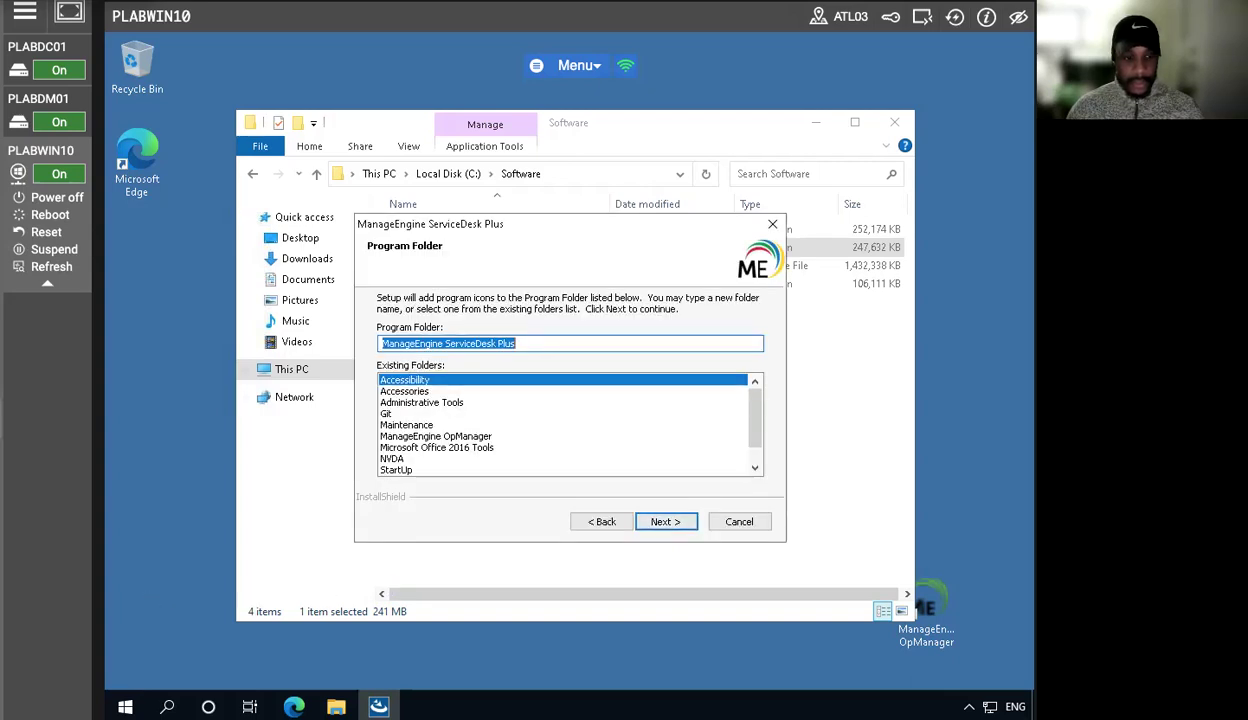
{"action": "left_click", "coordinate": [663, 522]}
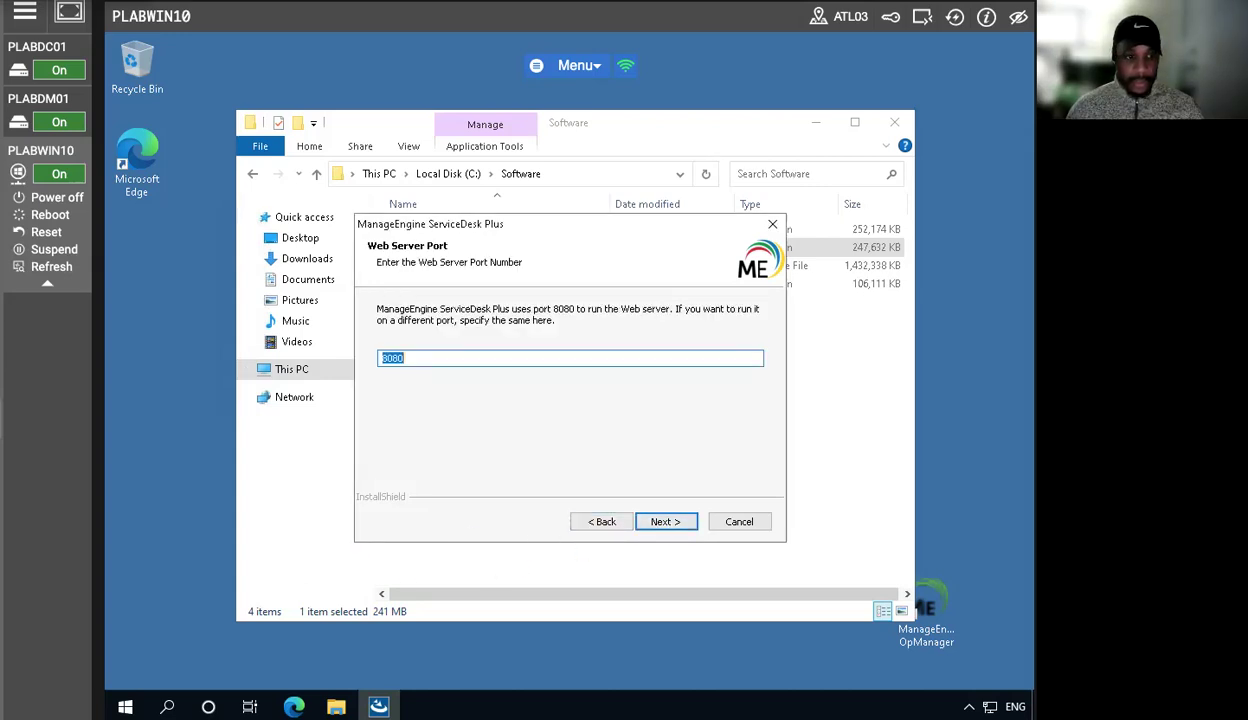
{"action": "left_click", "coordinate": [667, 524]}
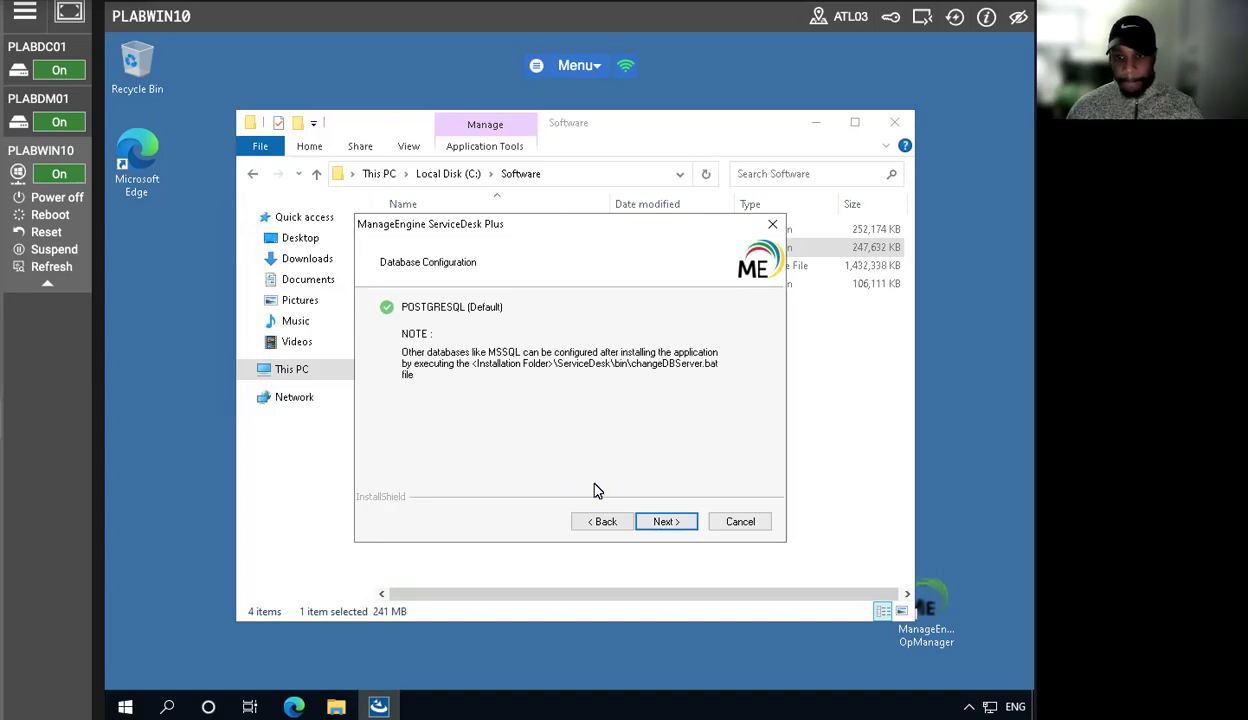
{"action": "left_click", "coordinate": [665, 518]}
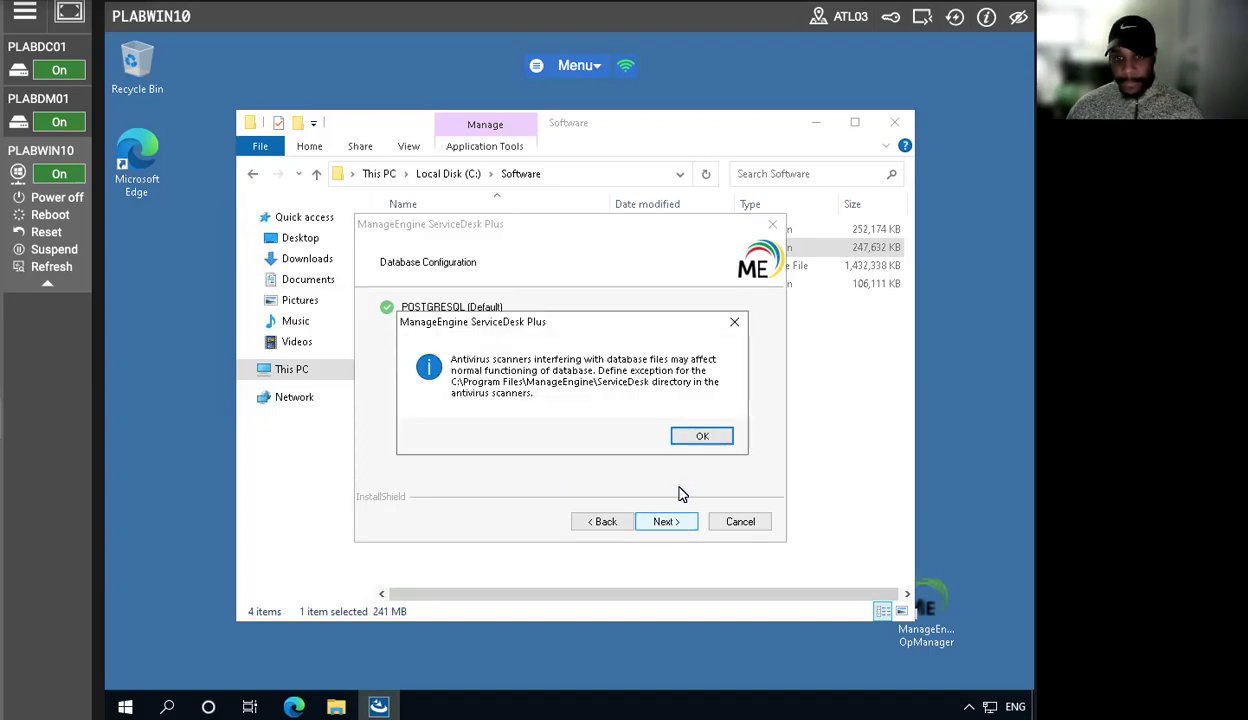
{"action": "left_click", "coordinate": [701, 437]}
- Skip the technical support registration and start copying the files to install ServiceDesk Plus
{"action": "left_click", "coordinate": [643, 524]}
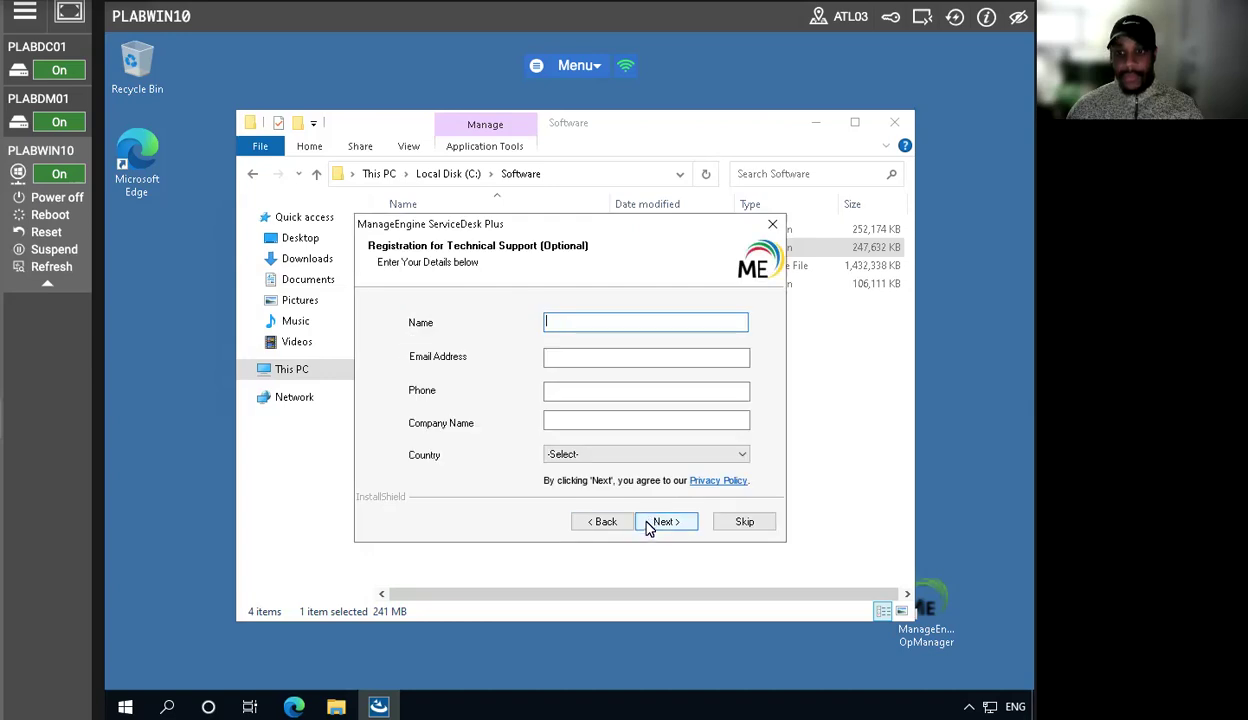
{"action": "left_click", "coordinate": [737, 521]}
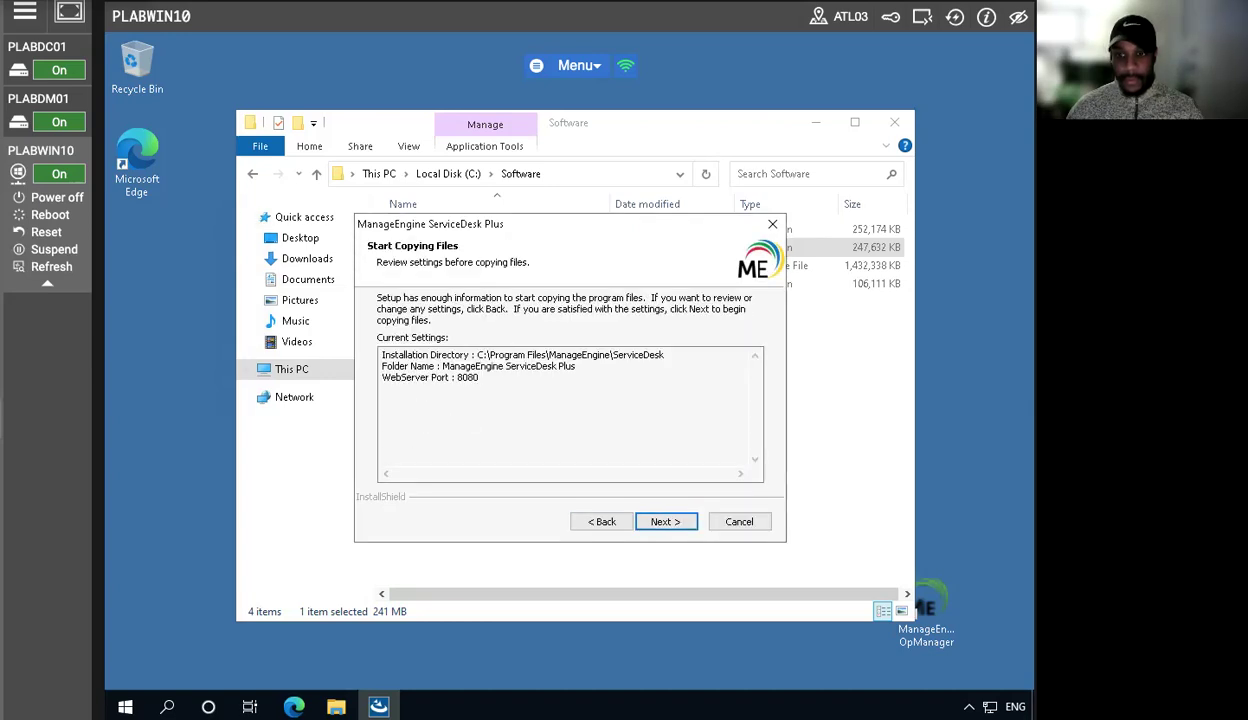
{"action": "left_click", "coordinate": [668, 518]}
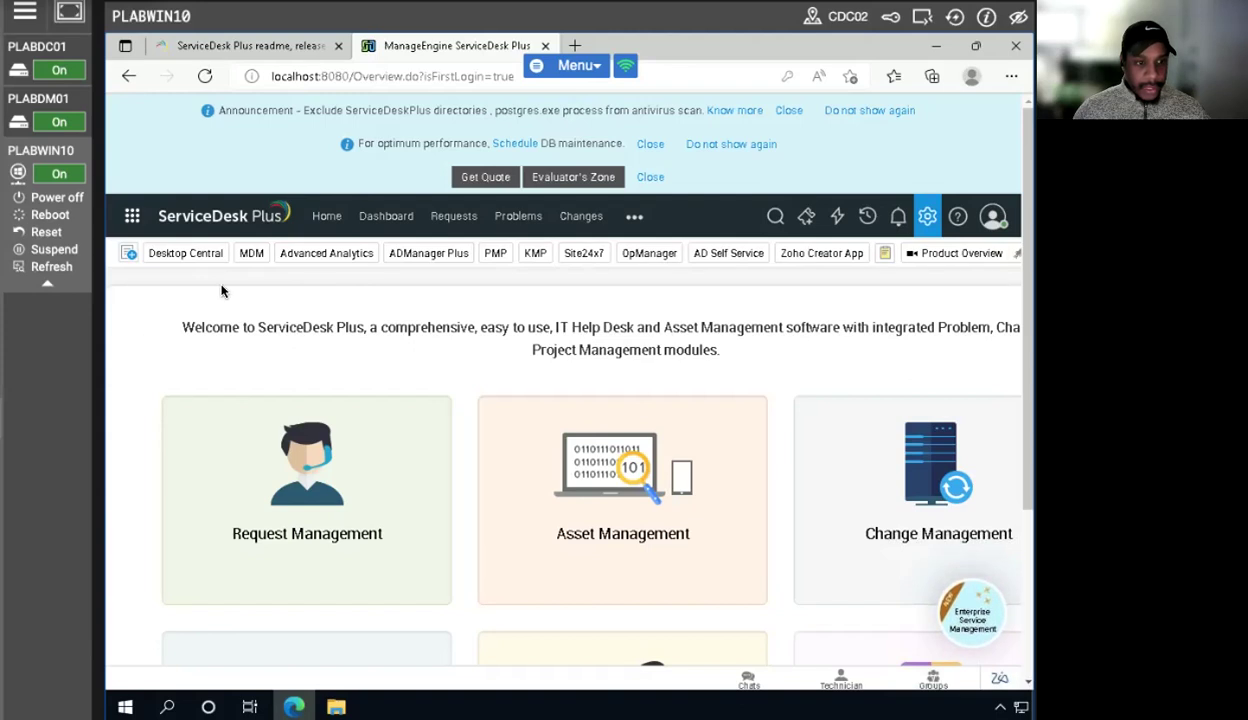
- Open the ServiceDesk Plus Admin Settings and go to Integrations under Apps & Add-ons
{"action": "left_click", "coordinate": [335, 218]}
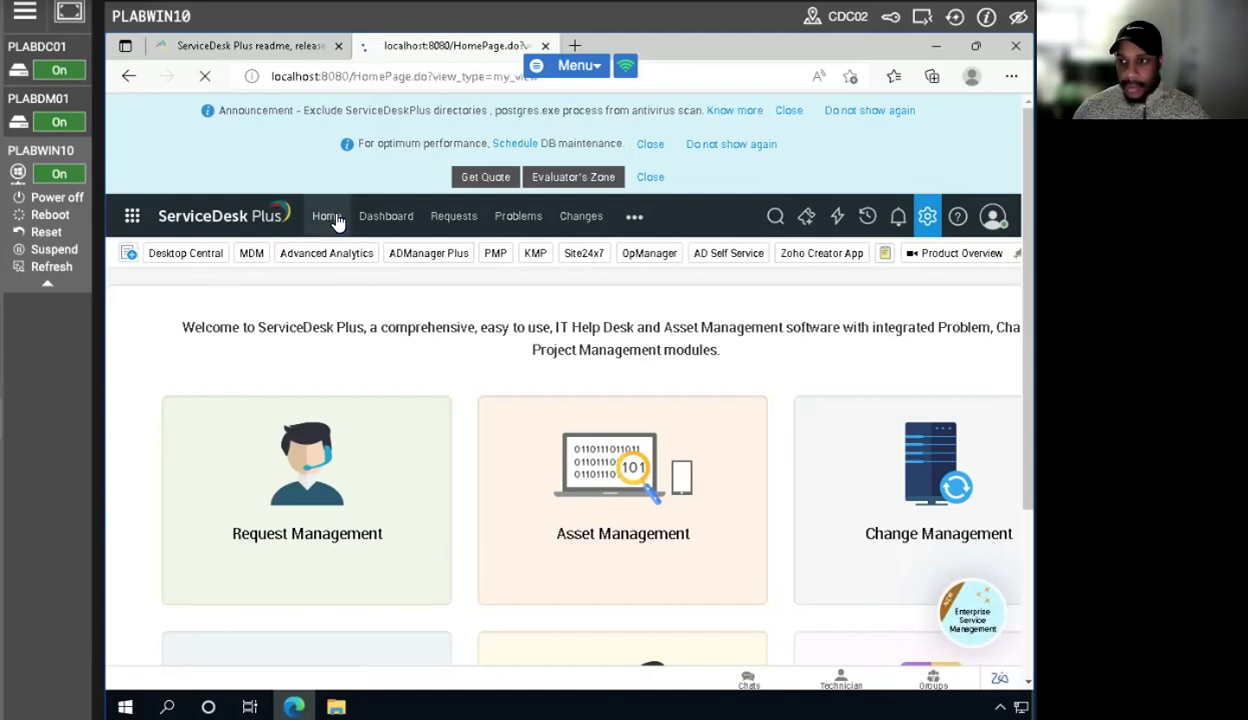
{"action": "left_click", "coordinate": [929, 218]}
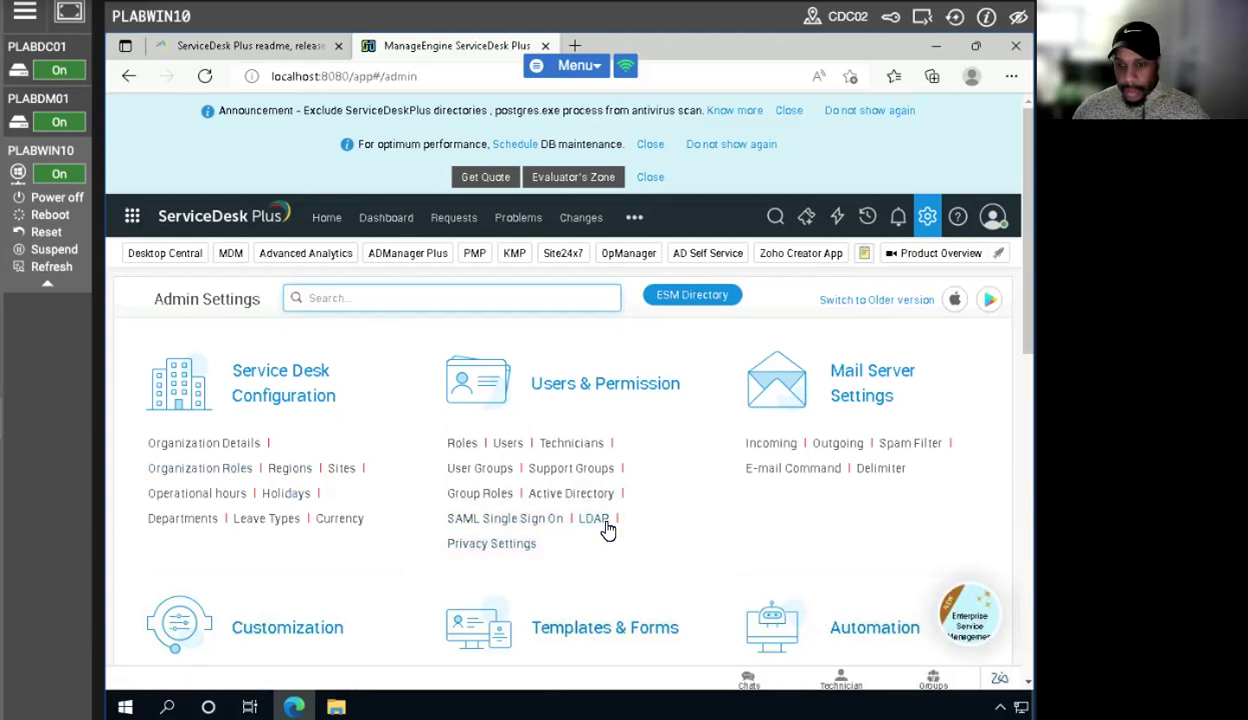
{"action": "scroll", "coordinate": [608, 530], "scroll_direction": "down", "scroll_amount": 3}
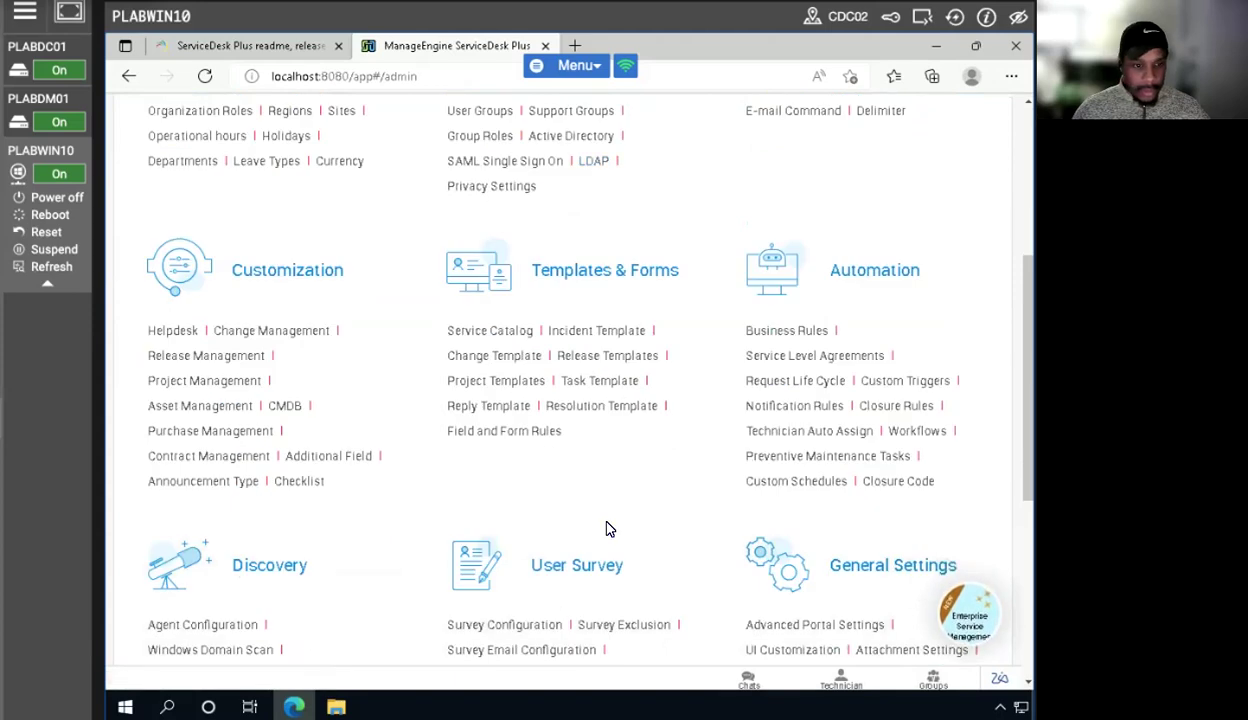
{"action": "scroll", "coordinate": [609, 528], "scroll_direction": "up", "scroll_amount": 3}
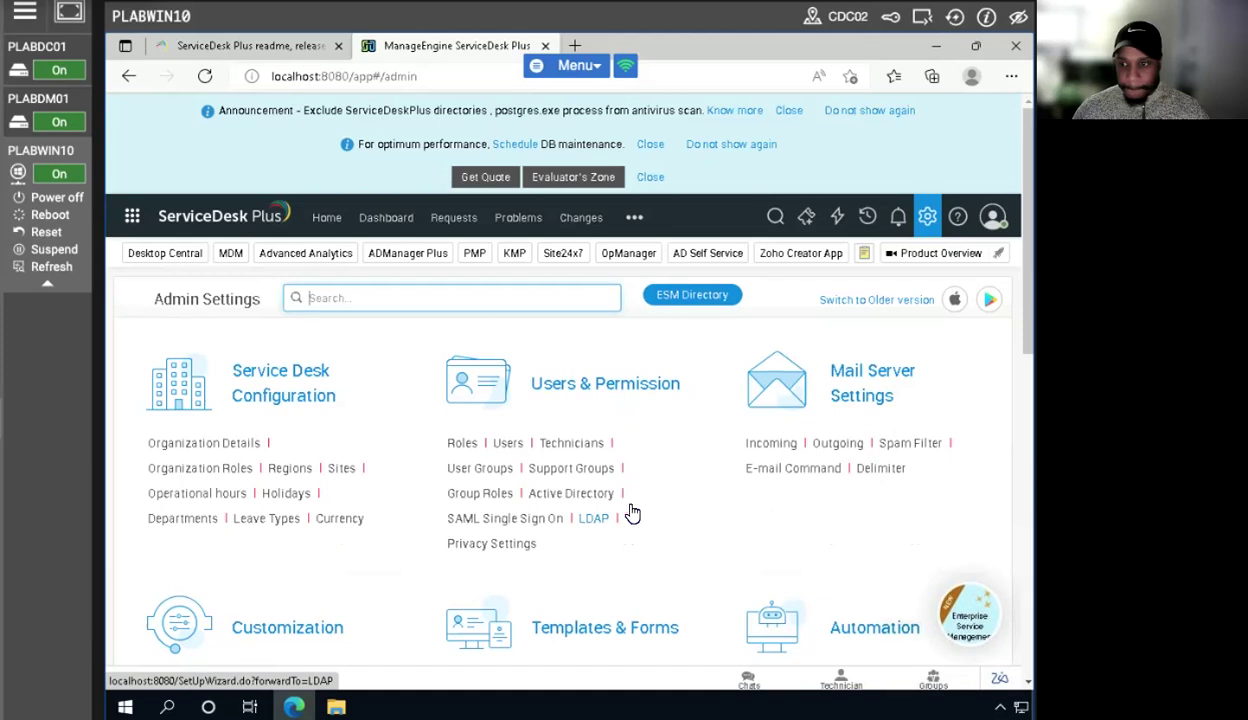
{"action": "scroll", "coordinate": [630, 511], "scroll_direction": "down", "scroll_amount": 3}
{"action": "scroll", "coordinate": [630, 511], "scroll_direction": "down", "scroll_amount": 4}
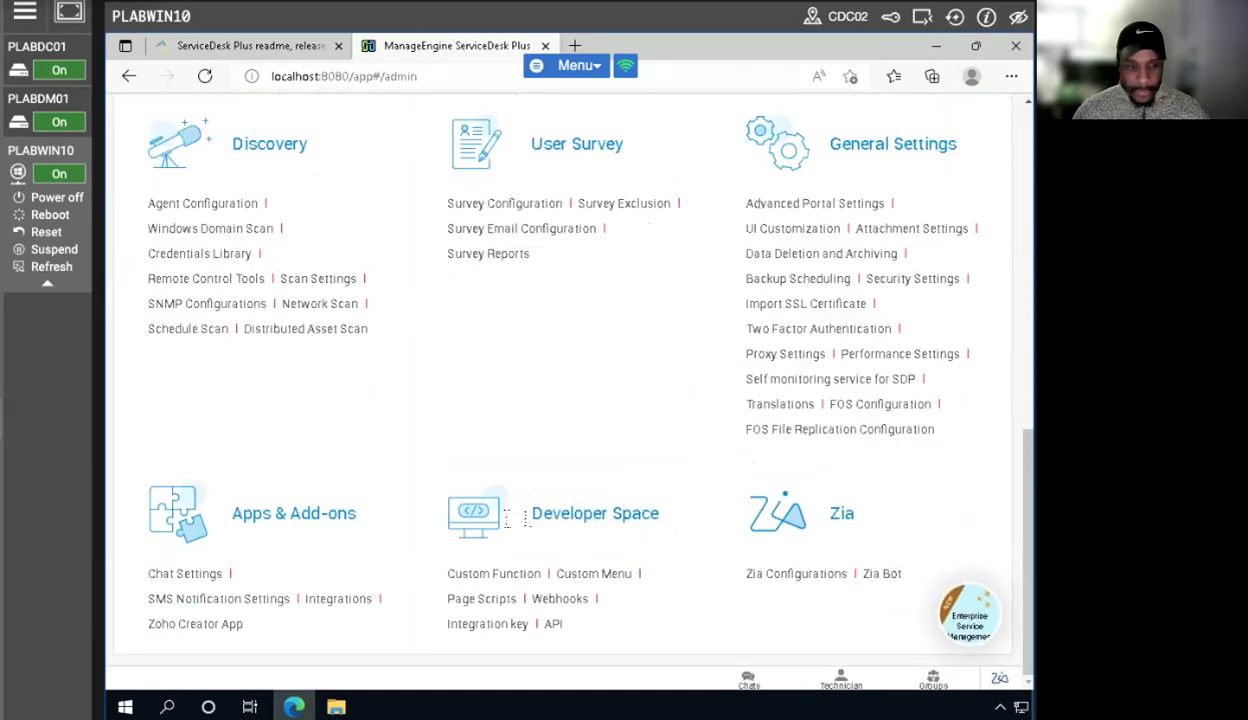
{"action": "left_click", "coordinate": [348, 599]}
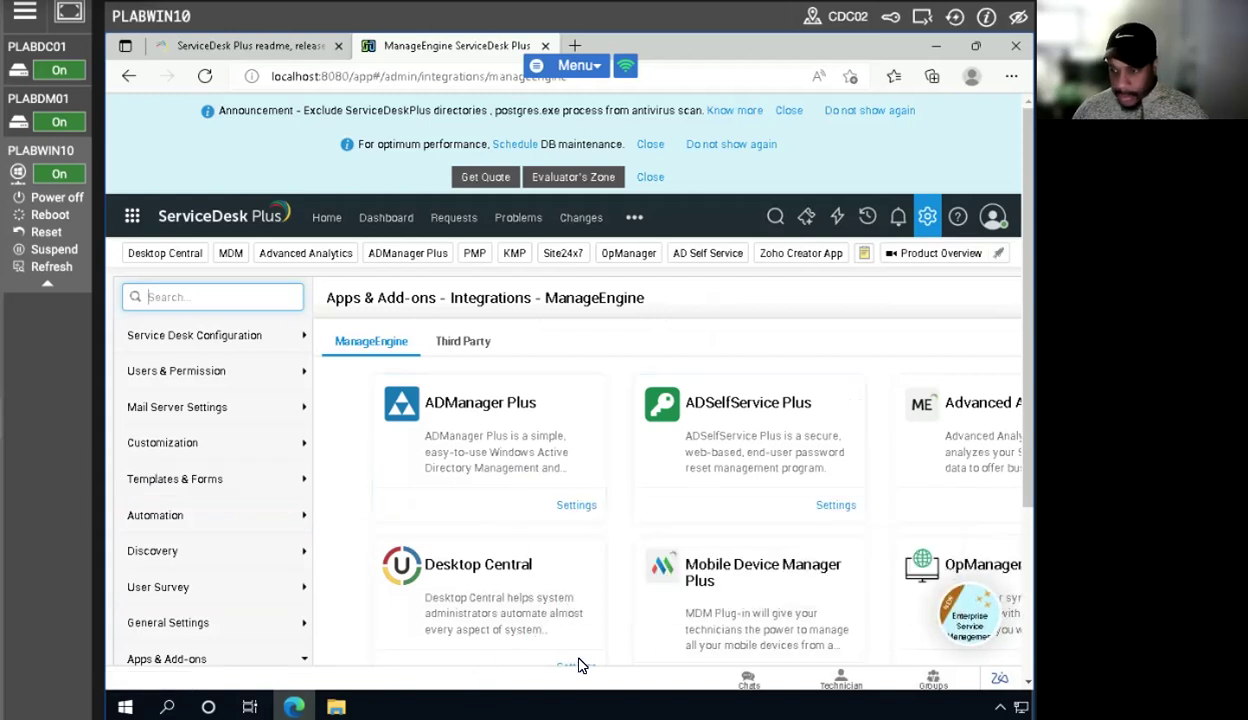
- Zoom the browser to 90% and open the OpManager integration's server configuration
{"action": "scroll", "coordinate": [797, 540], "scroll_direction": "down", "scroll_amount": 3}
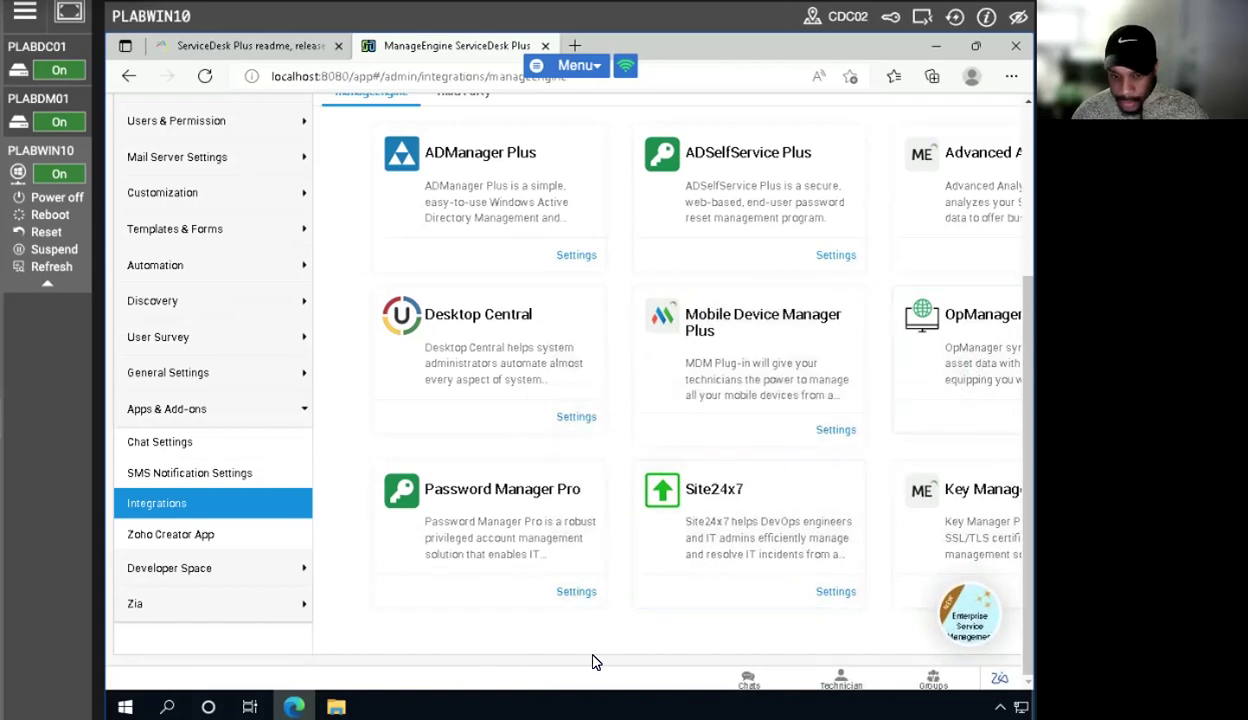
{"action": "scroll", "coordinate": [815, 402], "scroll_direction": "up", "scroll_amount": 3}
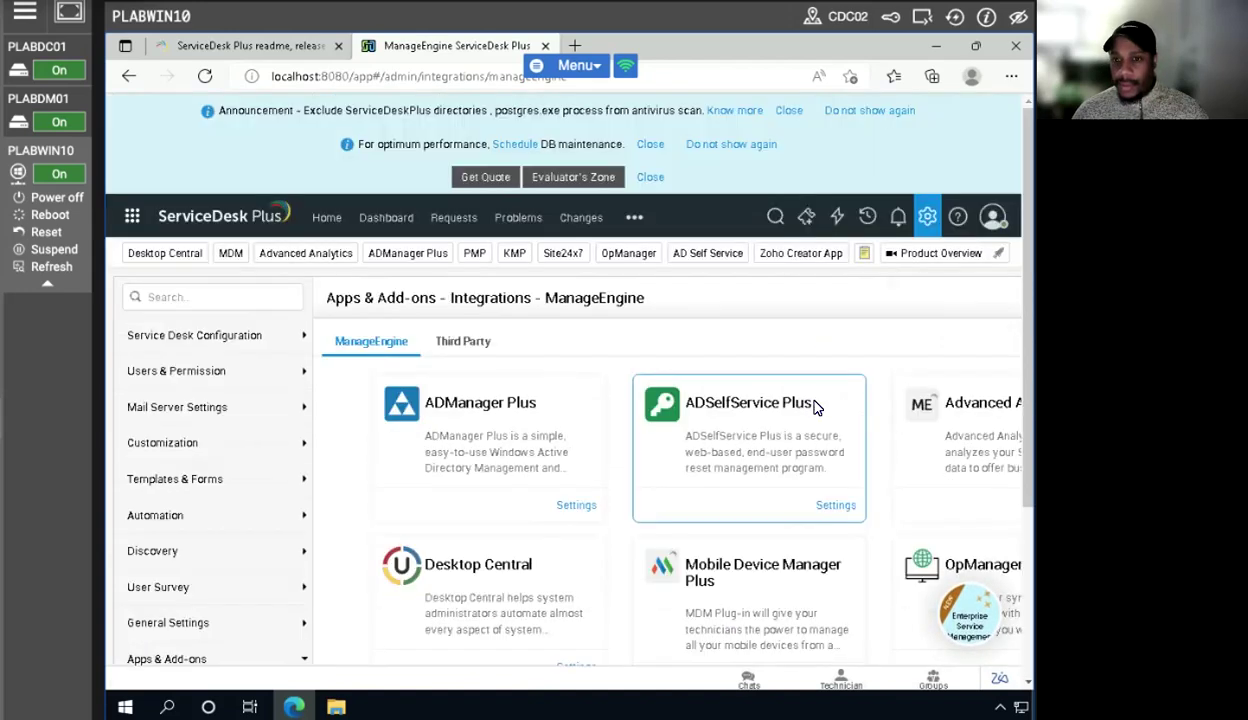
{"action": "scroll", "coordinate": [813, 404], "scroll_direction": "down", "scroll_amount": 2}
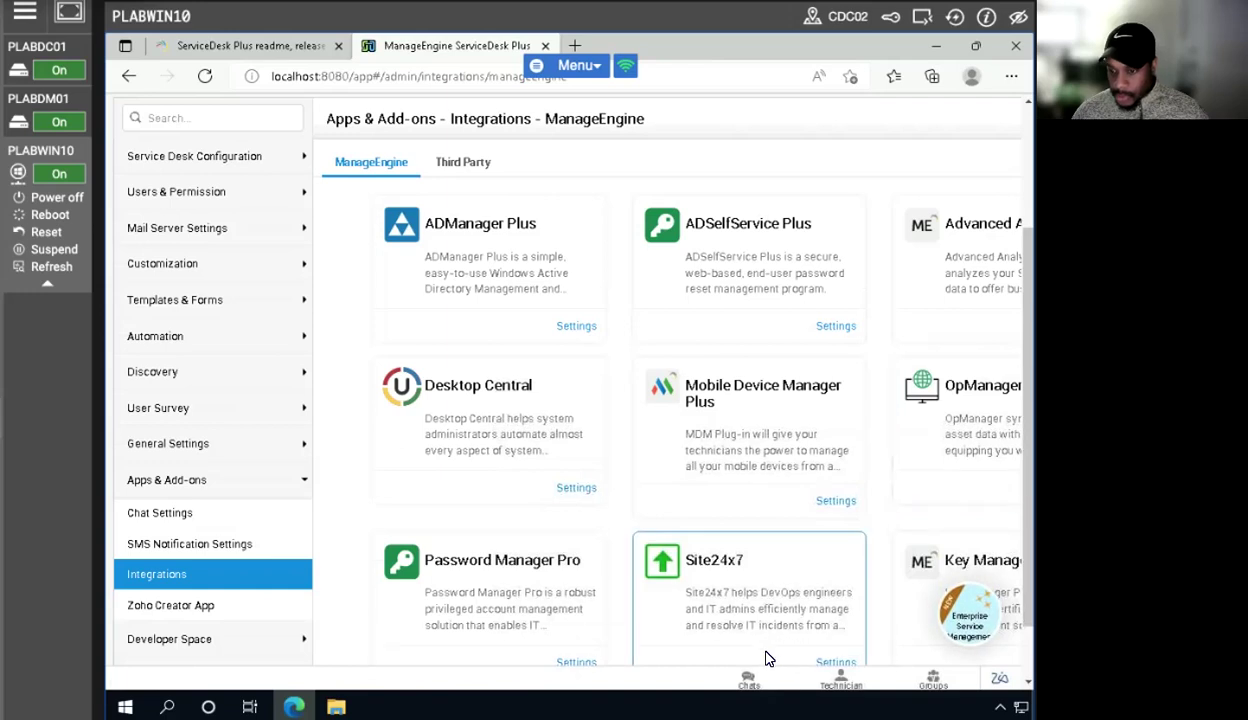
{"action": "left_click", "coordinate": [1011, 76]}
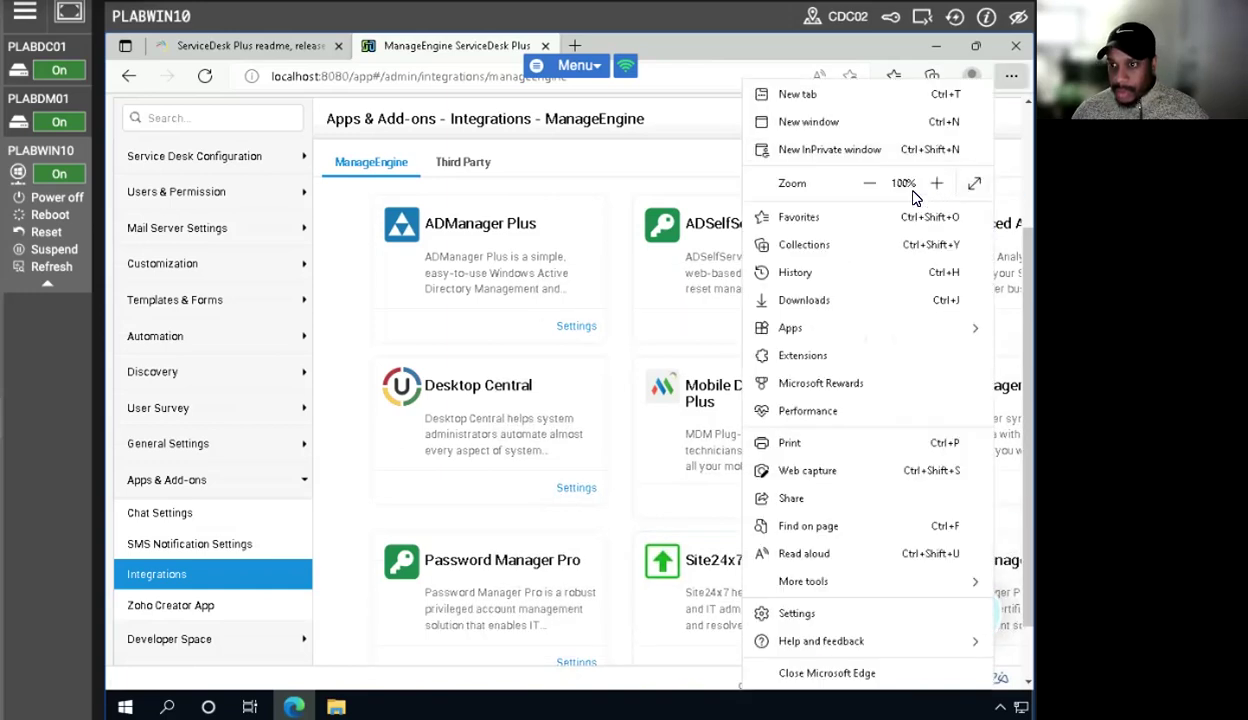
{"action": "left_click", "coordinate": [869, 185]}
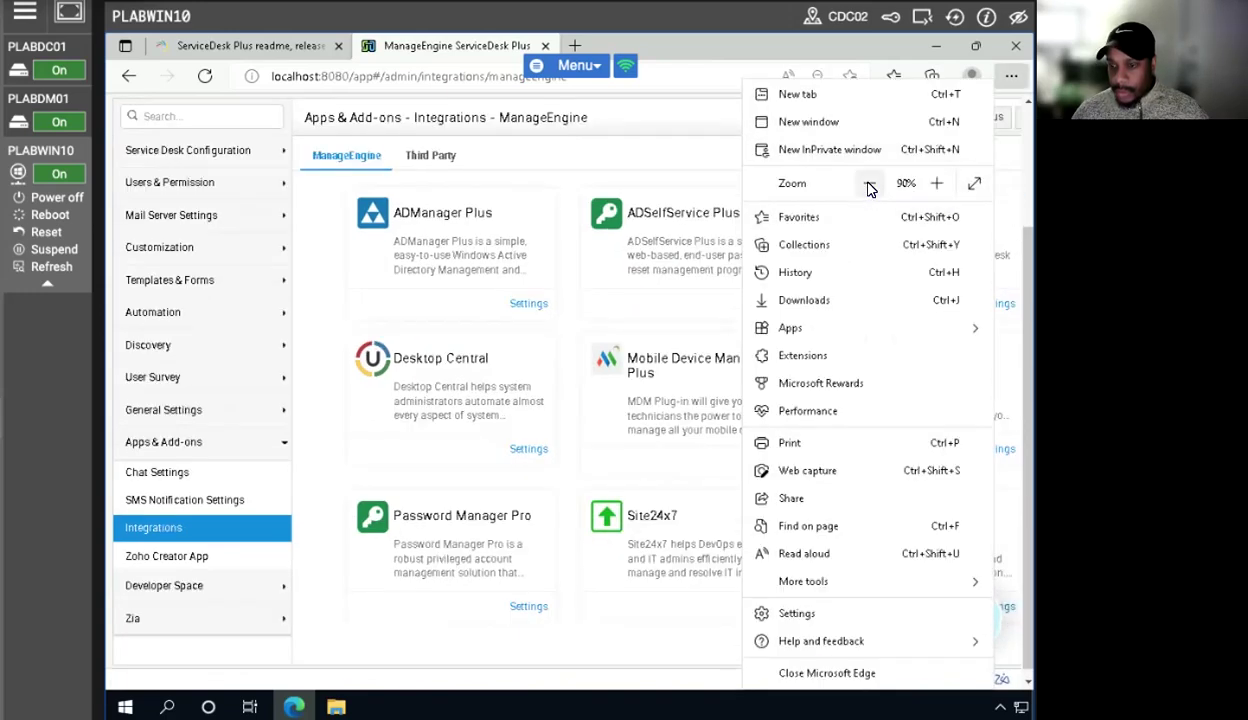
{"action": "left_click", "coordinate": [661, 167]}
{"action": "left_click", "coordinate": [940, 471]}
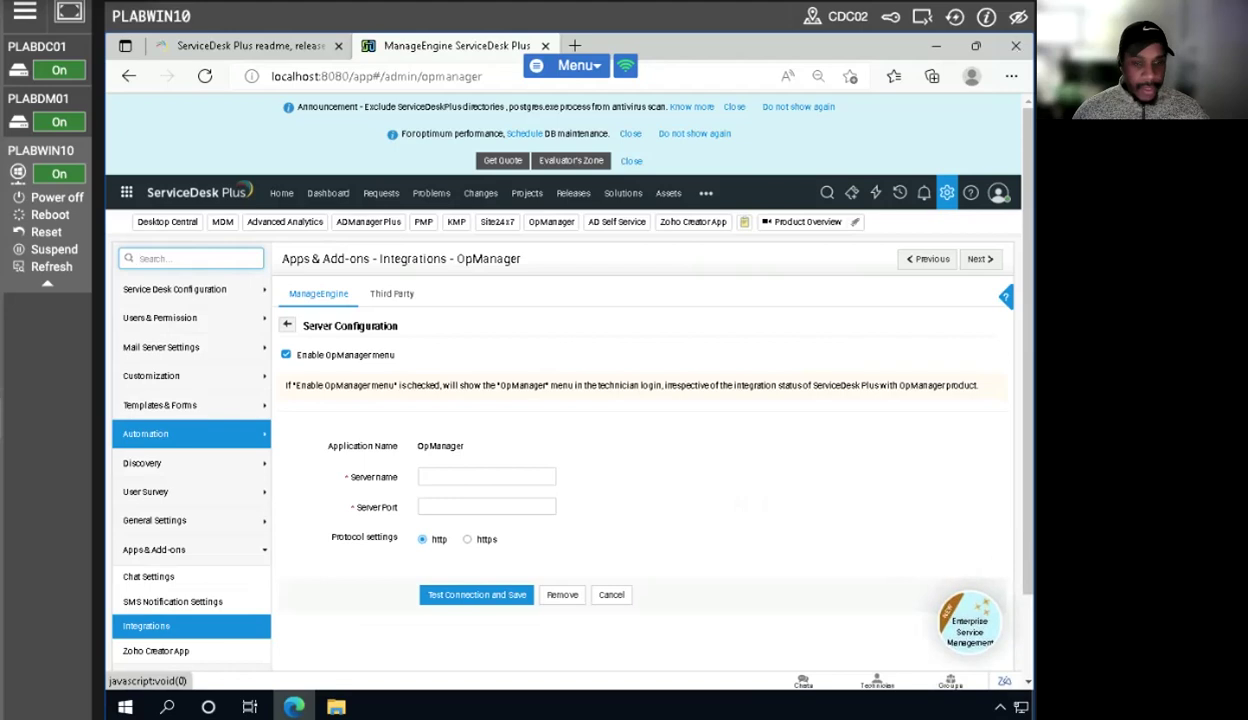
- Enter plabwin10 as the OpManager server name and 8060 as the port, then test the connection and save
{"action": "left_click", "coordinate": [452, 476]}
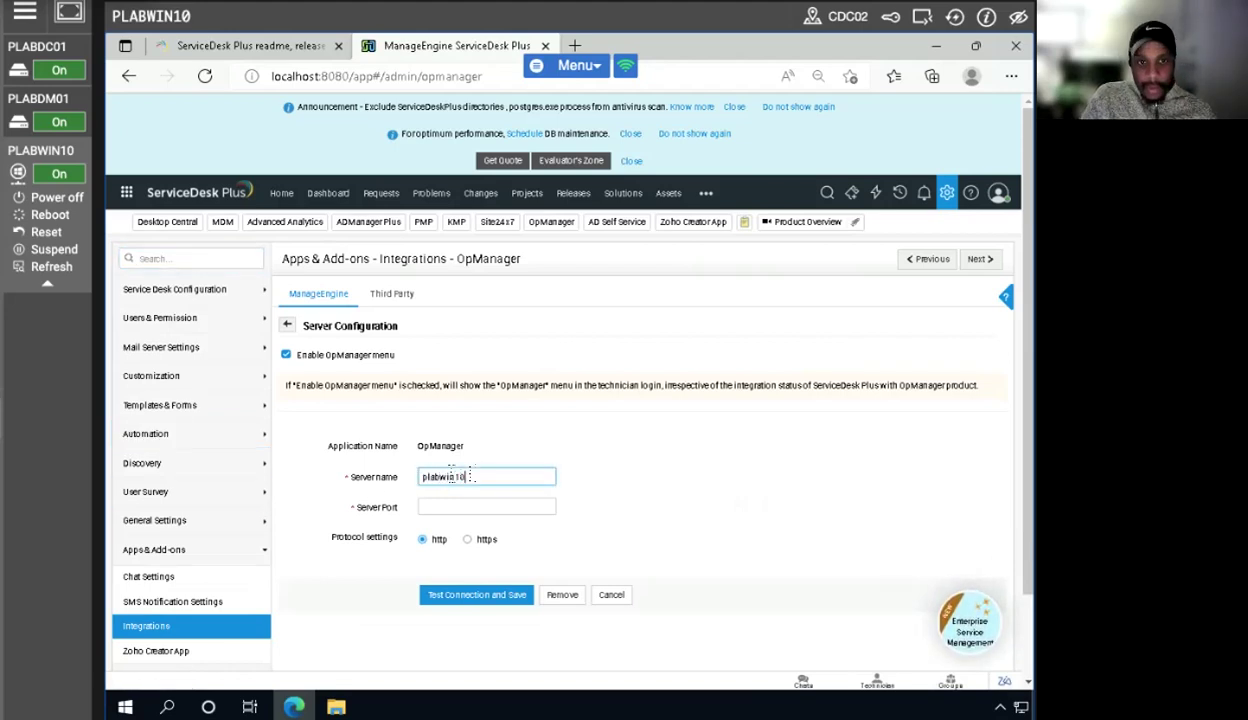
{"action": "left_click", "coordinate": [446, 506]}
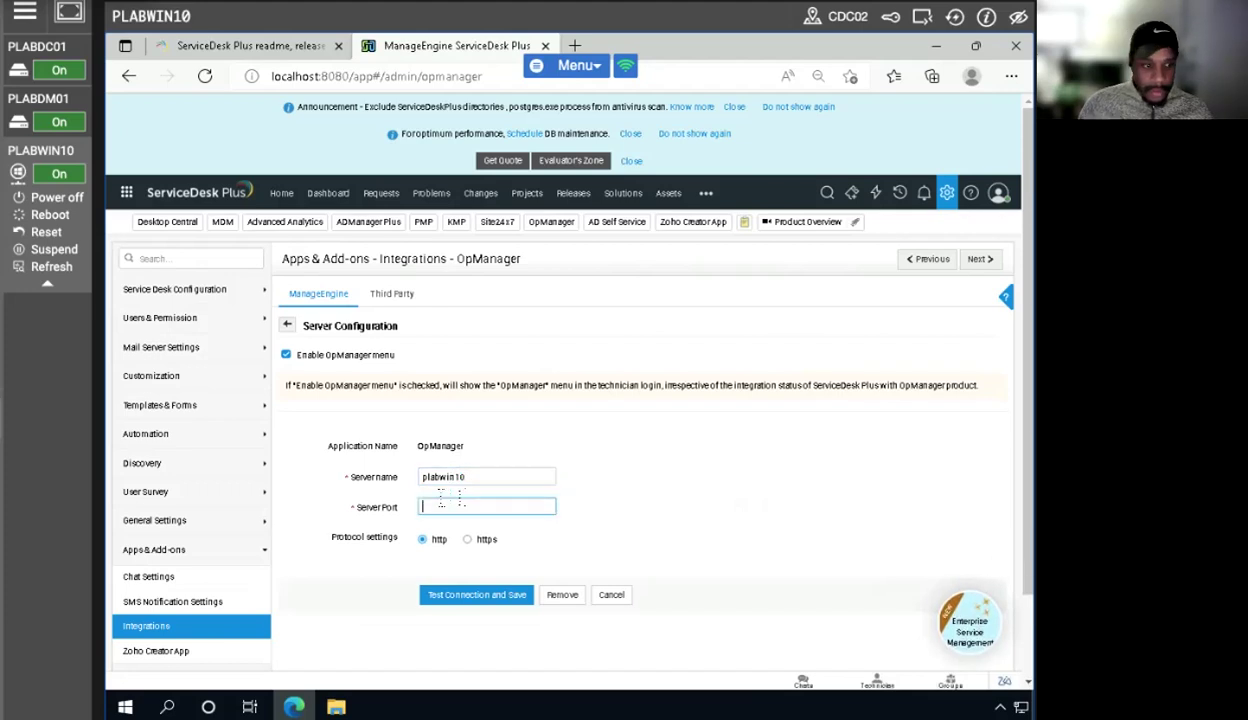
{"action": "type", "text": "8060"}
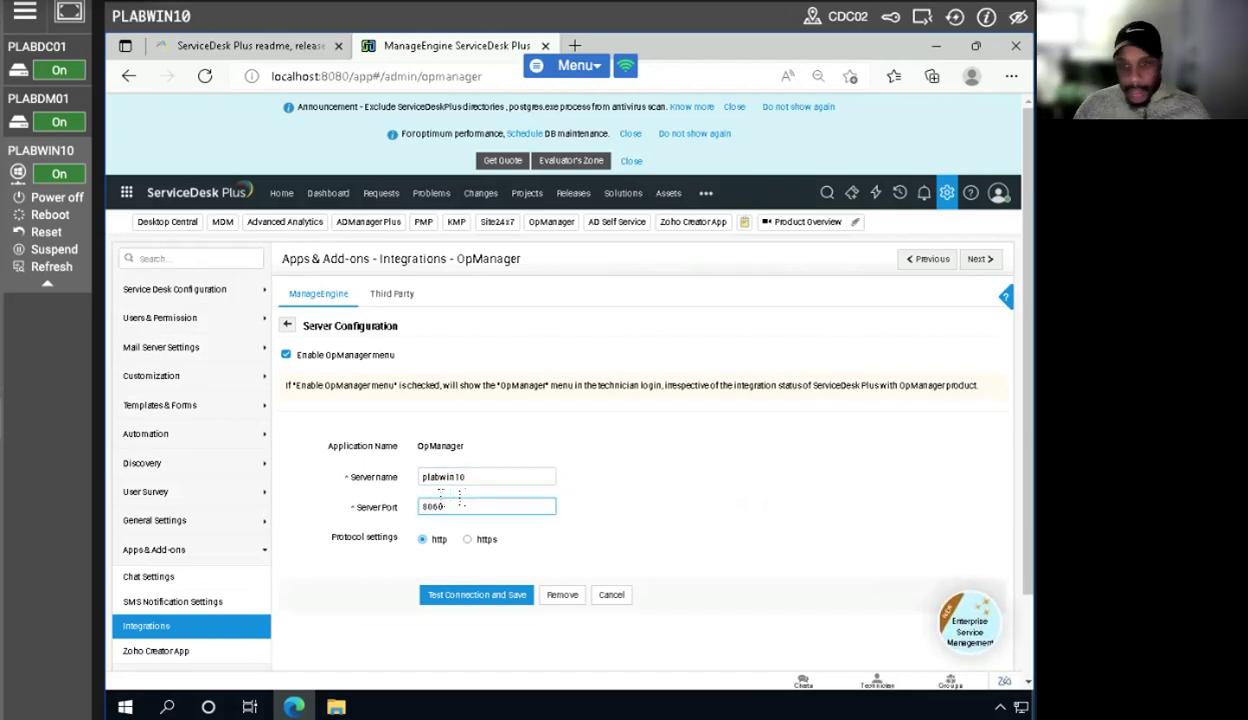
{"action": "left_click", "coordinate": [519, 596]}
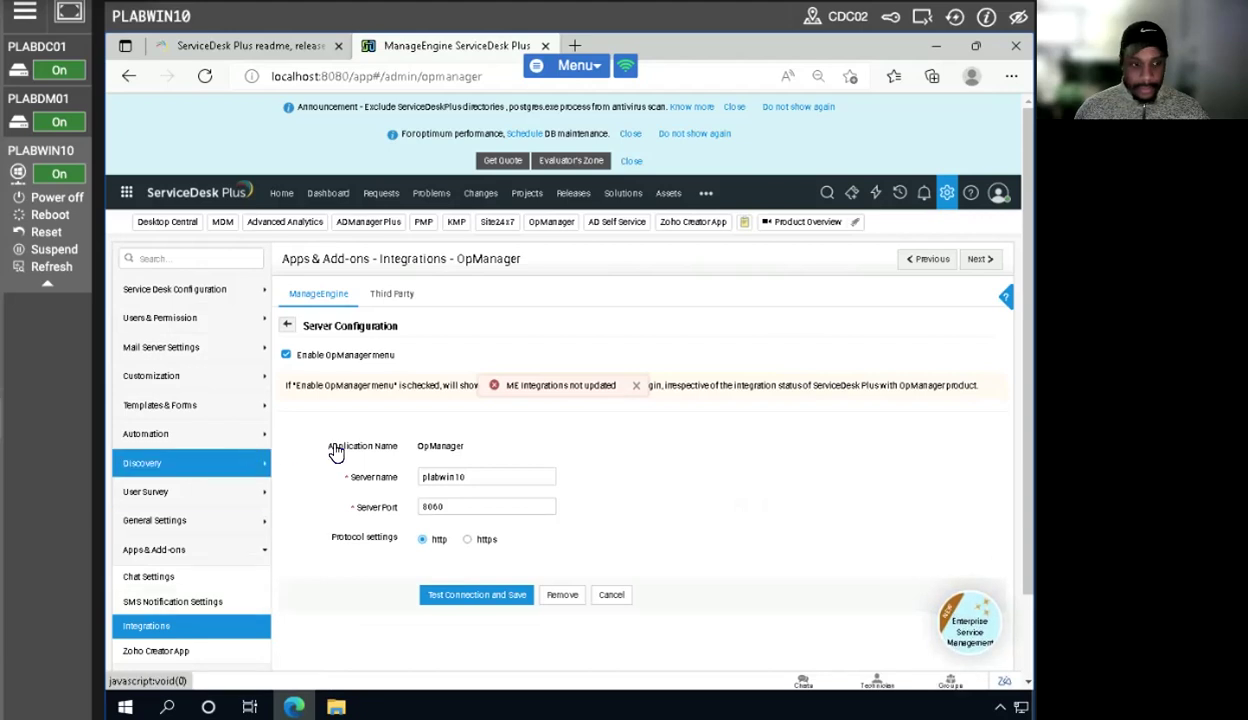
- Change the OpManager server port to 8080 and test the connection and save again
{"action": "left_click", "coordinate": [636, 385]}
{"action": "left_click", "coordinate": [485, 506]}
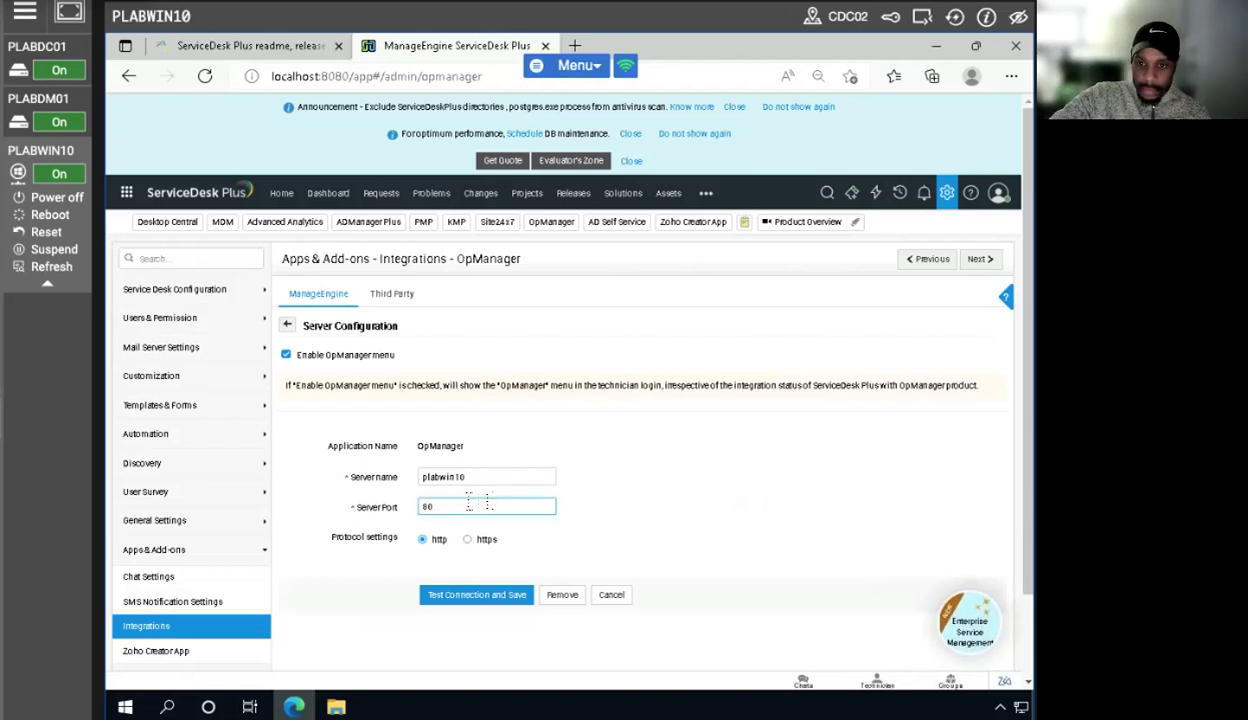
{"action": "type", "text": "80"}
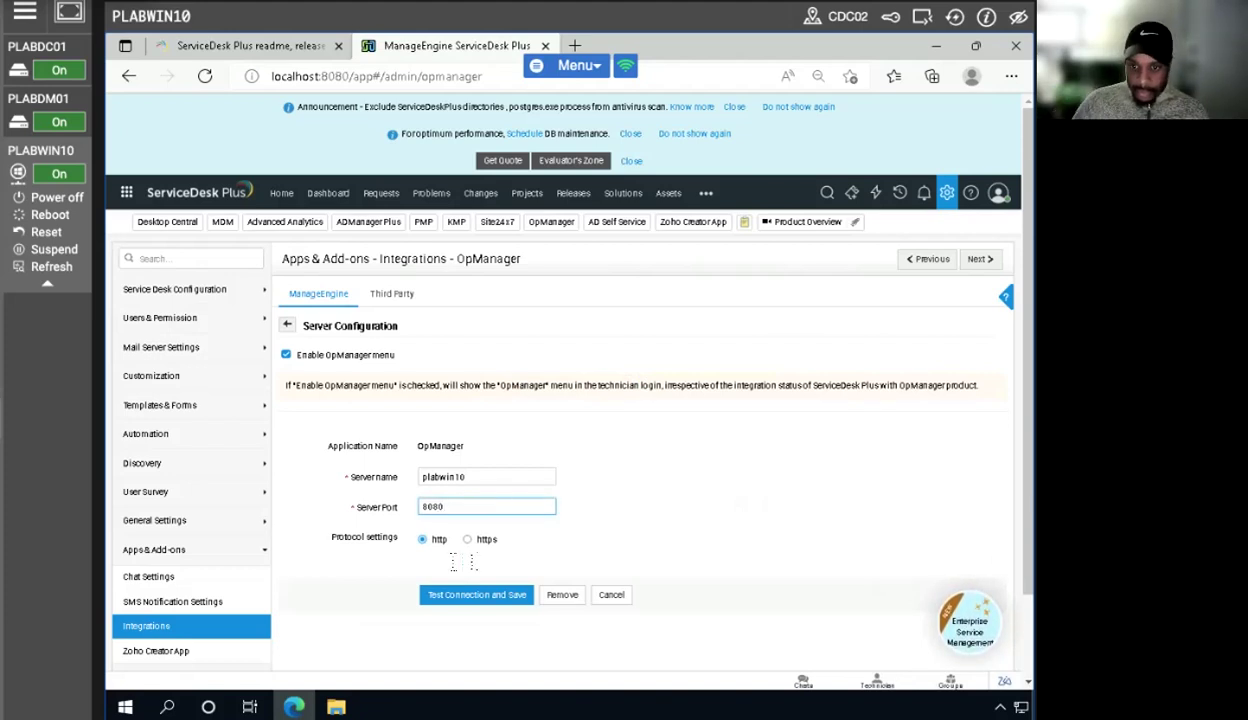
{"action": "left_click", "coordinate": [462, 595]}
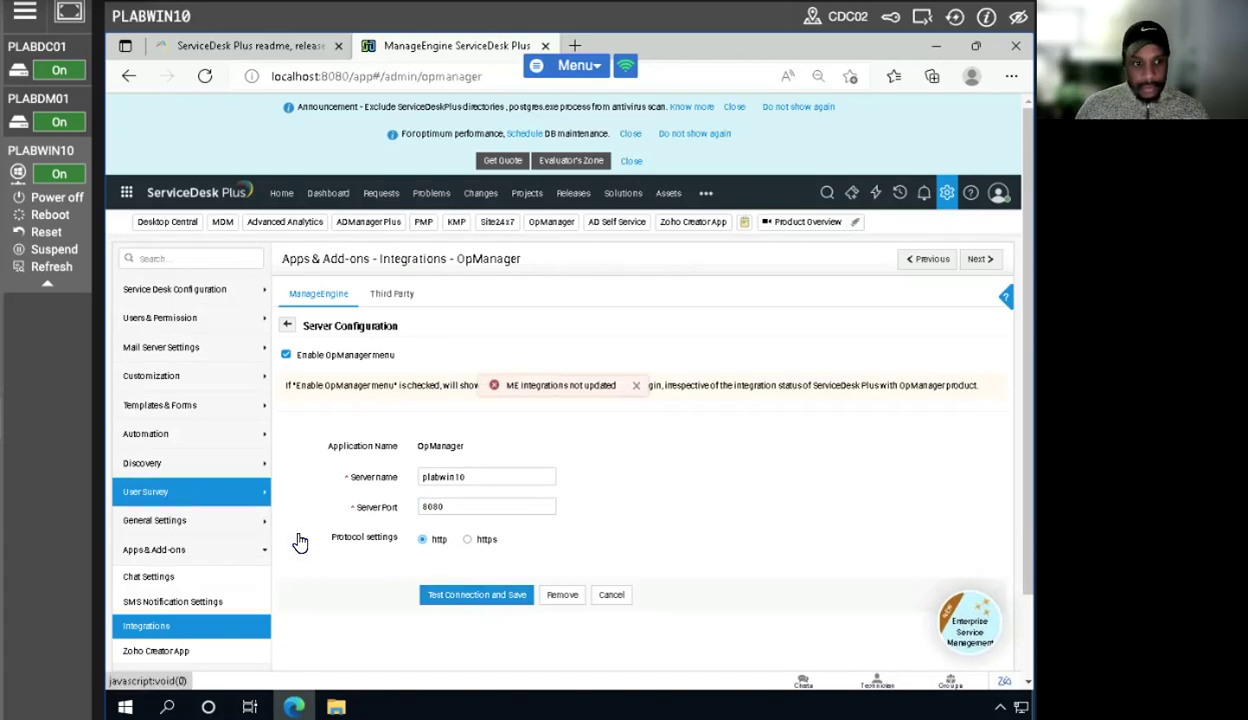
- Set the OpManager server port back to 8060, then test the connection and save
{"action": "left_click", "coordinate": [633, 385]}
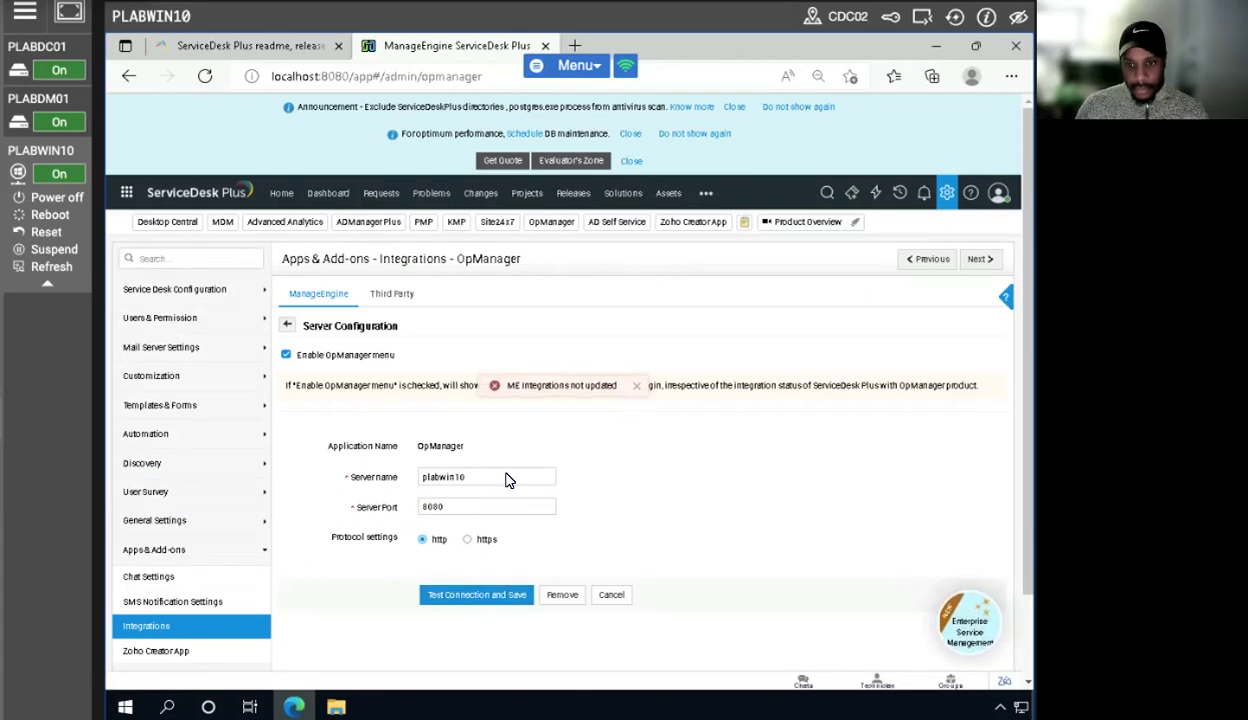
{"action": "left_click", "coordinate": [462, 506]}
{"action": "key", "text": "BackSpace"}
{"action": "key", "text": "BackSpace"}
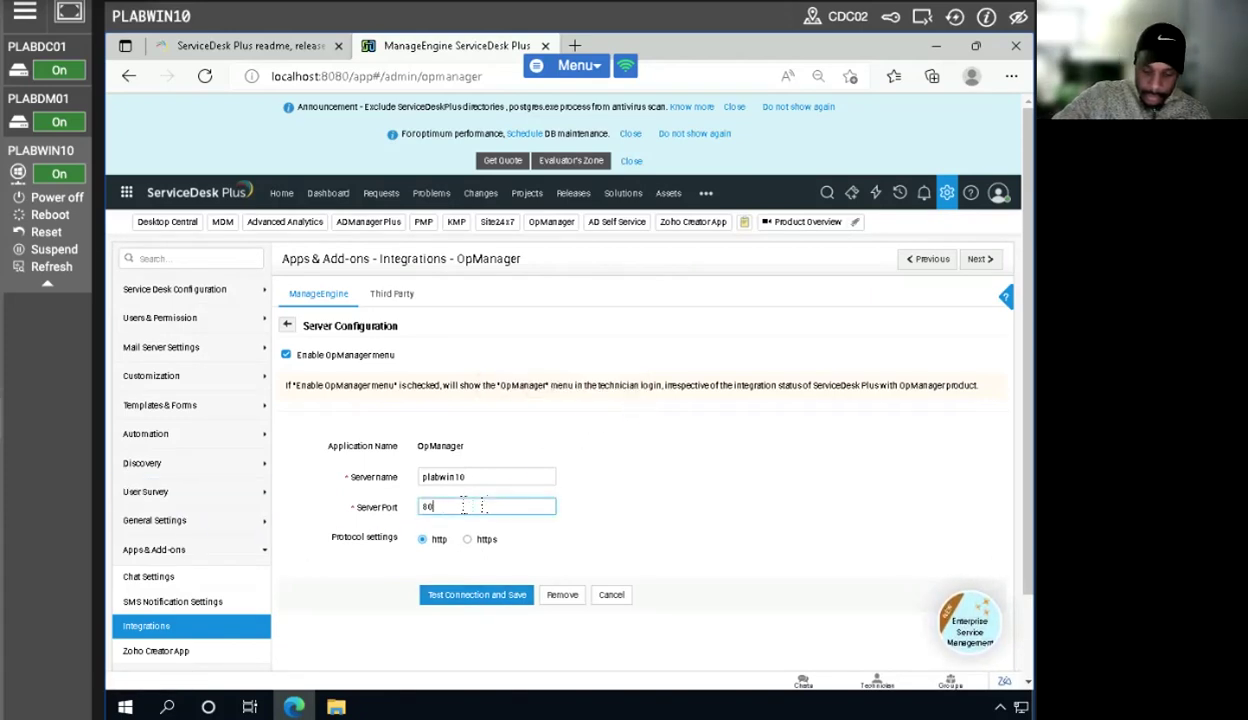
{"action": "type", "text": "60"}
{"action": "left_click", "coordinate": [463, 598]}
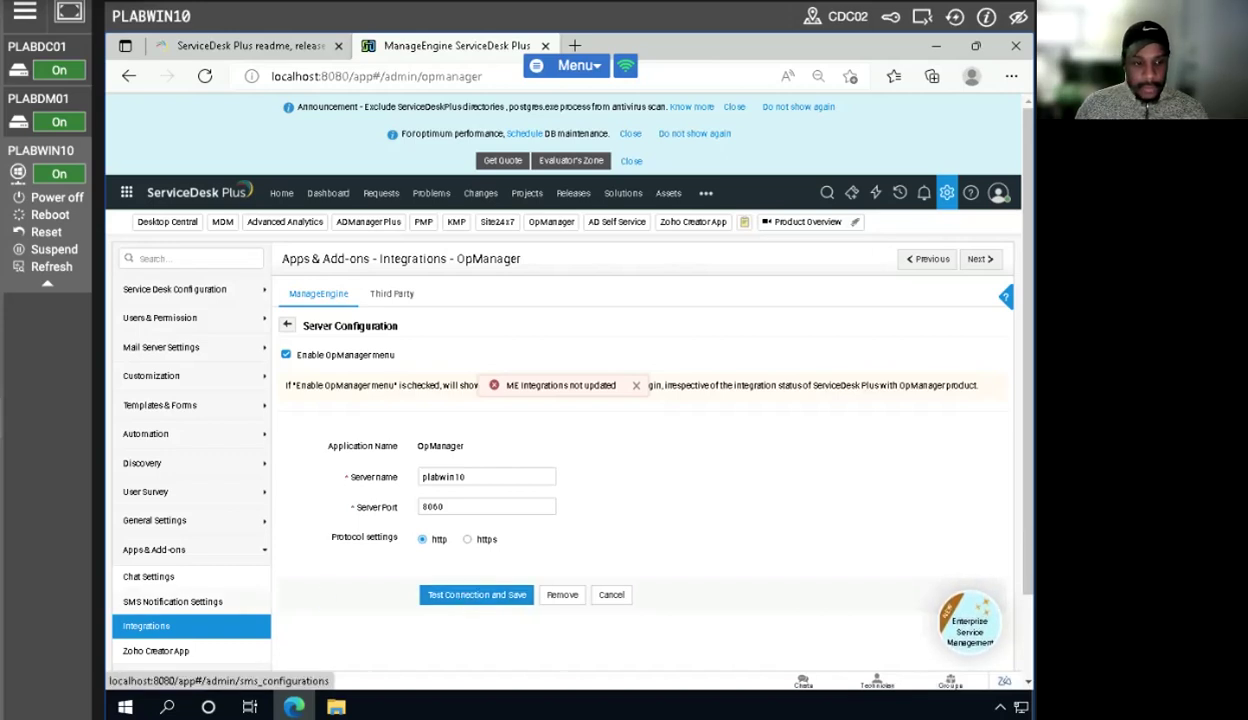
{"action": "left_click", "coordinate": [476, 594]}
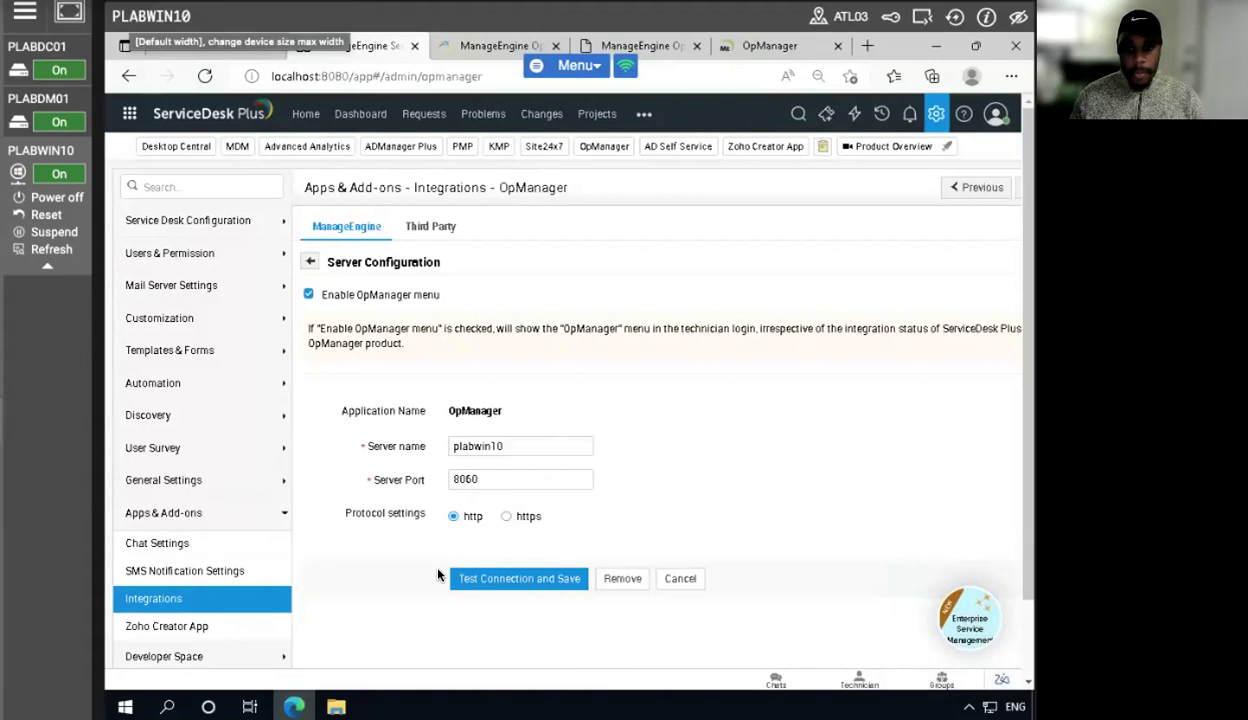
{"action": "left_click", "coordinate": [508, 582]}
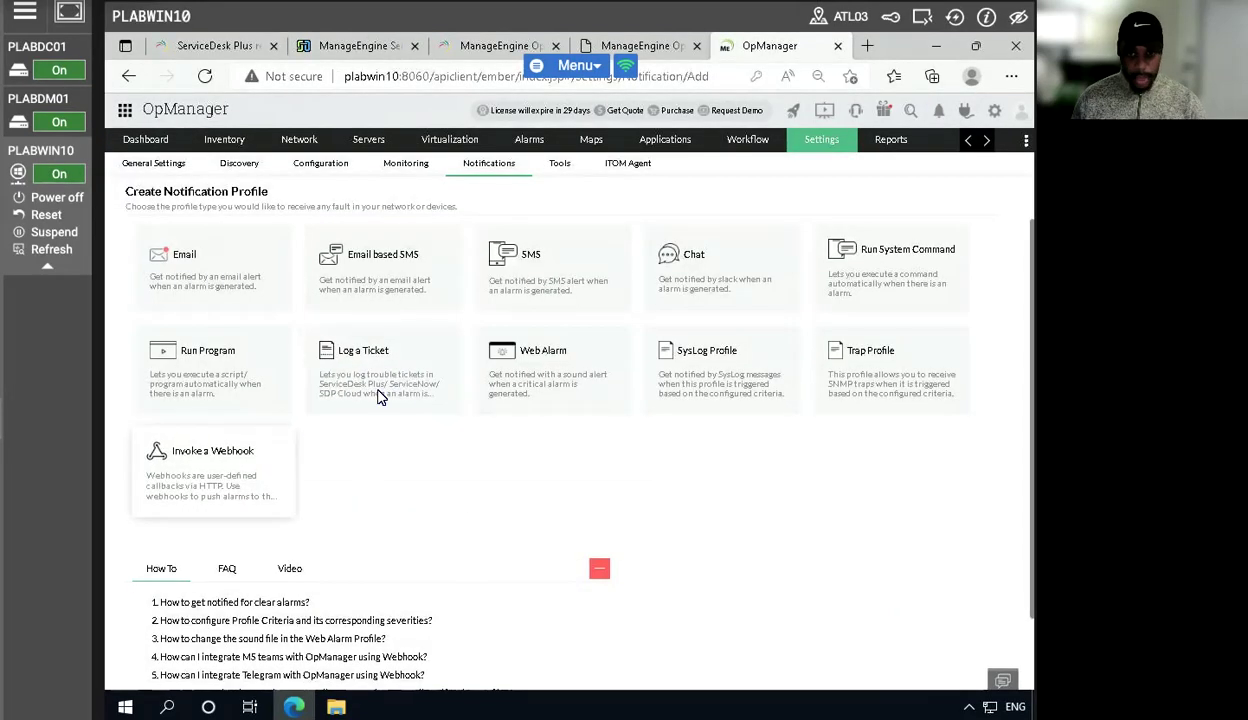
- From a new Log a Ticket notification profile, open the ServiceDesk Plus configuration and enter server plabwin10 with port 8080
{"action": "left_click", "coordinate": [362, 352]}
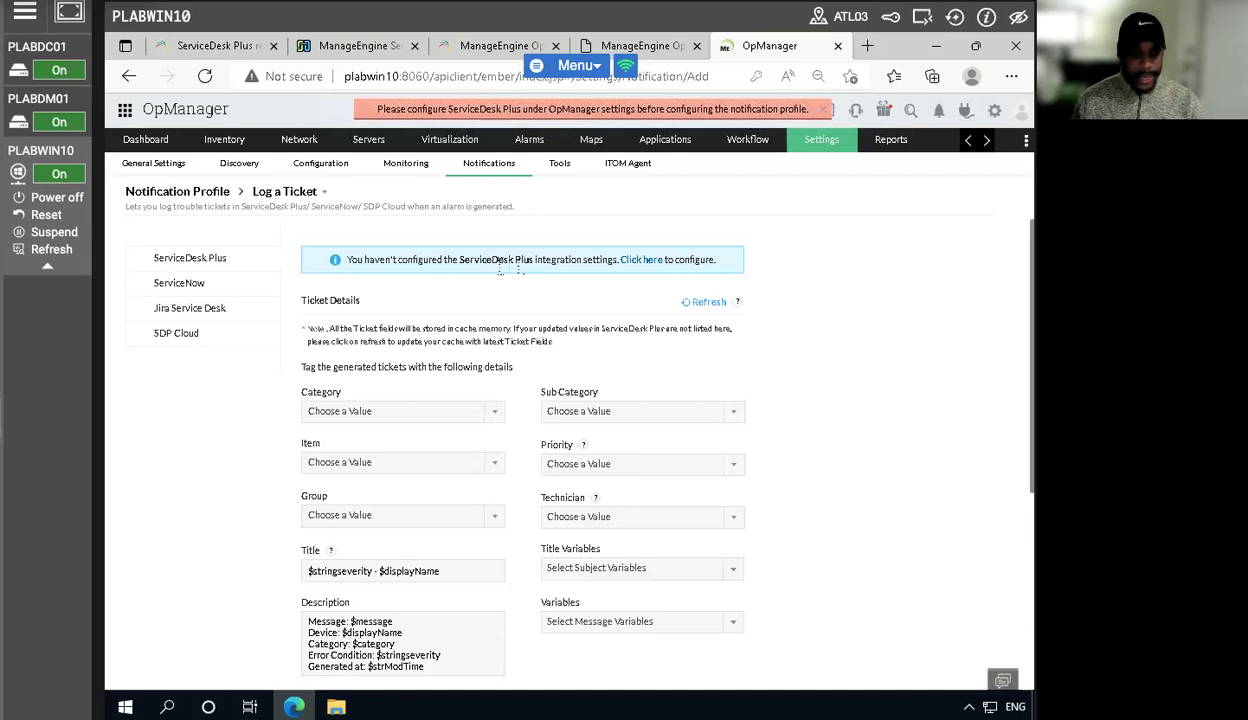
{"action": "left_click", "coordinate": [628, 260]}
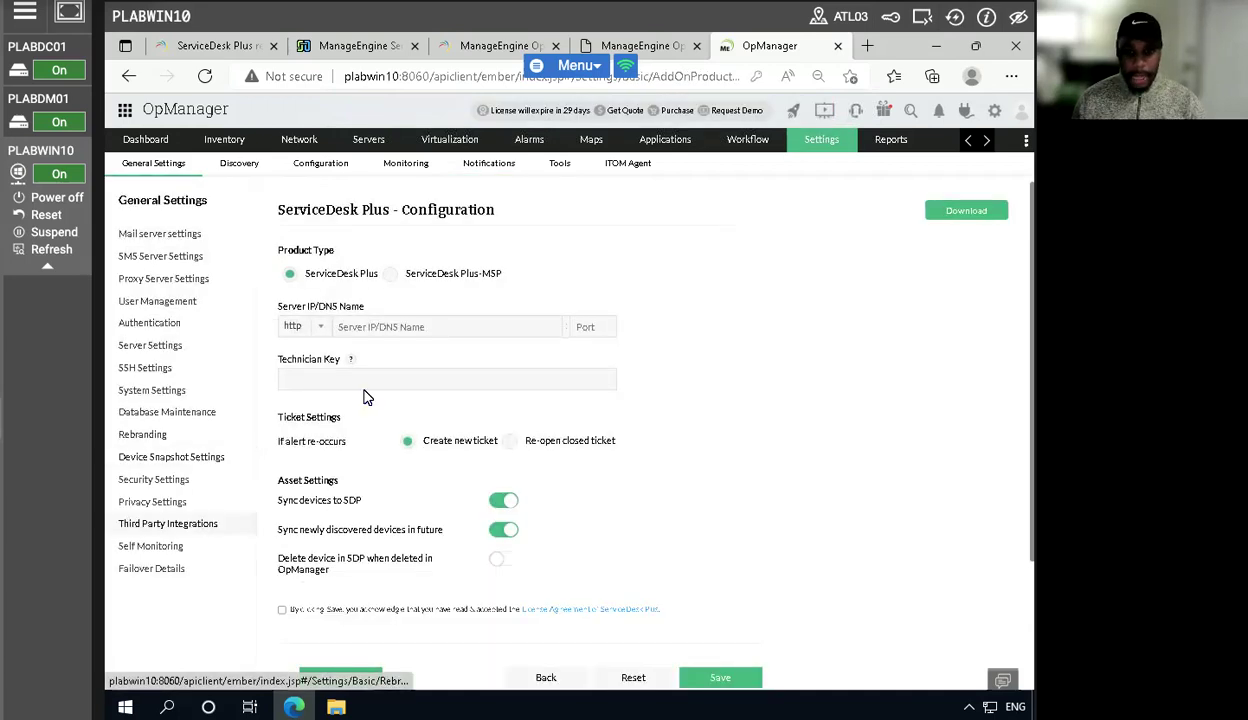
{"action": "left_click", "coordinate": [395, 322]}
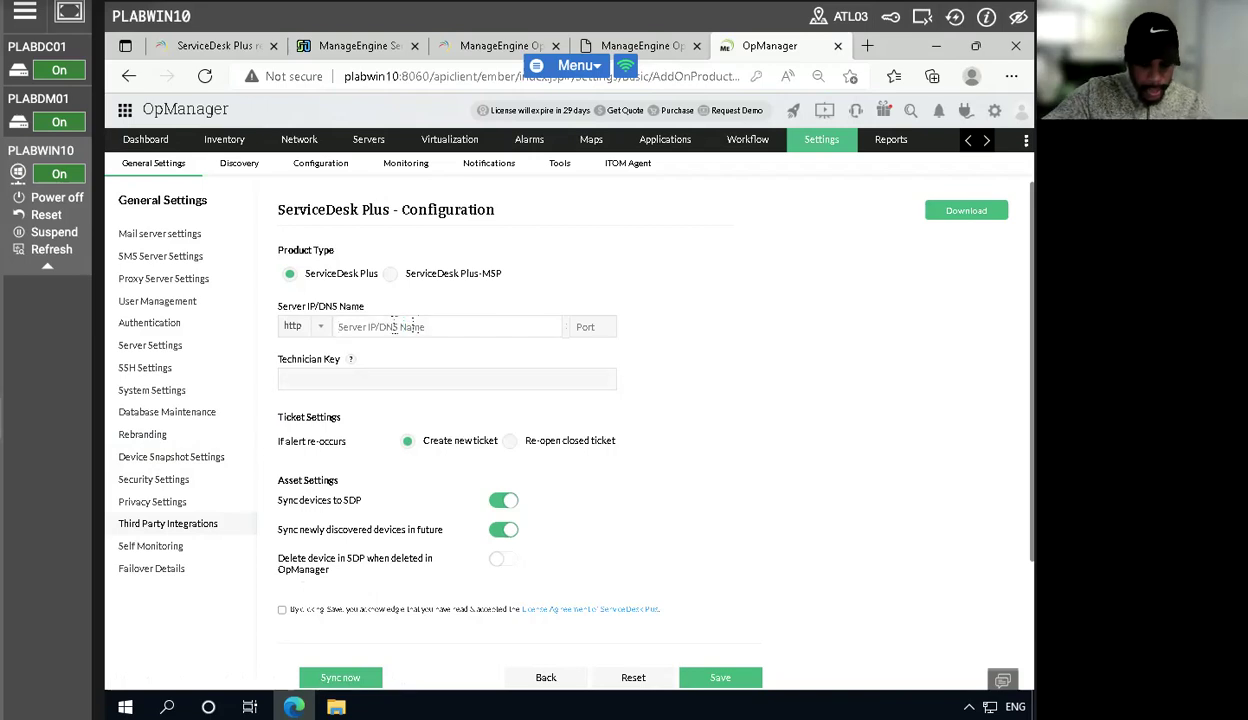
{"action": "type", "text": "plabwin10"}
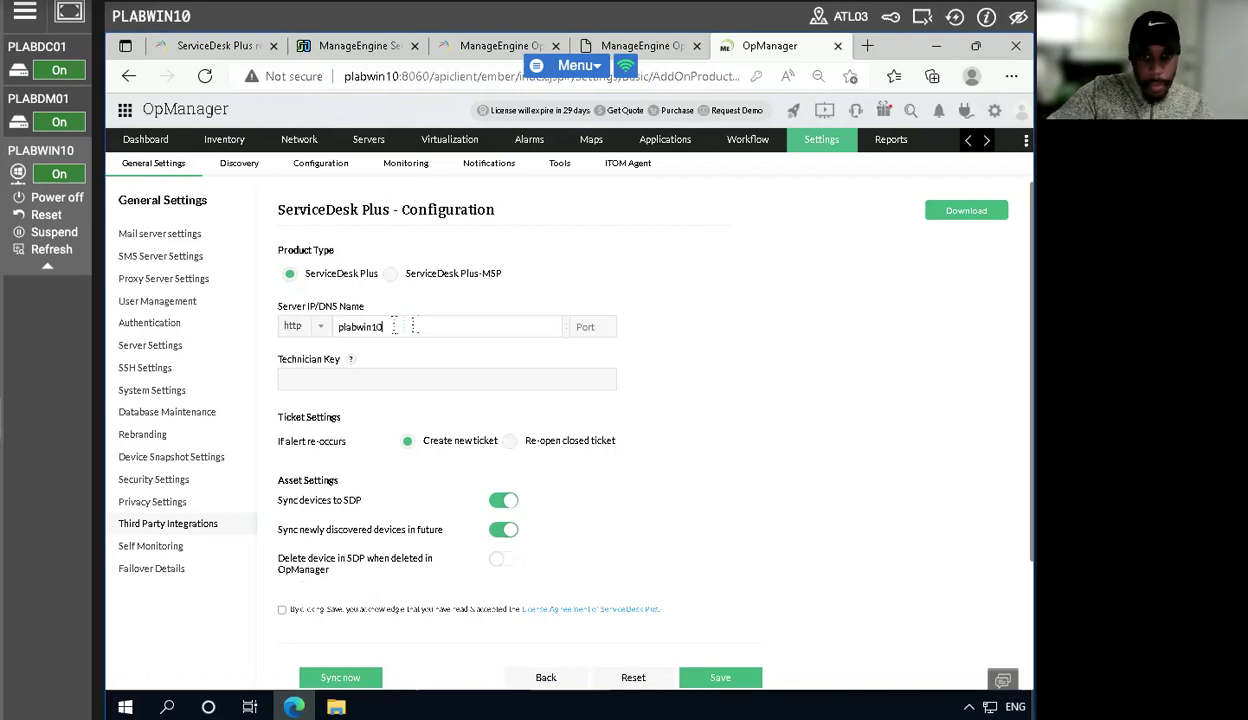
{"action": "key", "text": "Tab"}
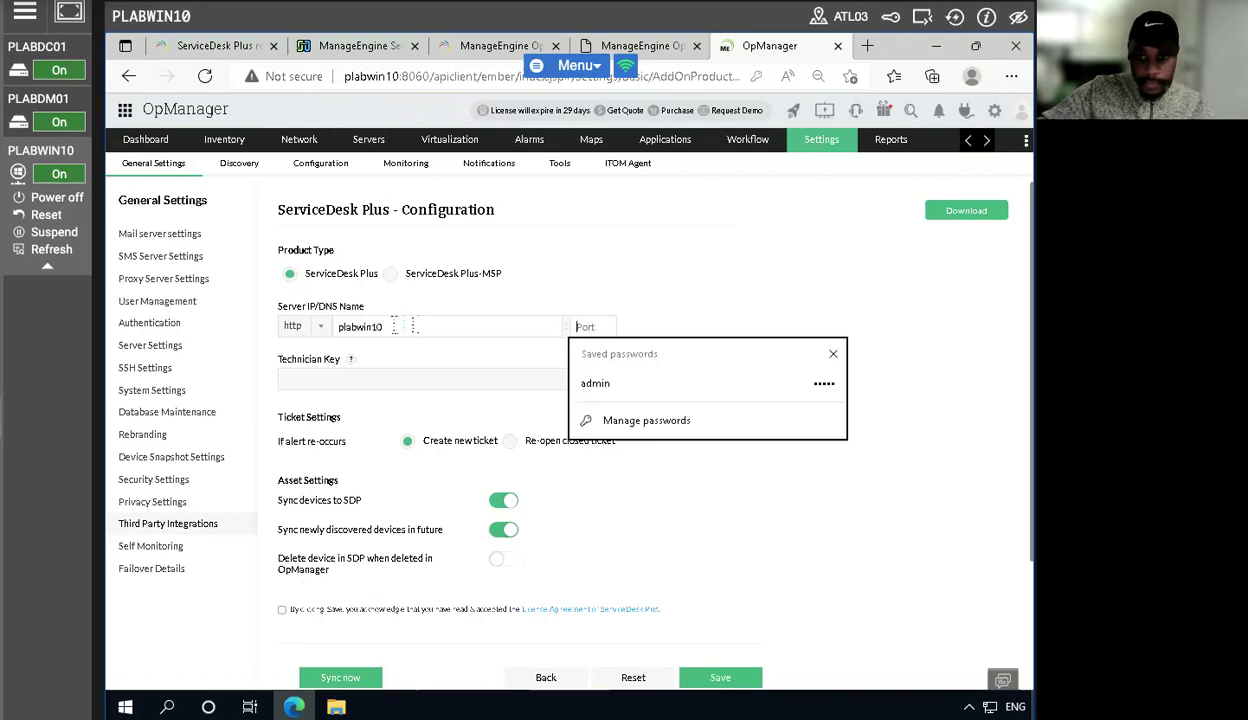
{"action": "type", "text": "8080"}
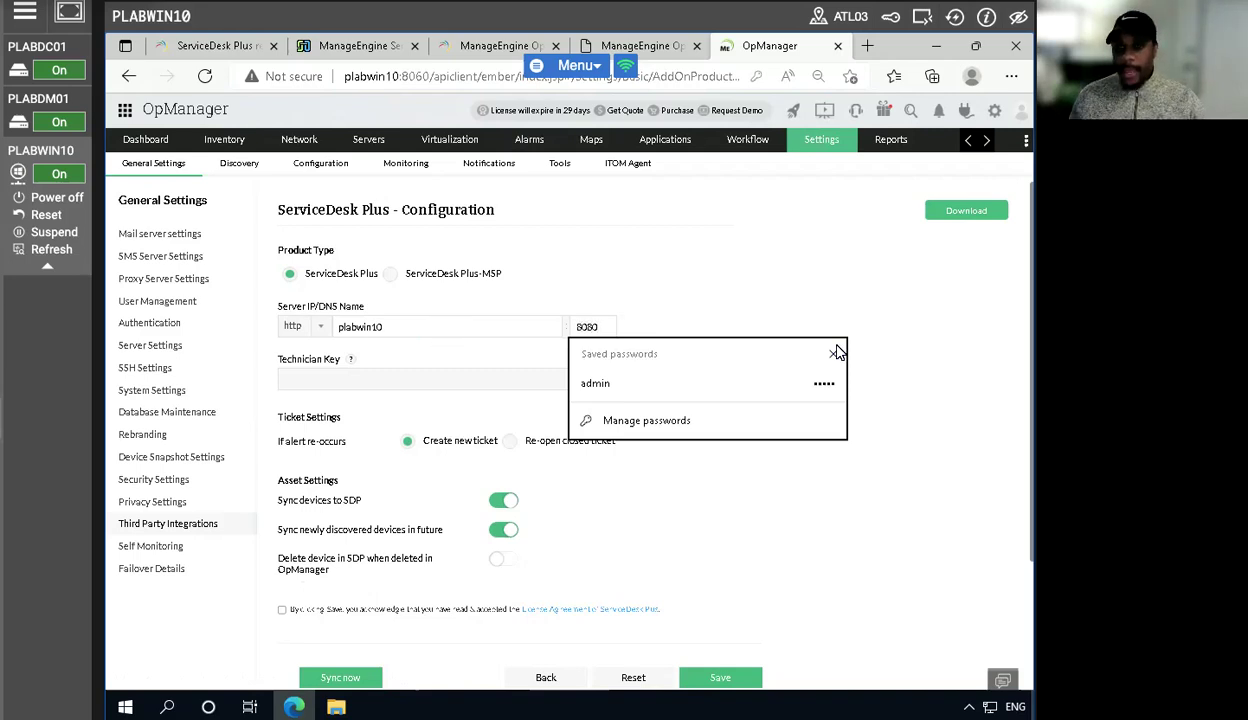
{"action": "left_click", "coordinate": [745, 266]}
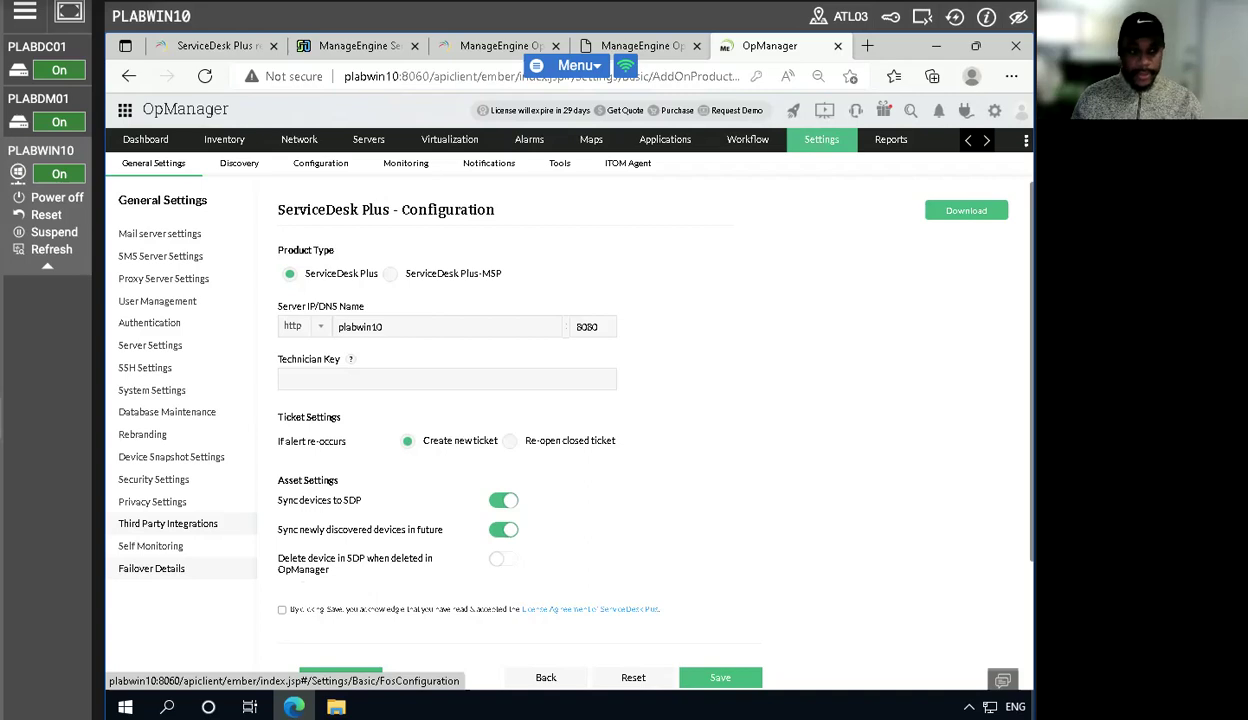
- Switch back to ServiceDesk Plus and start adding a new technician from the admin Technicians list
{"action": "left_click", "coordinate": [362, 55]}
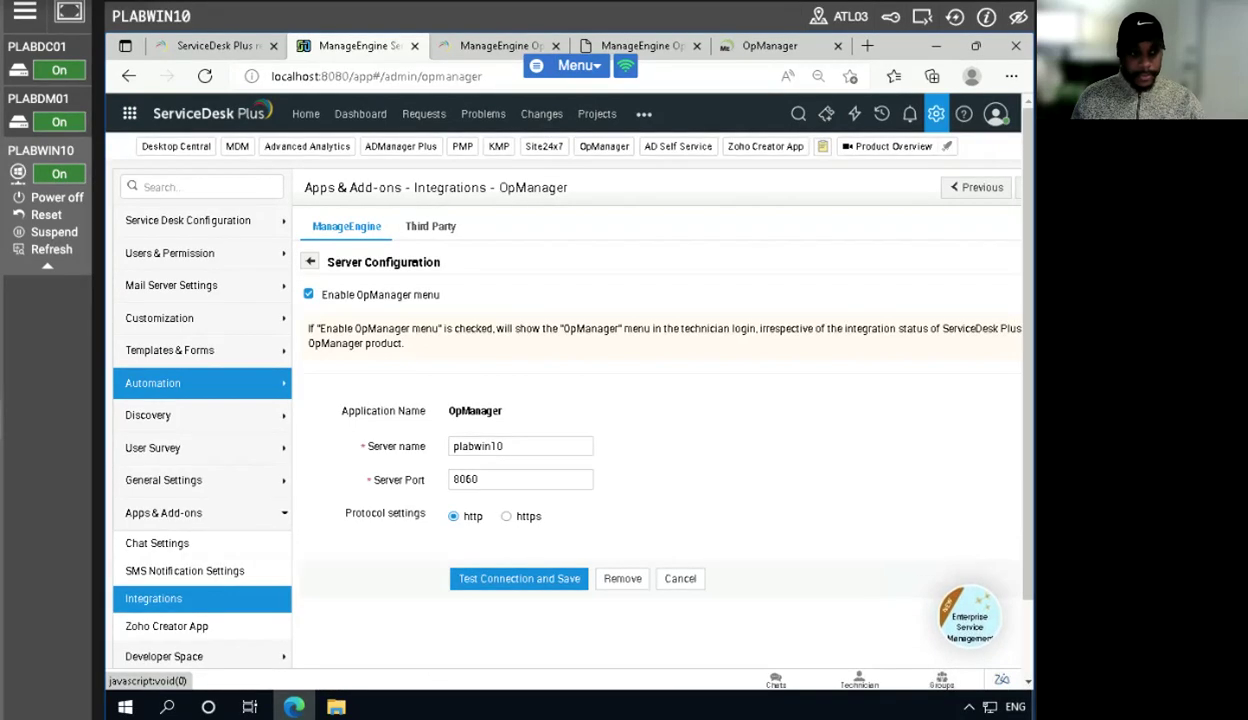
{"action": "left_click", "coordinate": [936, 117]}
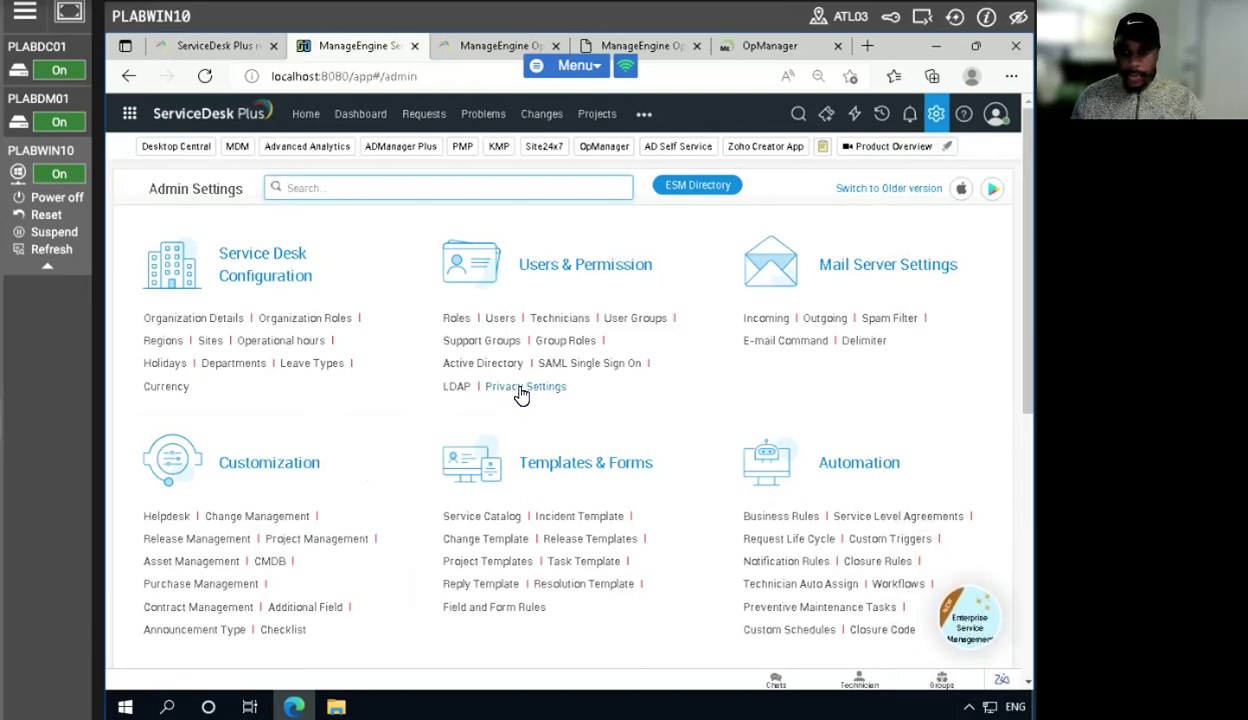
{"action": "left_click", "coordinate": [552, 318]}
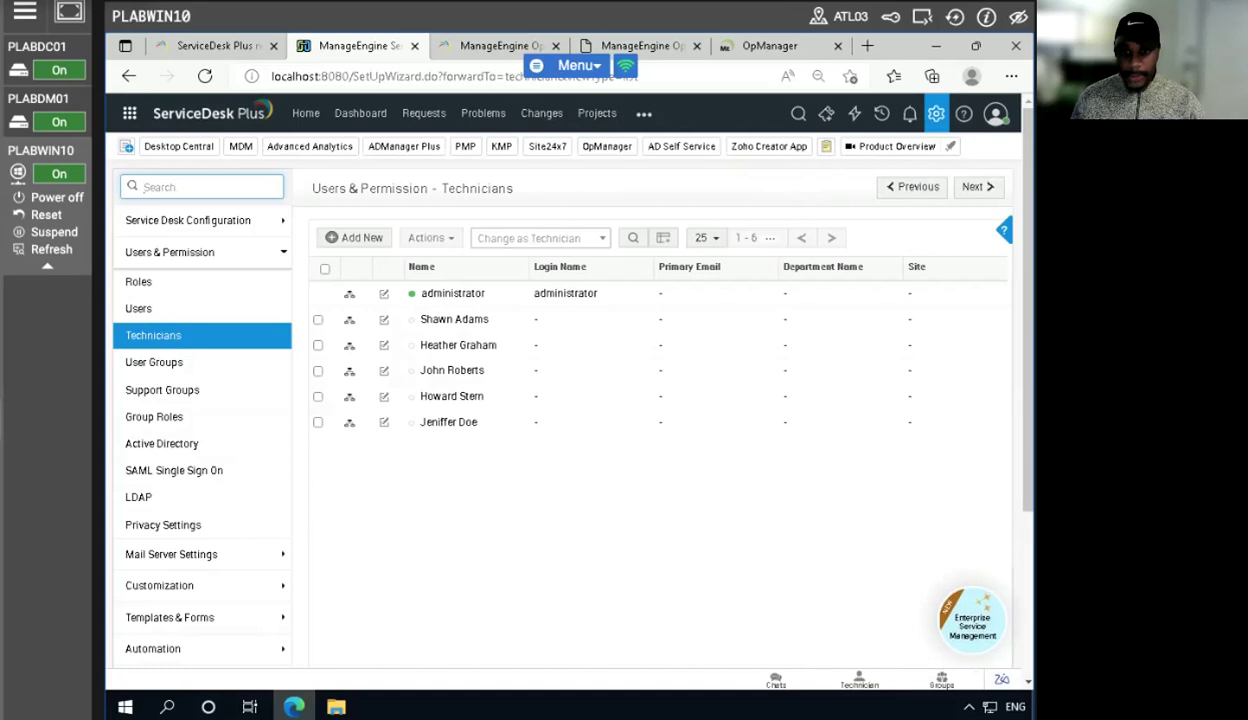
{"action": "left_click", "coordinate": [357, 237]}
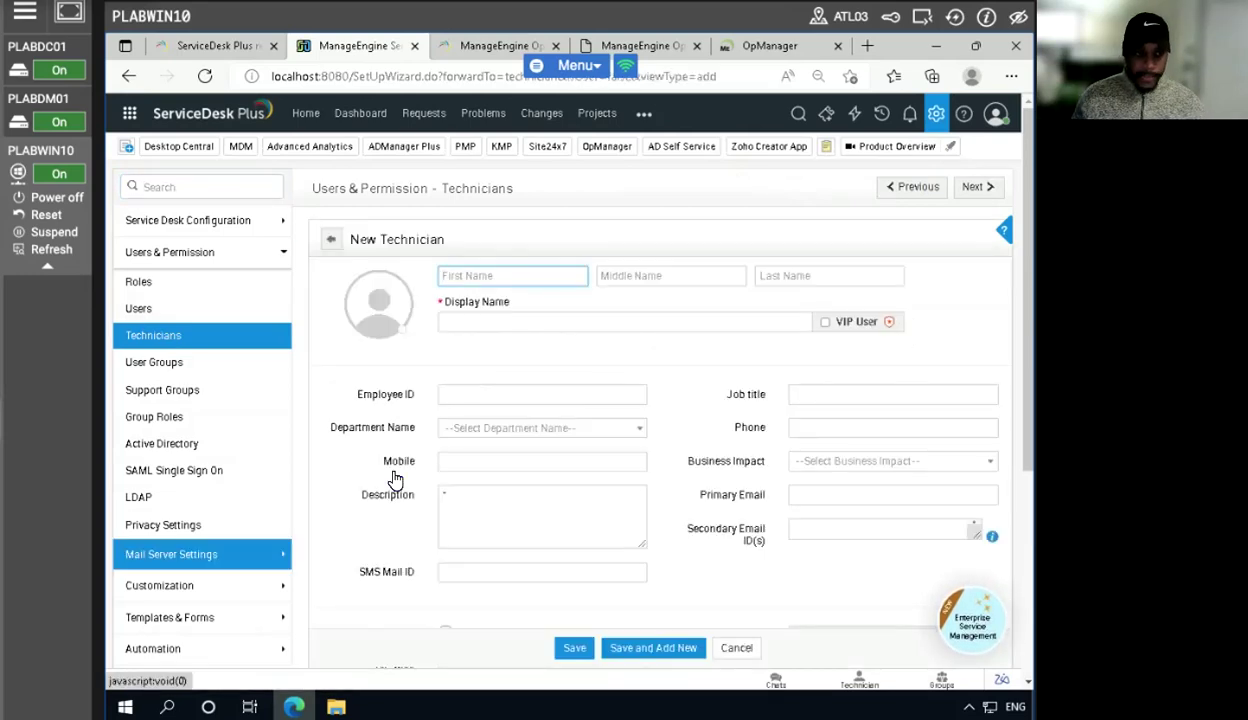
- Name the new technician opsmanagerapi and enable login for this technician
{"action": "left_click", "coordinate": [561, 318]}
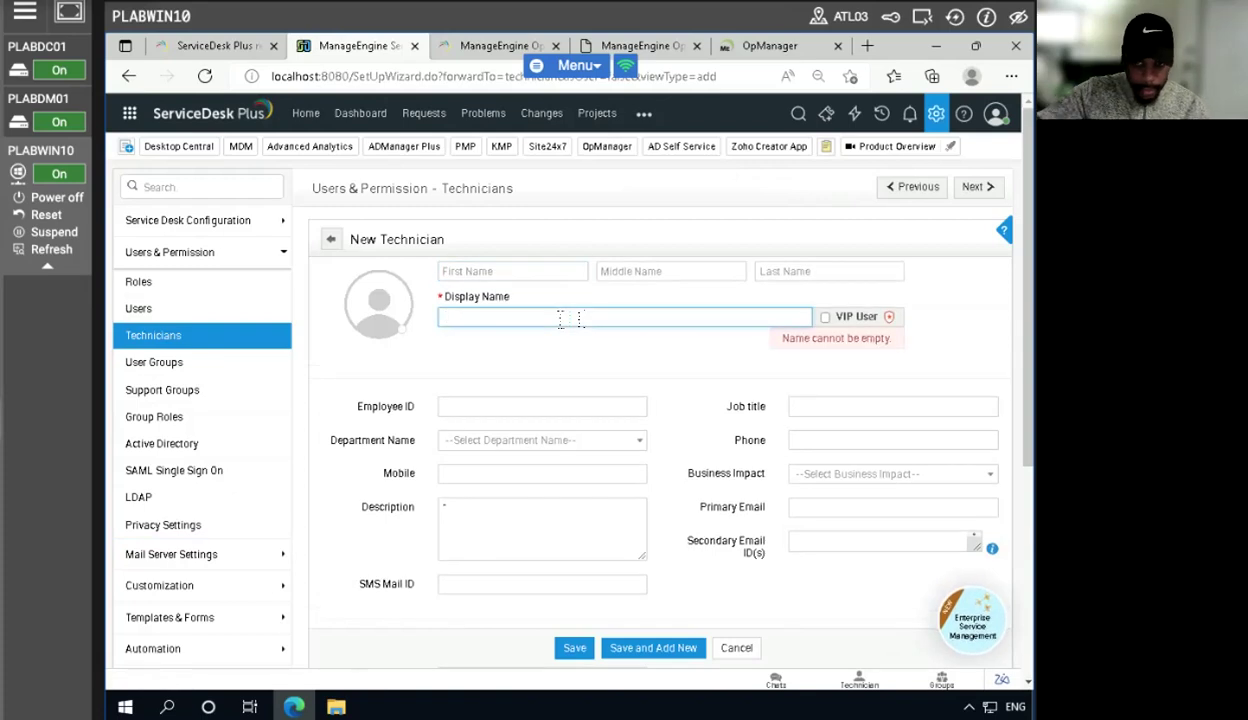
{"action": "type", "text": "op"}
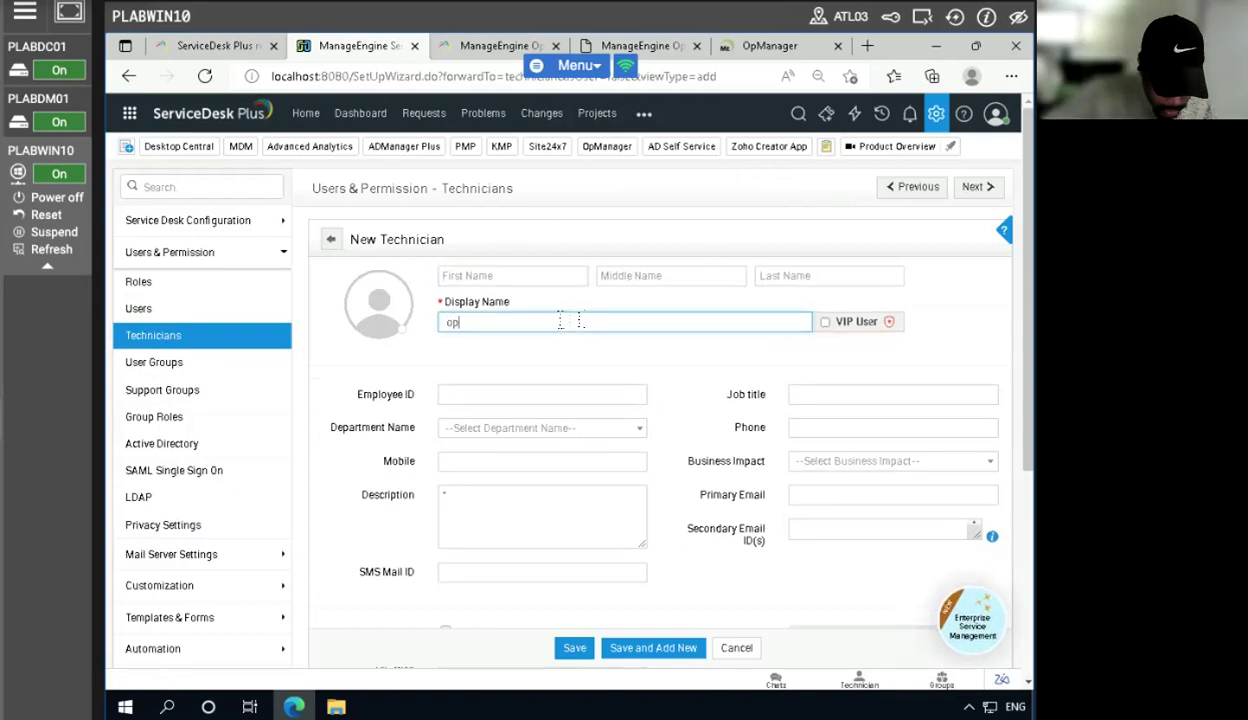
{"action": "type", "text": "smanage"}
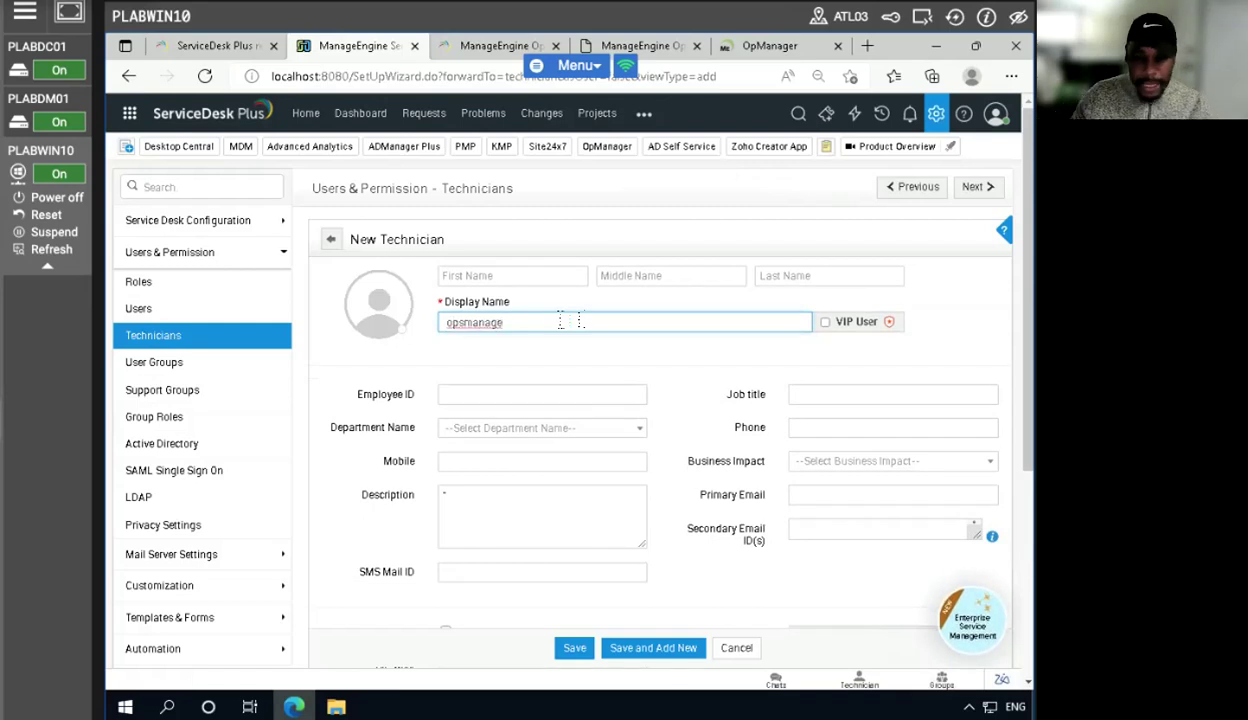
{"action": "type", "text": "rapi"}
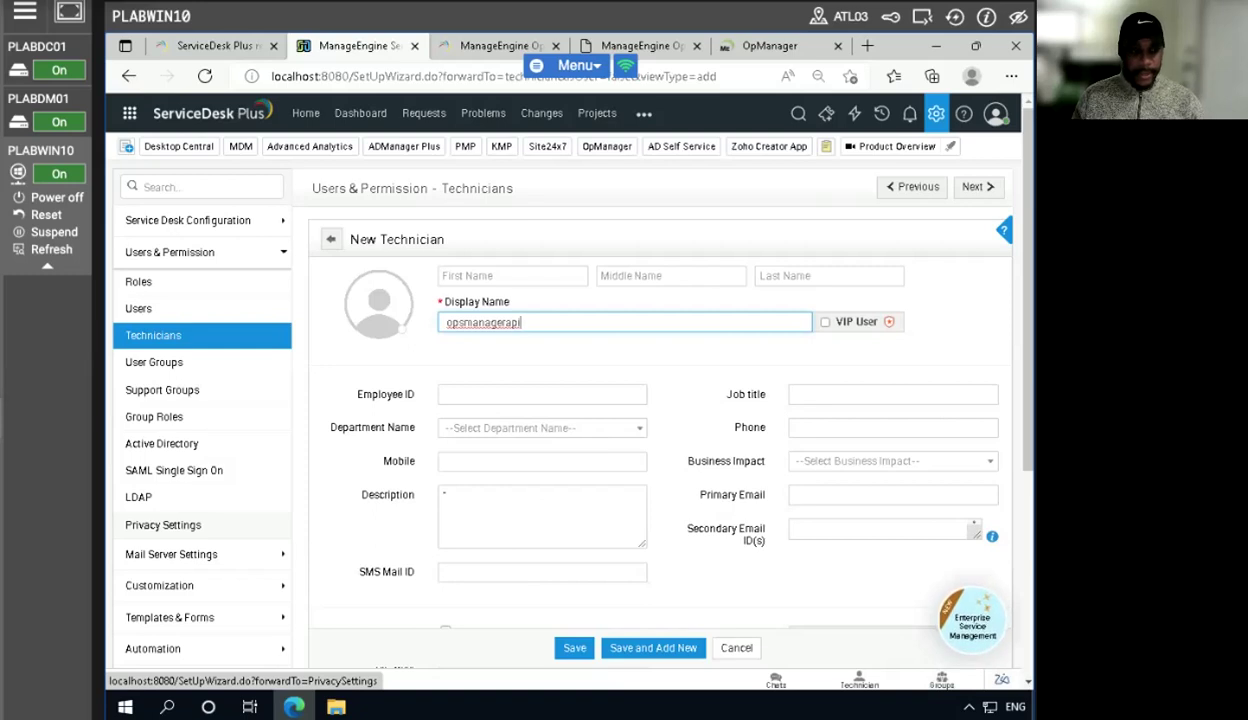
{"action": "scroll", "coordinate": [364, 521], "scroll_direction": "down", "scroll_amount": 2}
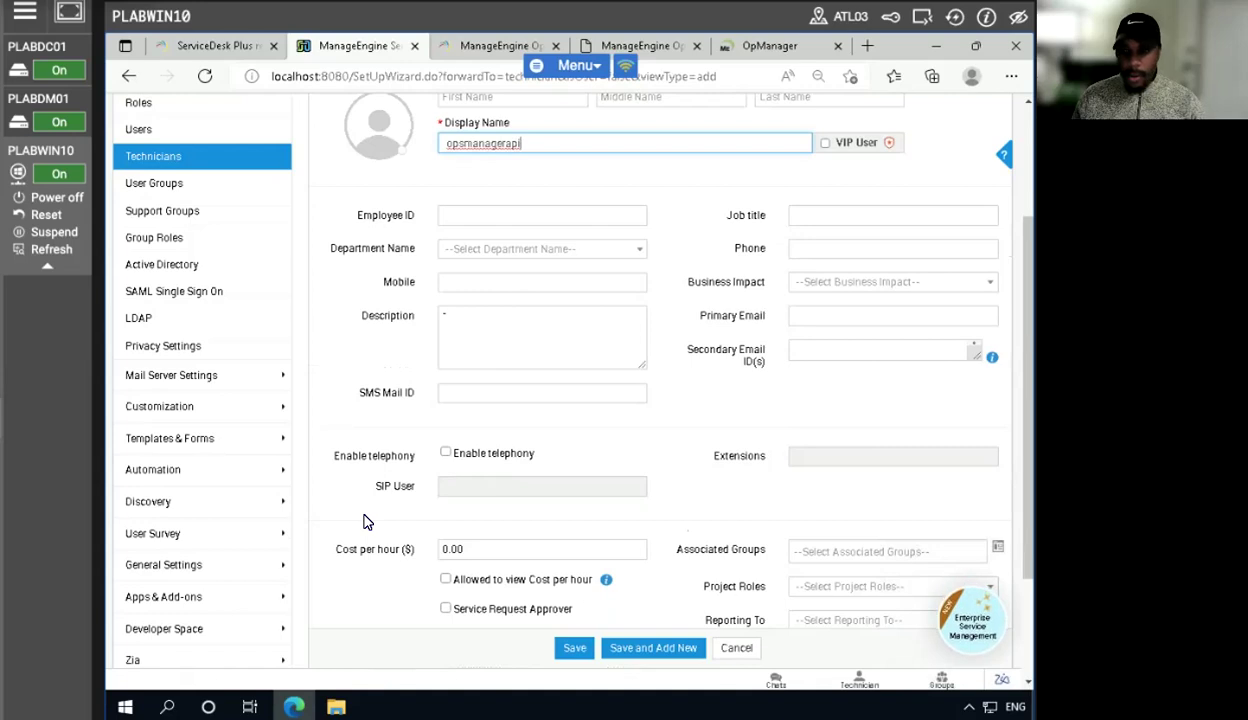
{"action": "scroll", "coordinate": [364, 521], "scroll_direction": "down", "scroll_amount": 1}
{"action": "scroll", "coordinate": [364, 521], "scroll_direction": "down", "scroll_amount": 1}
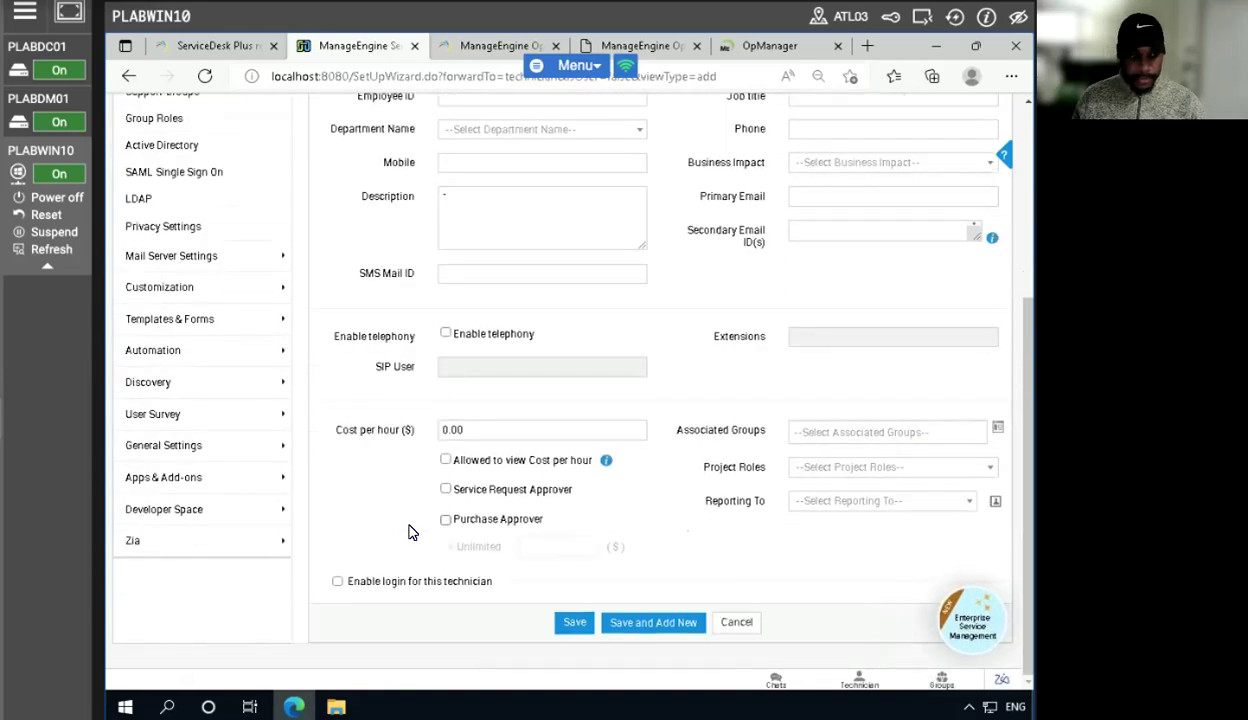
{"action": "left_click", "coordinate": [338, 582]}
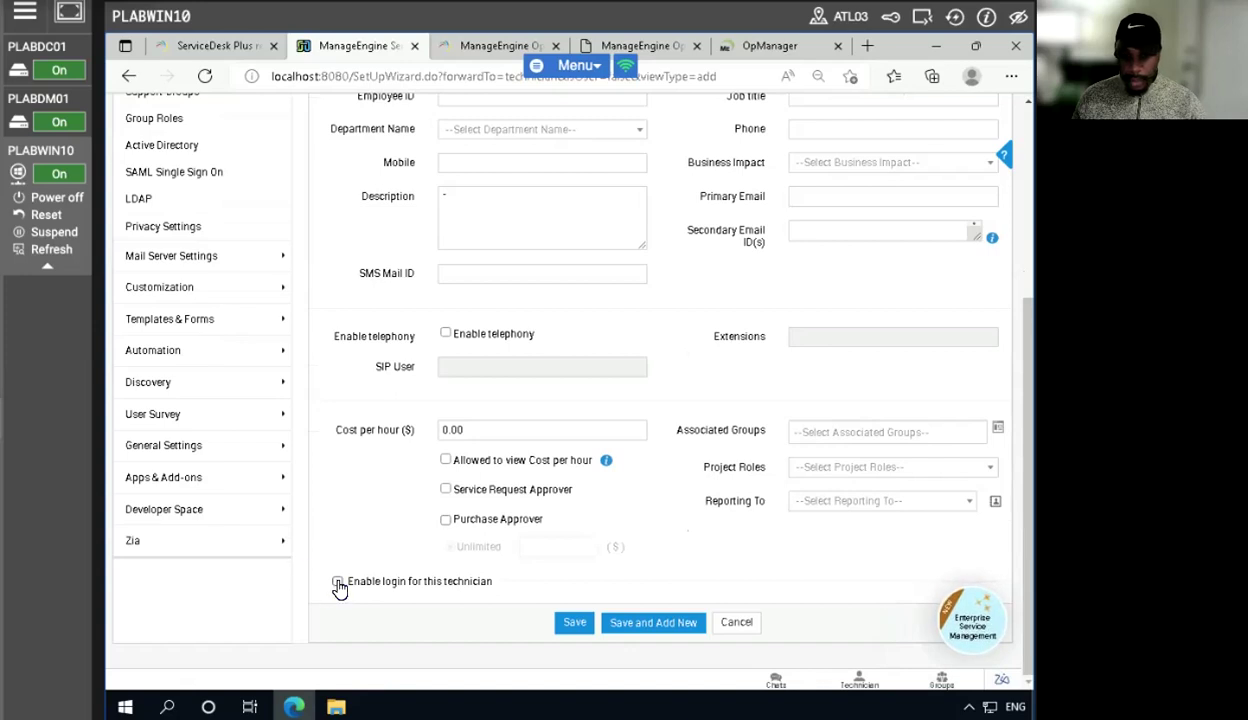
- Fill in the login name plabwin10 and enter the technician's password
{"action": "scroll", "coordinate": [451, 563], "scroll_direction": "down", "scroll_amount": 3}
{"action": "left_click", "coordinate": [490, 348]}
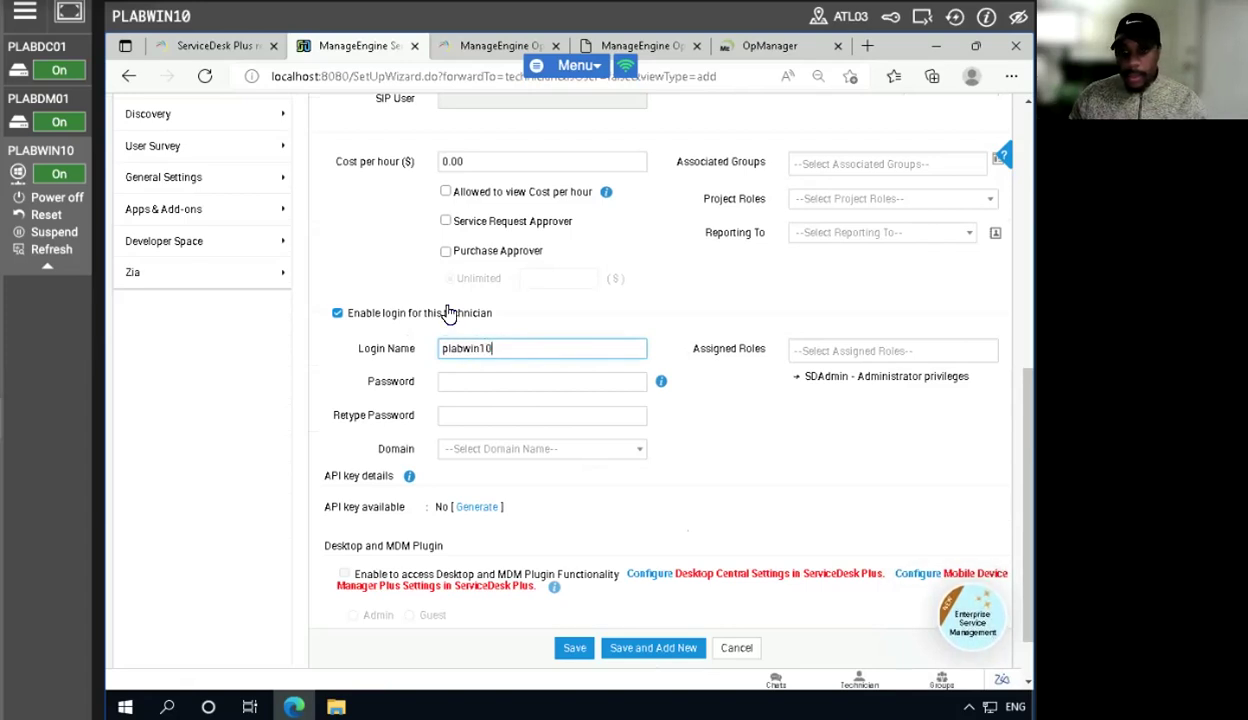
{"action": "left_click", "coordinate": [482, 381]}
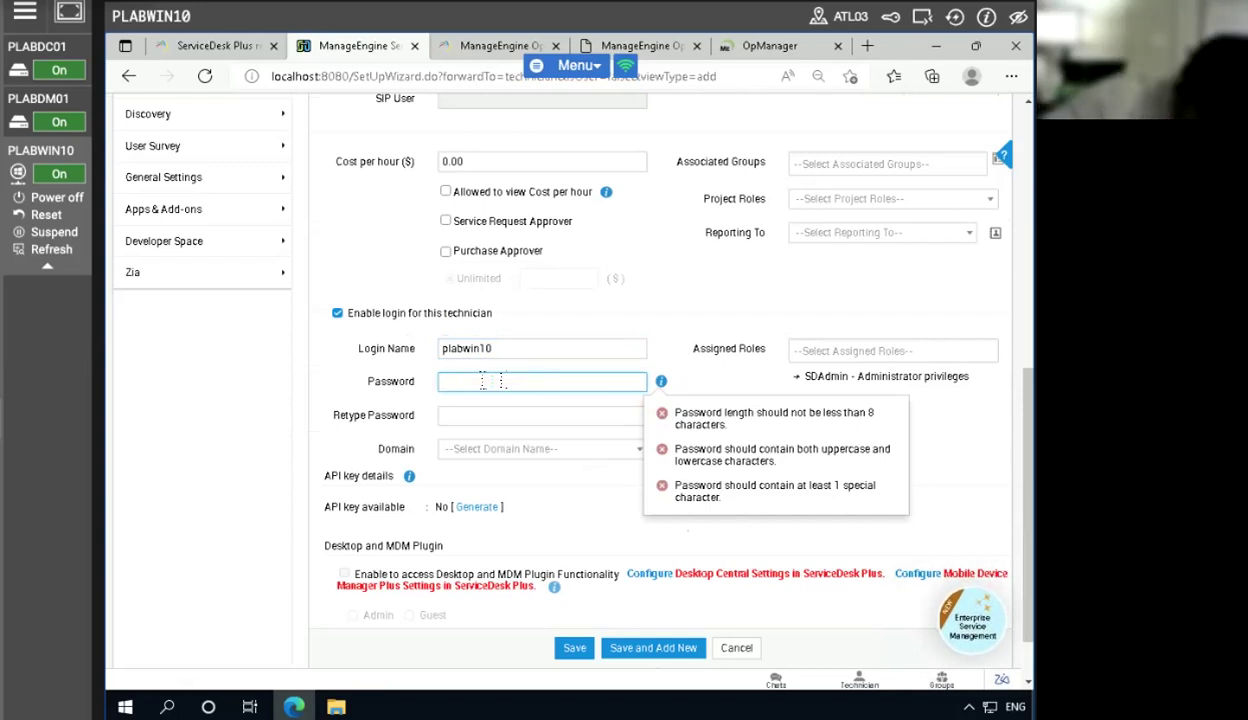
{"action": "type", "text": "••"}
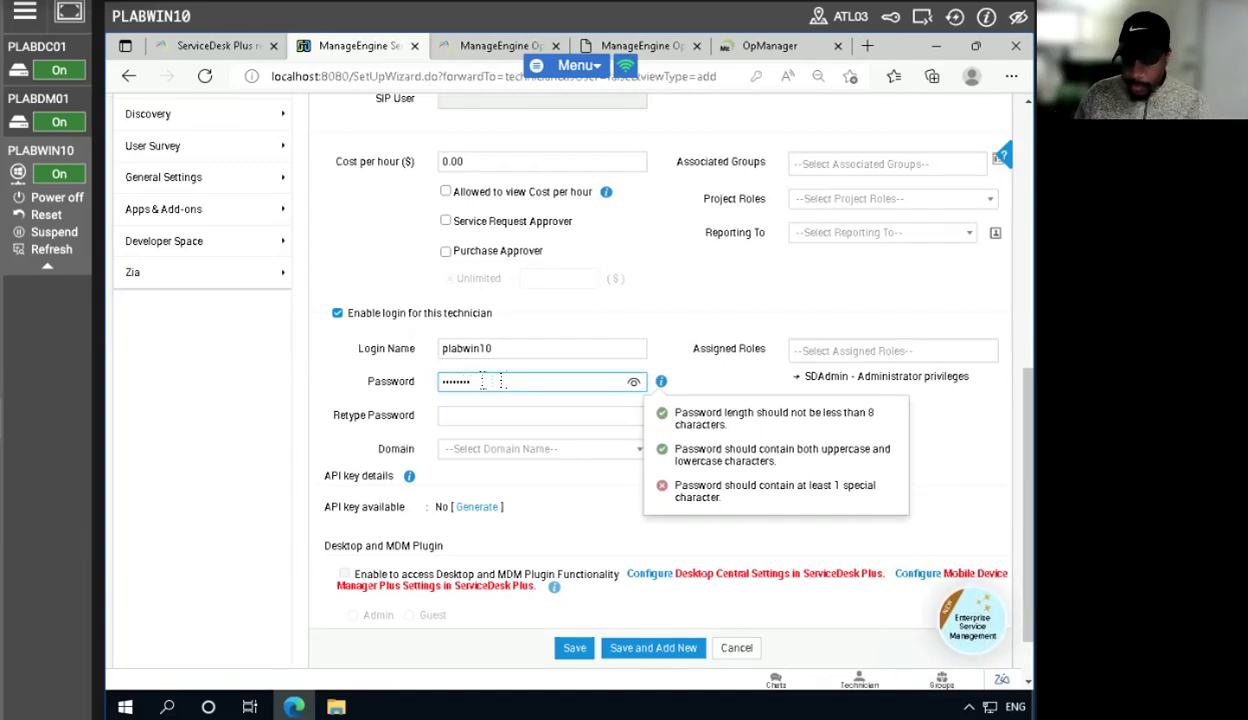
{"action": "key", "text": "BackSpace"}
{"action": "key", "text": "BackSpace"}
{"action": "key", "text": "BackSpace"}
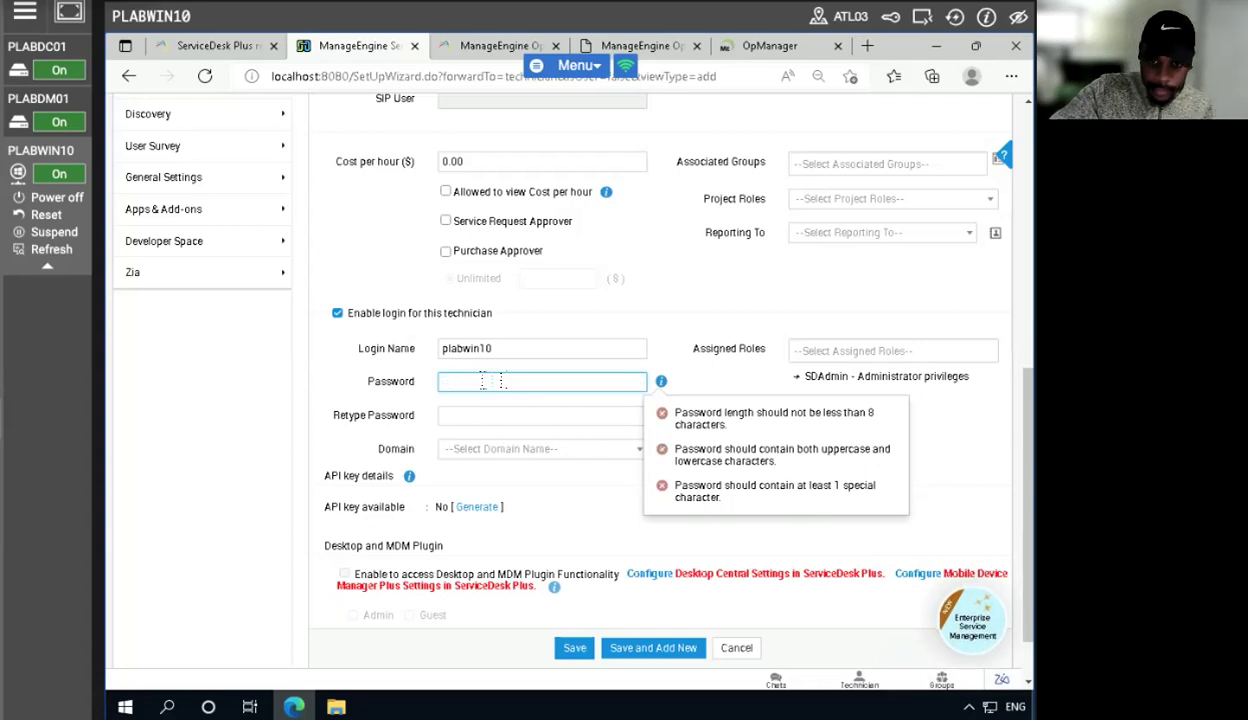
{"action": "type", "text": "•••••"}
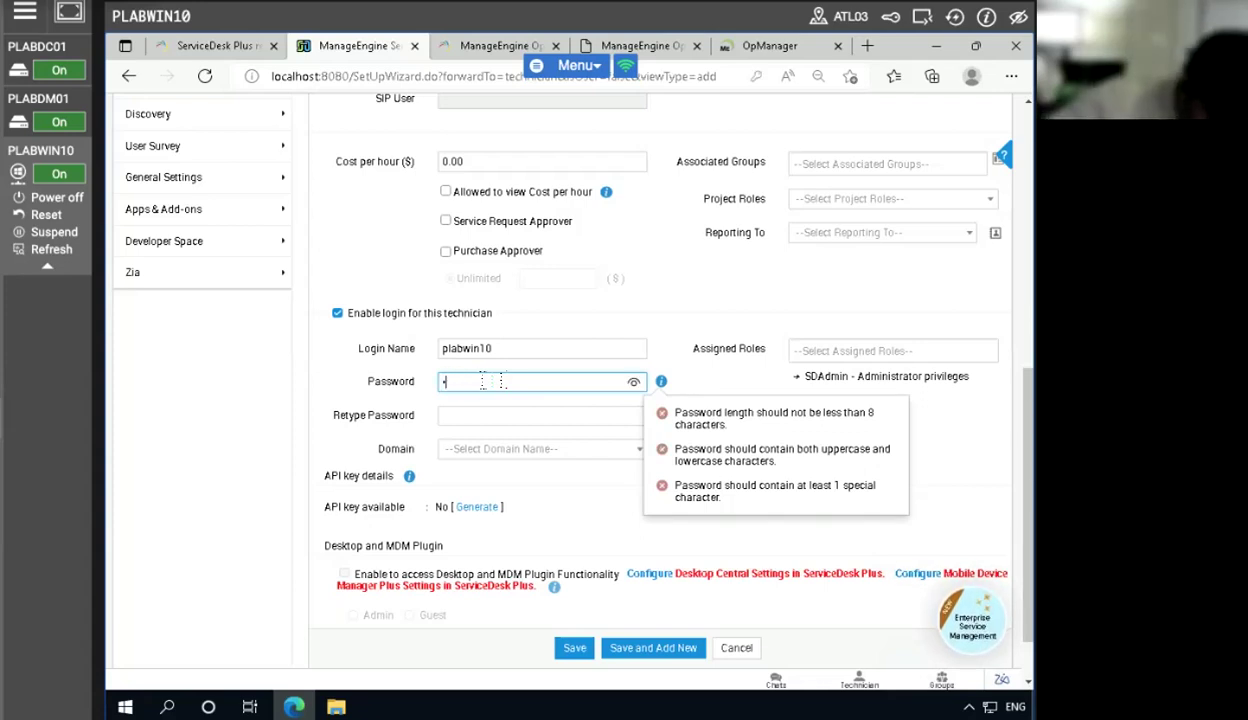
{"action": "type", "text": "•••"}
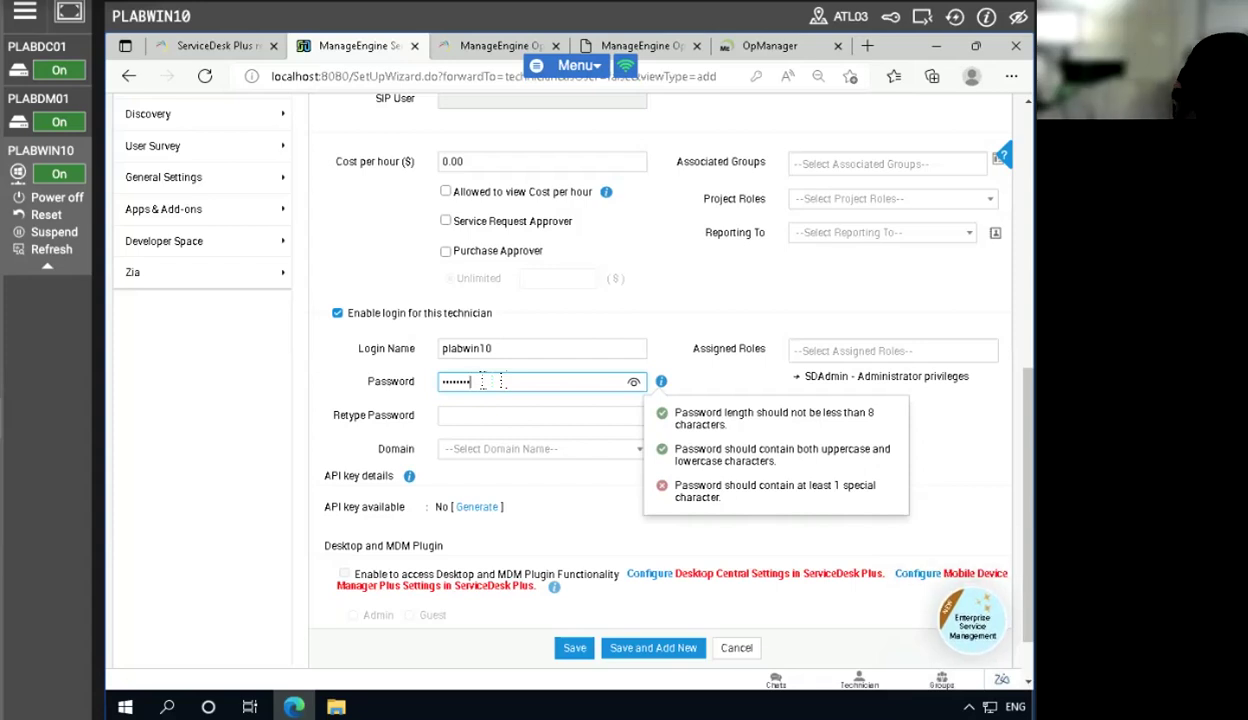
{"action": "type", "text": "•"}
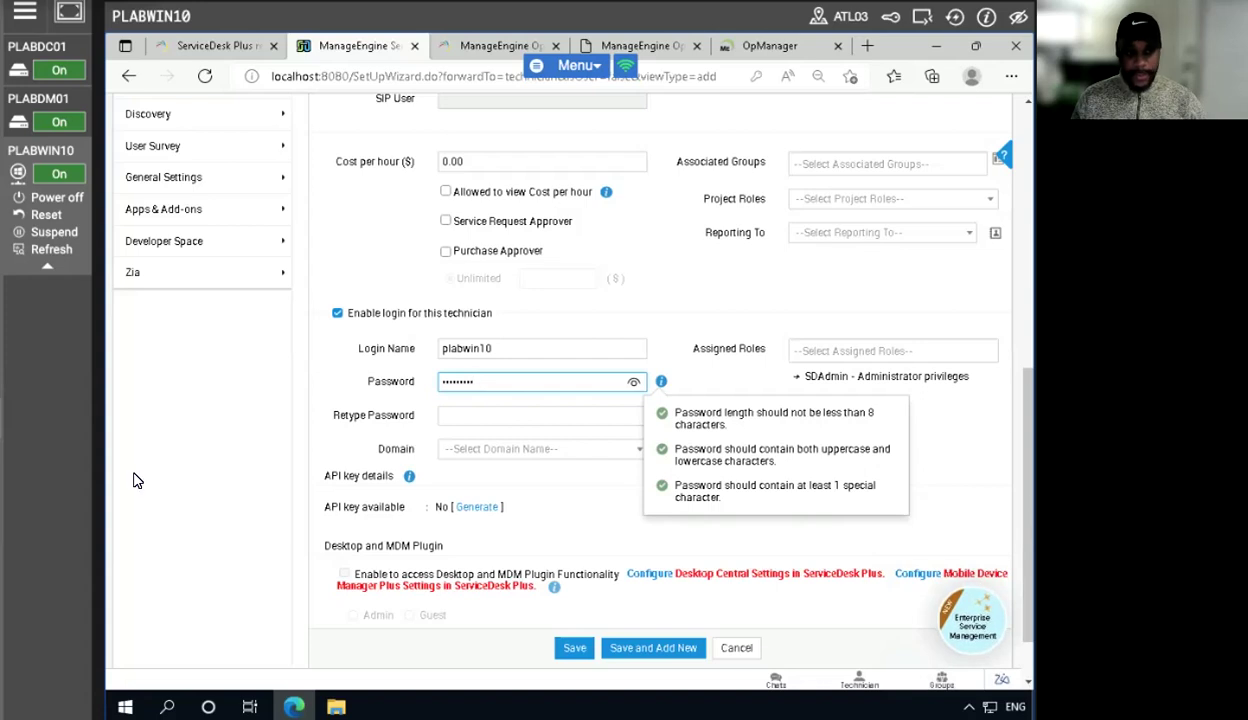
{"action": "left_click", "coordinate": [948, 419]}
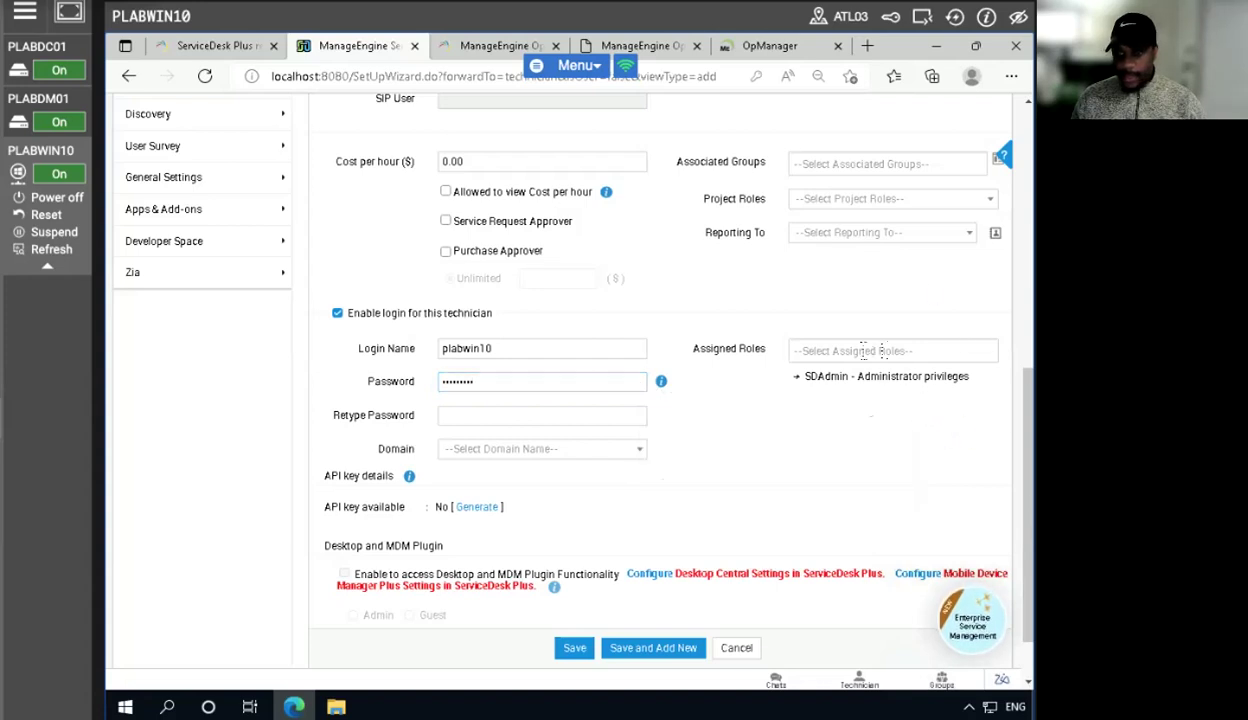
- Assign the SDAdmin role to the technician and open the API key generation dialog
{"action": "left_click", "coordinate": [842, 349]}
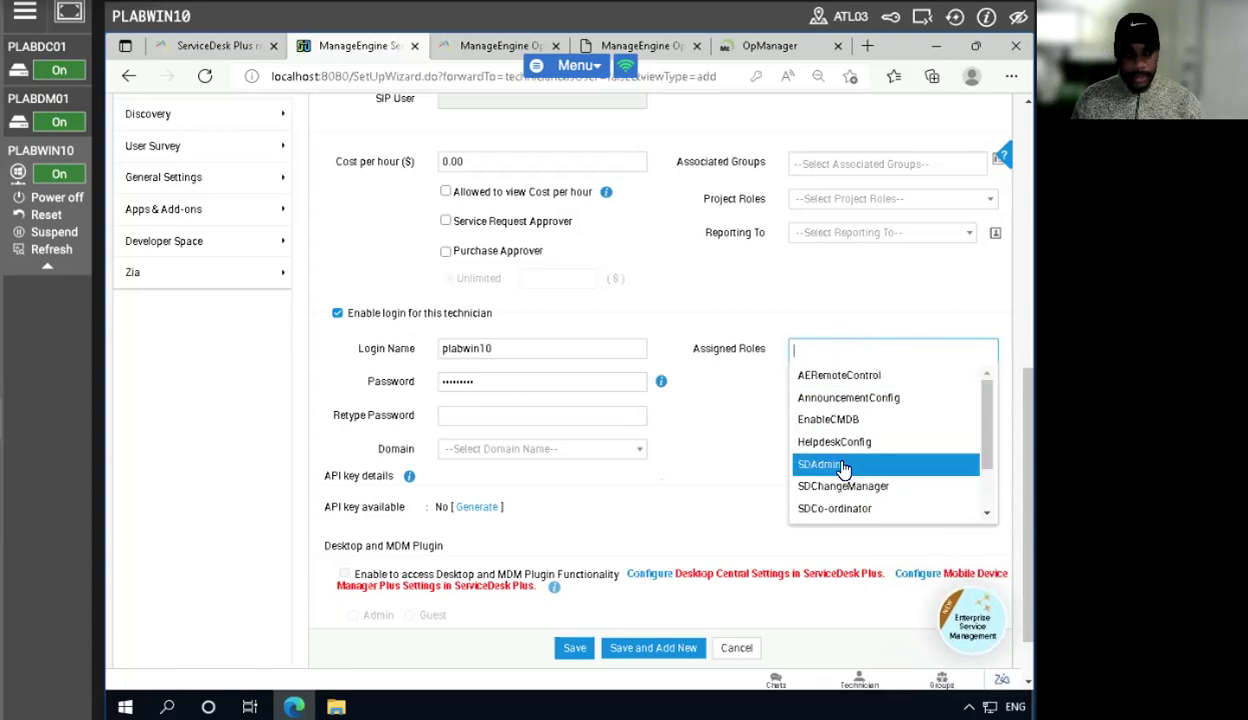
{"action": "left_click", "coordinate": [845, 467]}
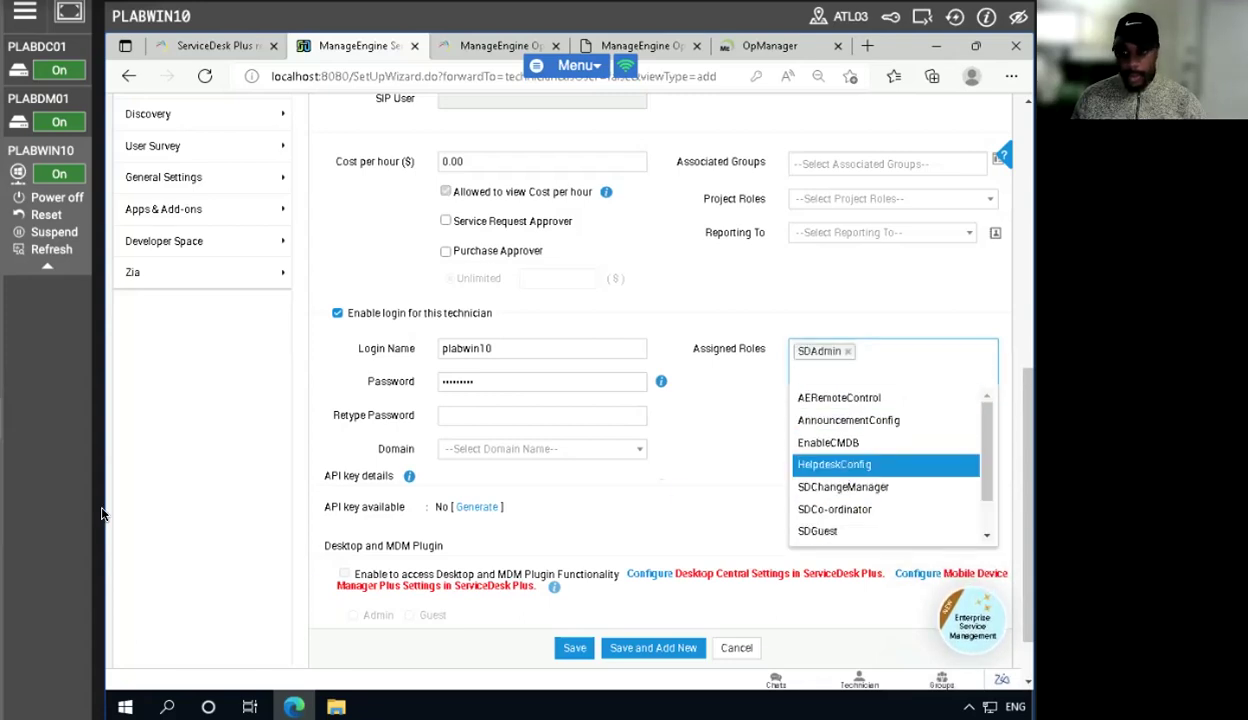
{"action": "left_click", "coordinate": [703, 403]}
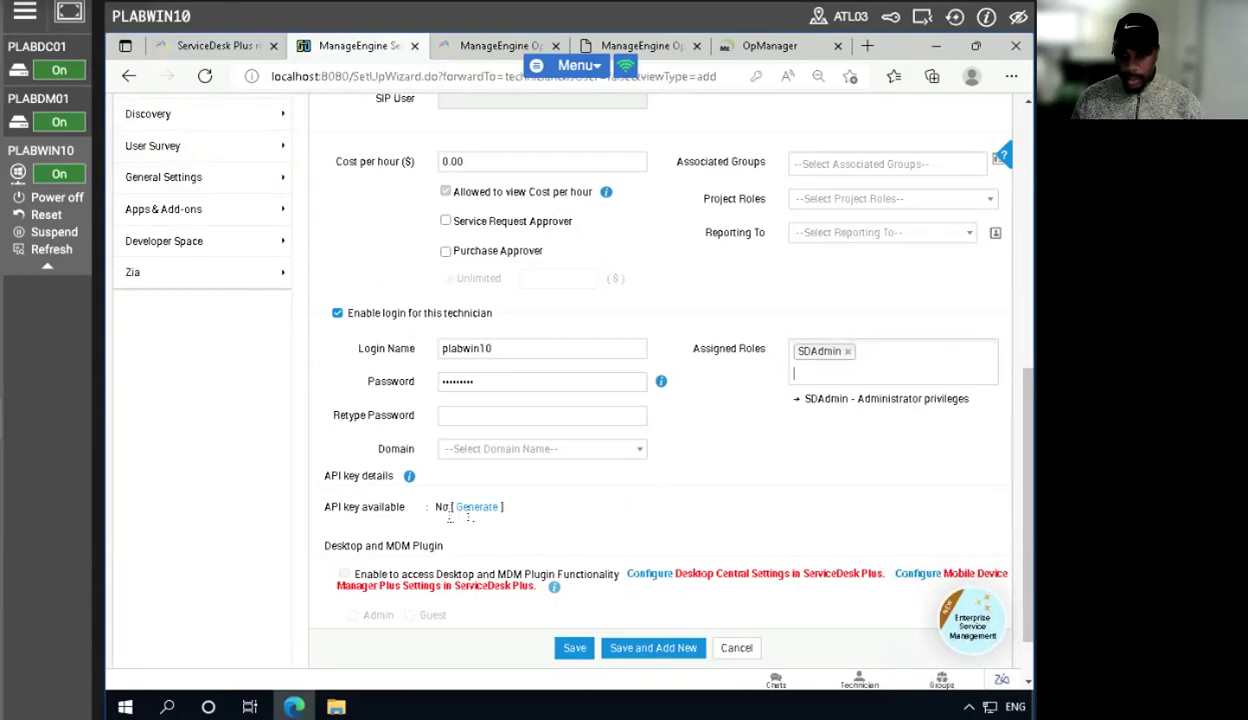
{"action": "left_click", "coordinate": [458, 507]}
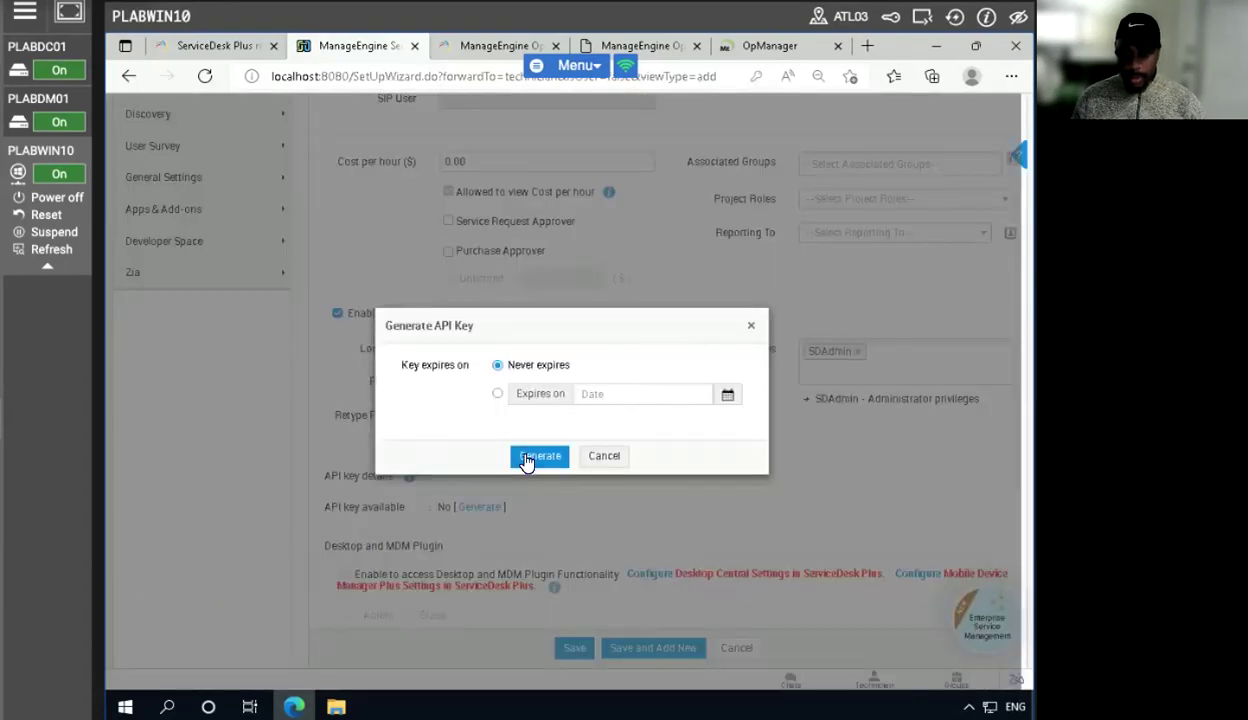
- Generate a never-expiring API key for the technician, copy it, and close the dialog
{"action": "left_click", "coordinate": [538, 457]}
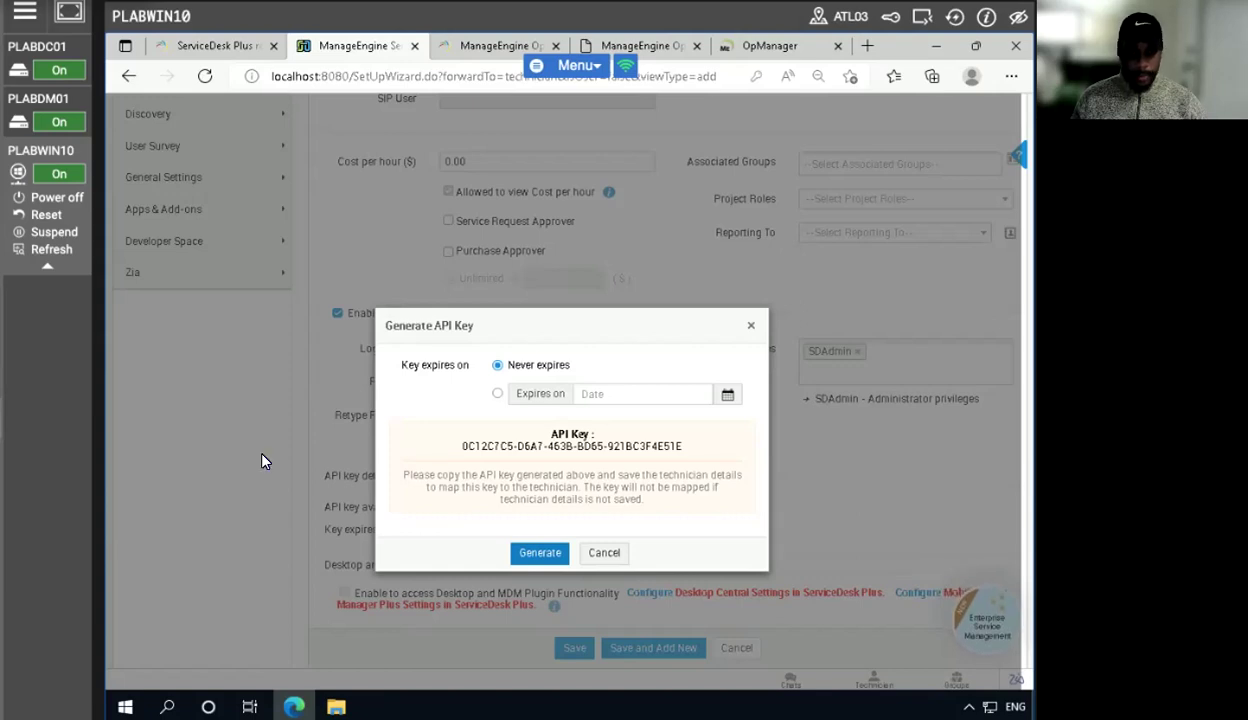
{"action": "triple_click", "coordinate": [553, 446]}
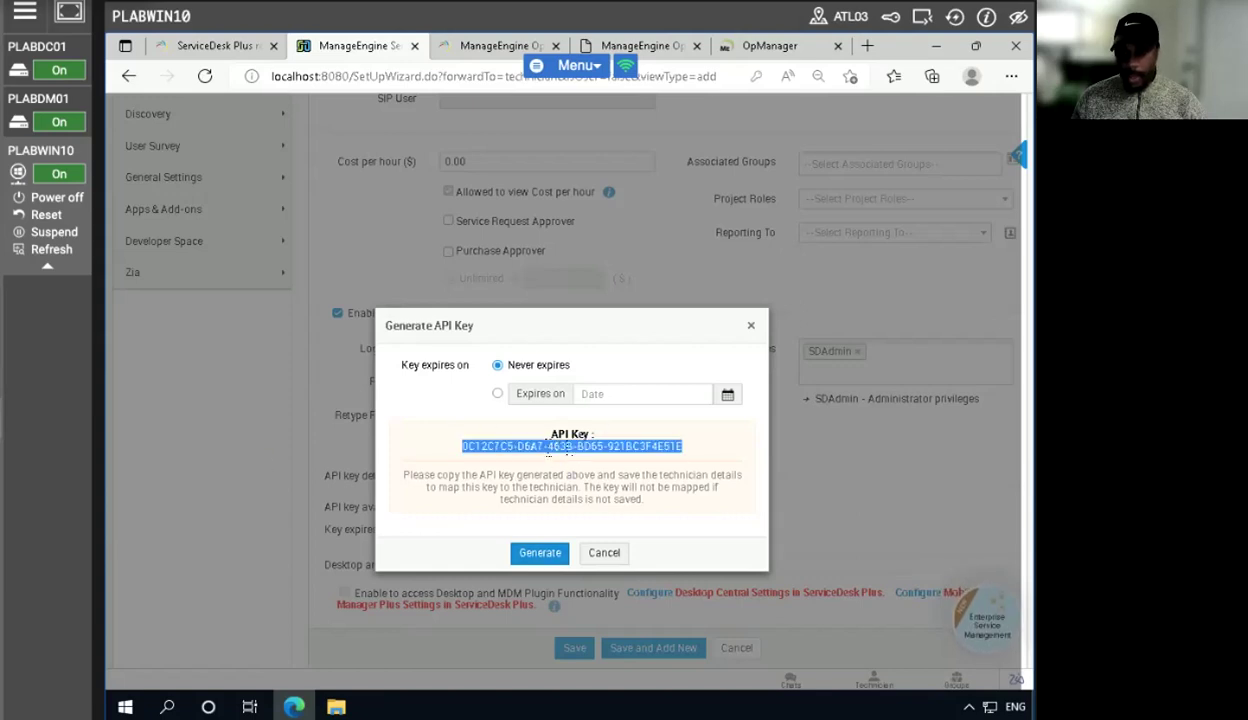
{"action": "triple_click", "coordinate": [553, 446]}
{"action": "right_click", "coordinate": [553, 446]}
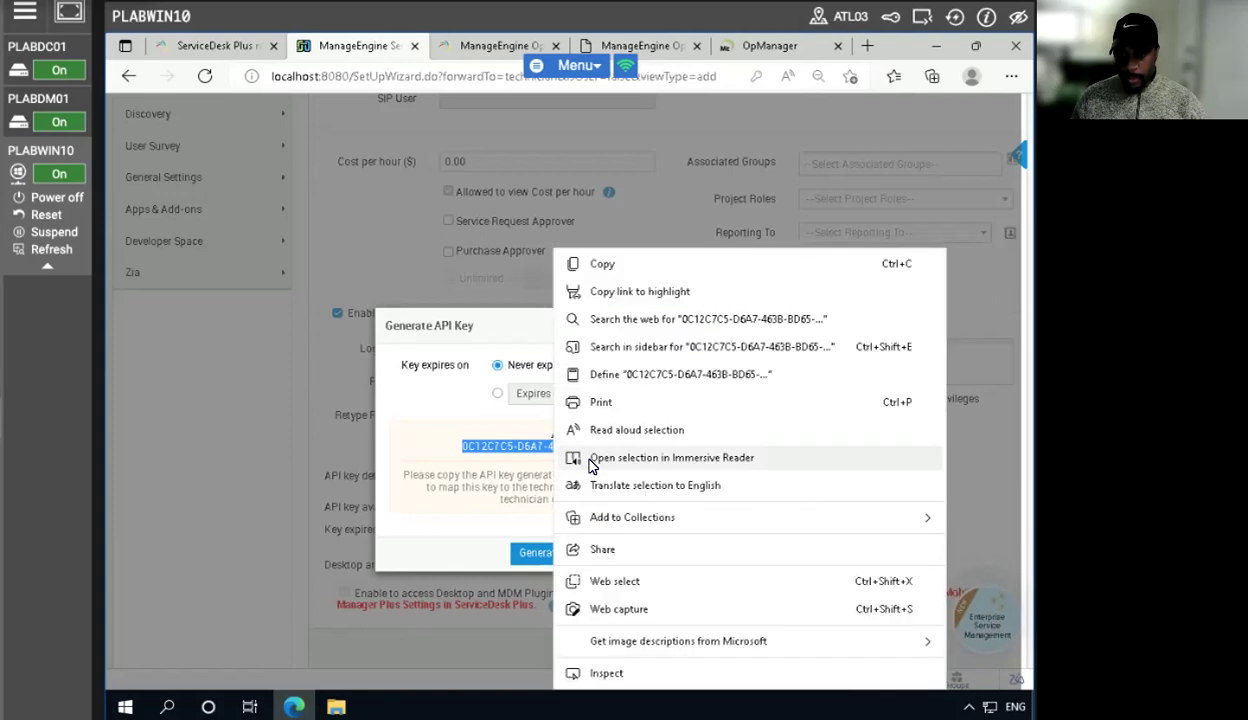
{"action": "left_click", "coordinate": [601, 266]}
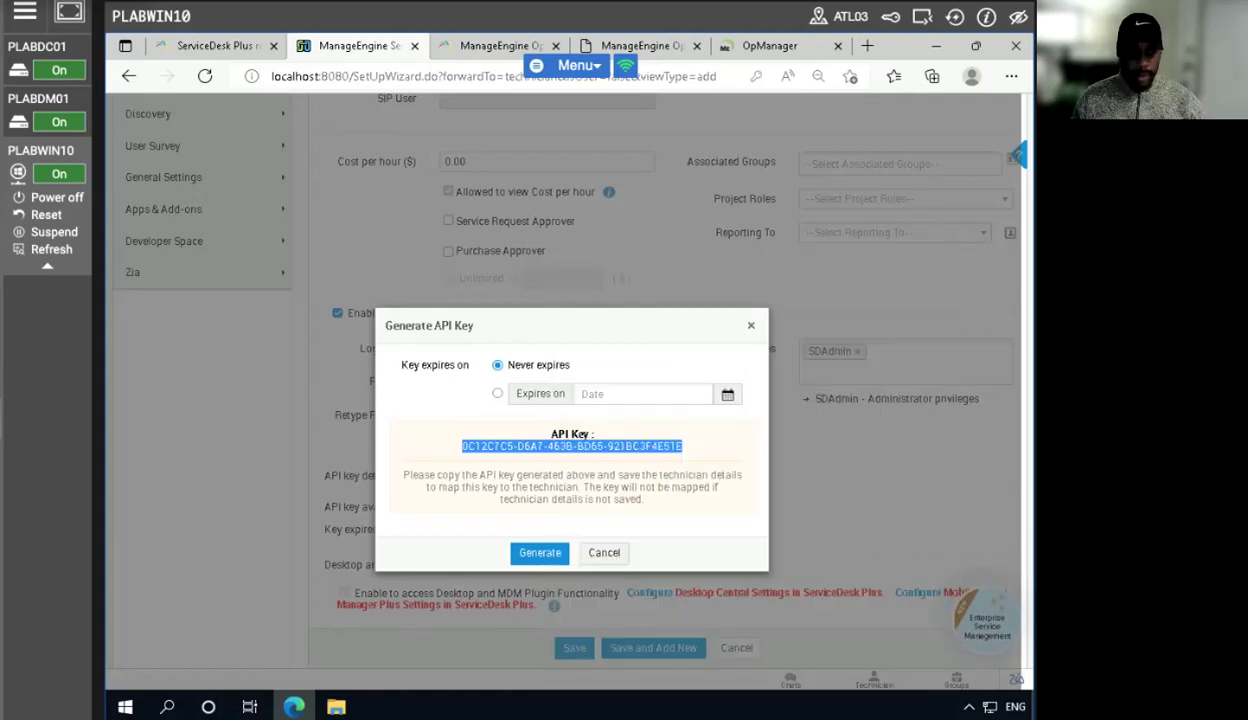
{"action": "left_click", "coordinate": [751, 325]}
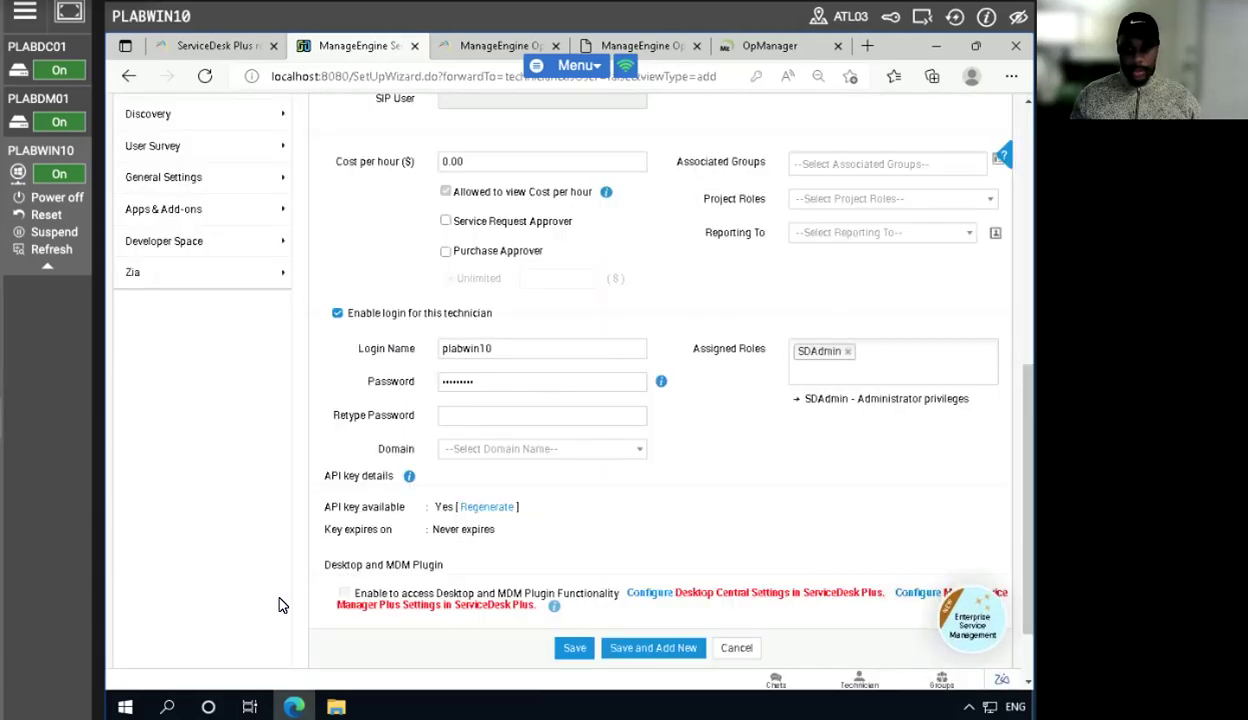
- Retype the technician's password in the confirmation field and save the new technician
{"action": "left_click", "coordinate": [572, 648]}
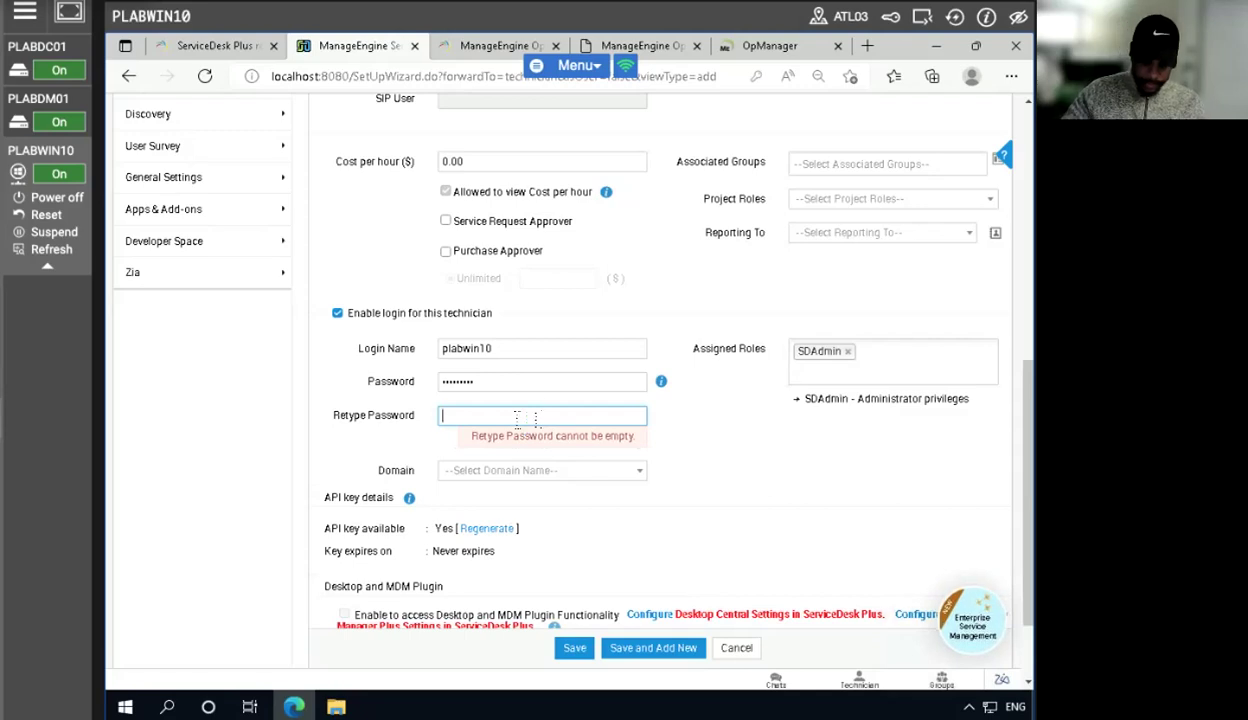
{"action": "type", "text": "•"}
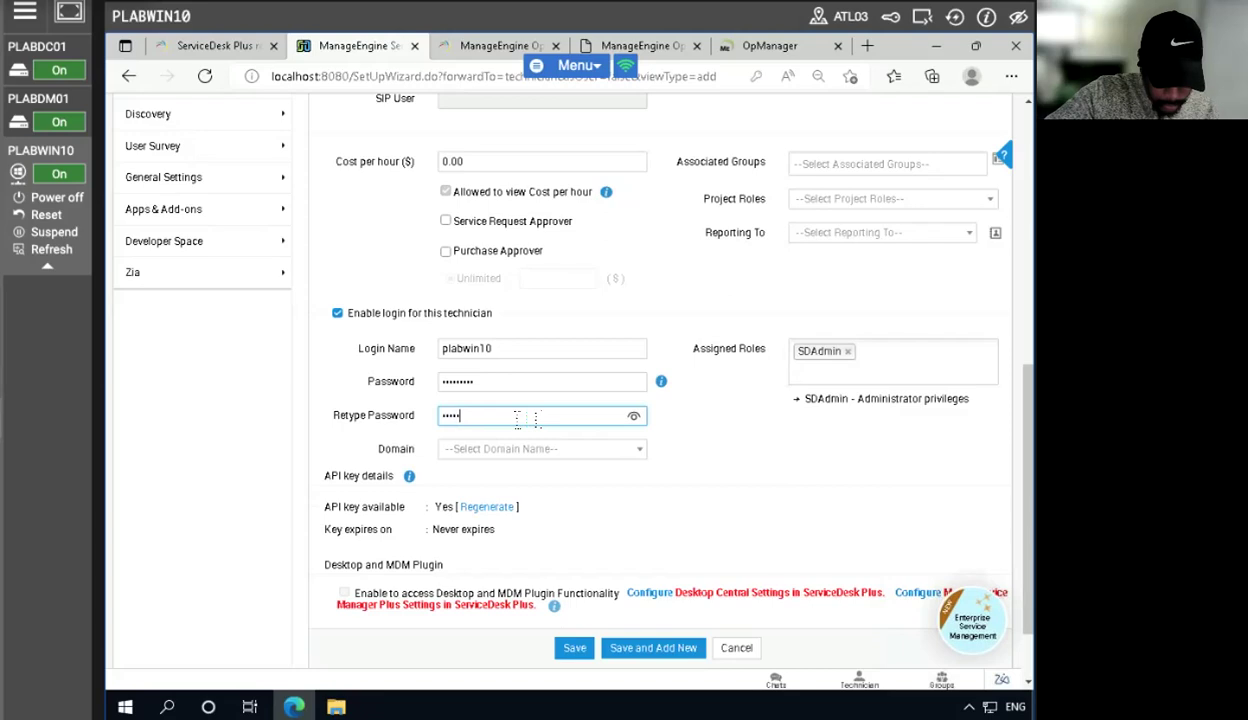
{"action": "type", "text": "•••••••"}
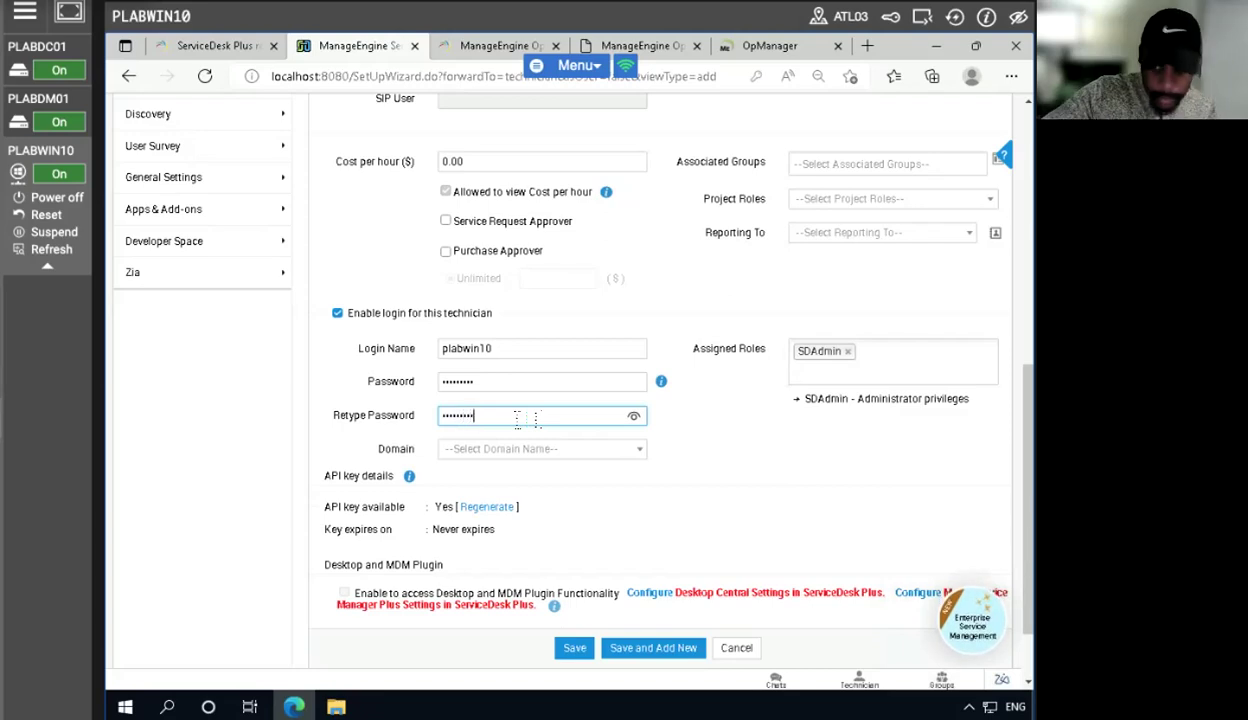
{"action": "left_click", "coordinate": [566, 649]}
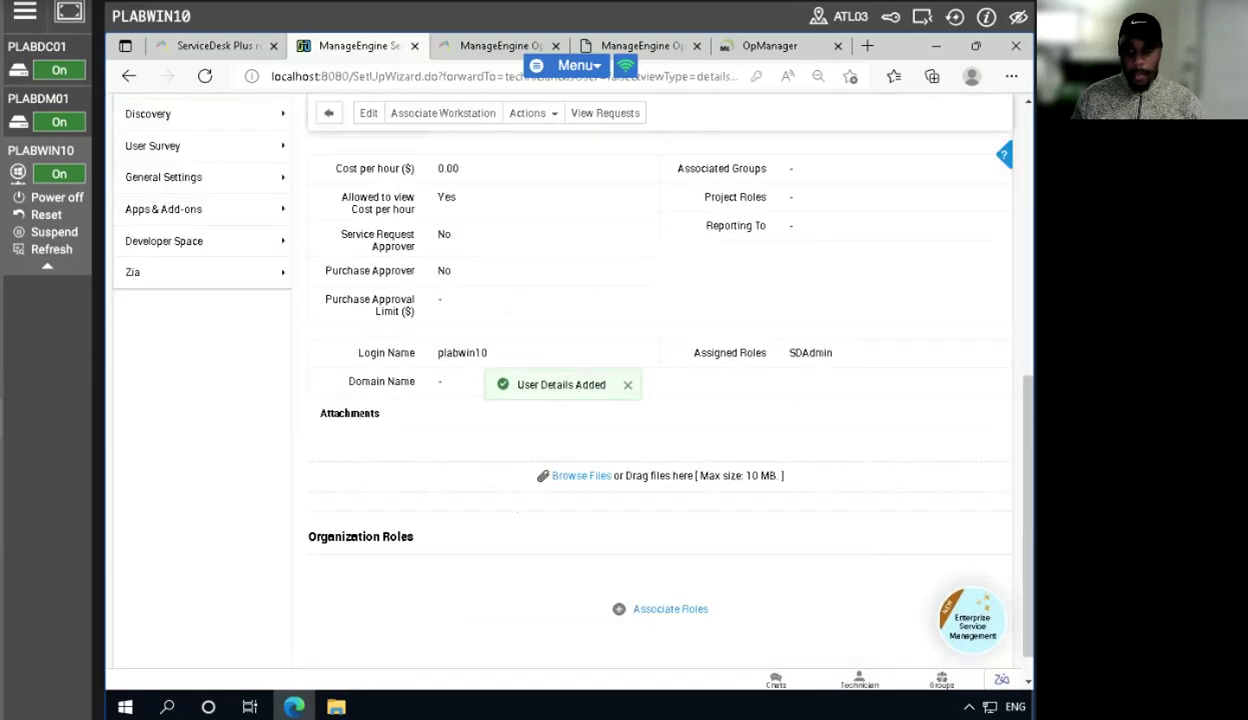
- Switch to the OpManager ServiceDesk Plus configuration and paste the copied API key into the Technician Key field
{"action": "left_click", "coordinate": [755, 46]}
{"action": "left_click", "coordinate": [379, 375]}
{"action": "right_click", "coordinate": [376, 374]}
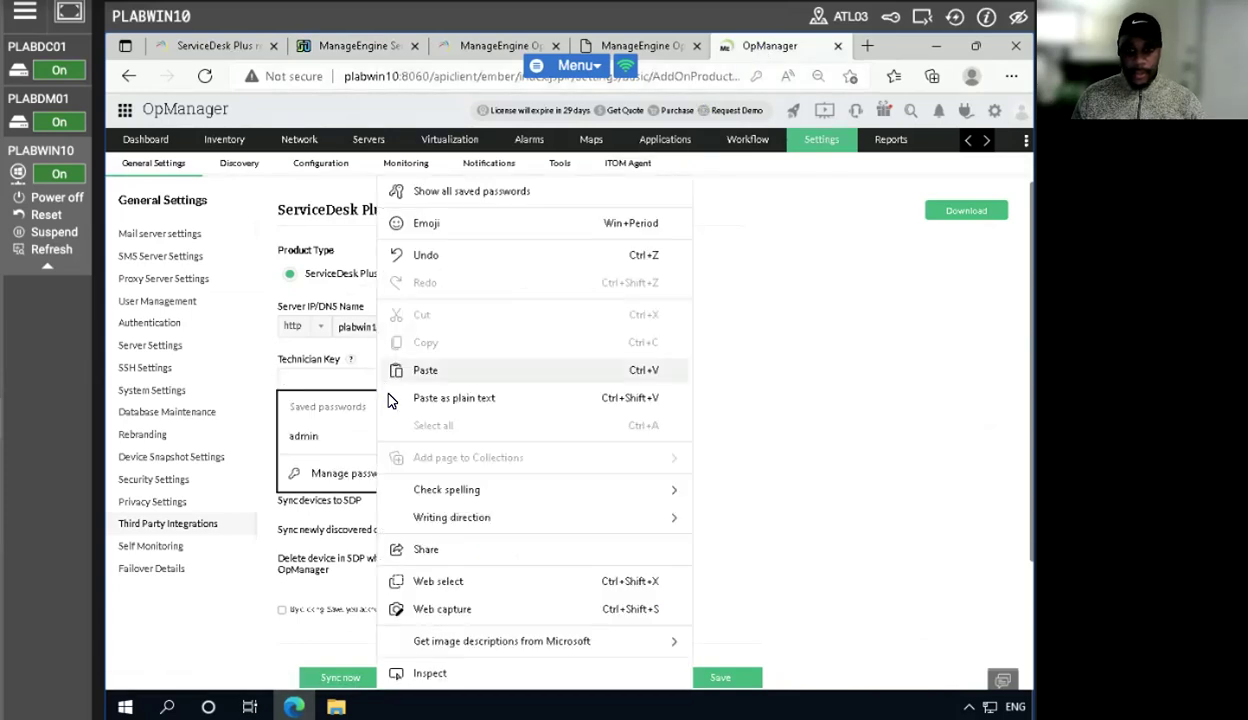
{"action": "left_click", "coordinate": [448, 372]}
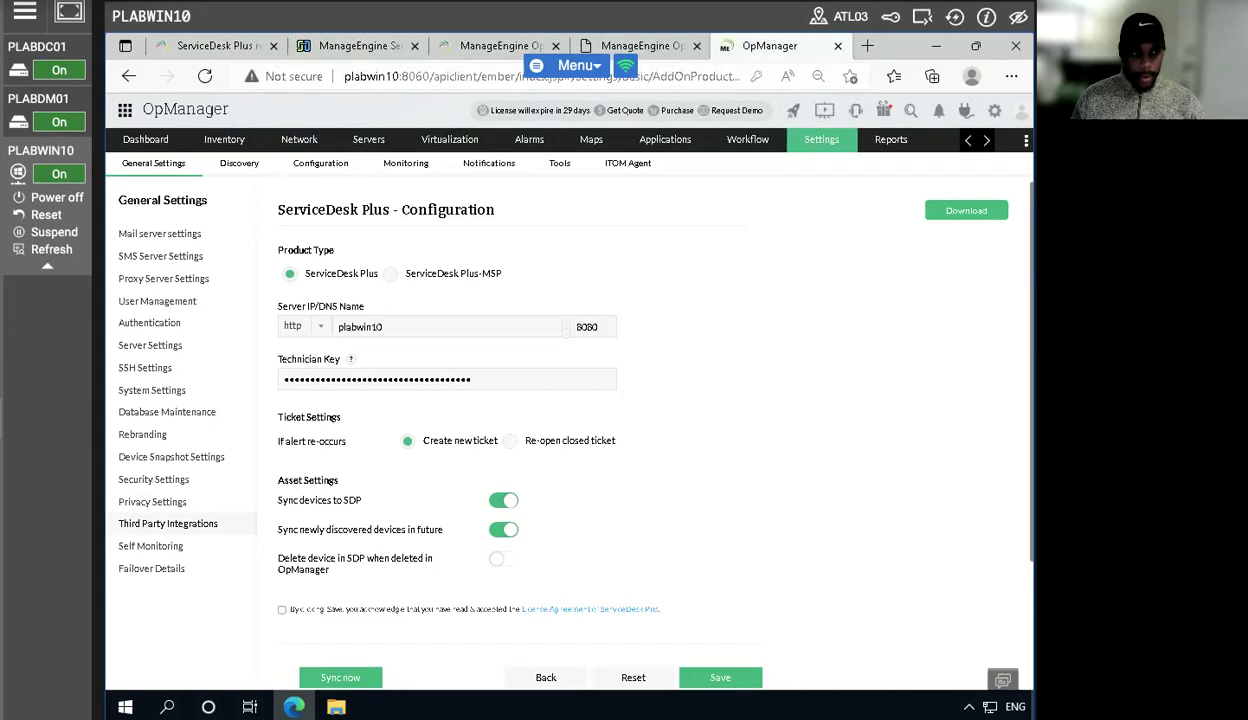
- Accept the licence agreement, then save the ServiceDesk Plus configuration and sync devices now
{"action": "scroll", "coordinate": [808, 556], "scroll_direction": "down", "scroll_amount": 2}
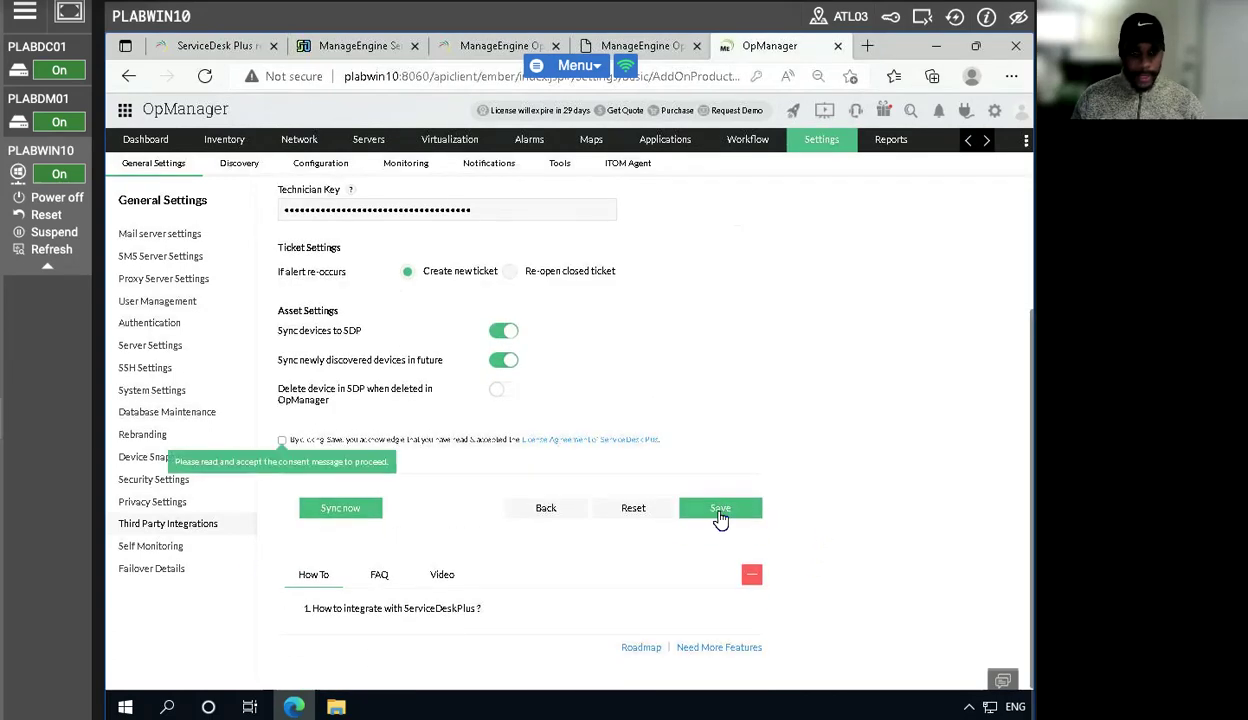
{"action": "left_click", "coordinate": [282, 440]}
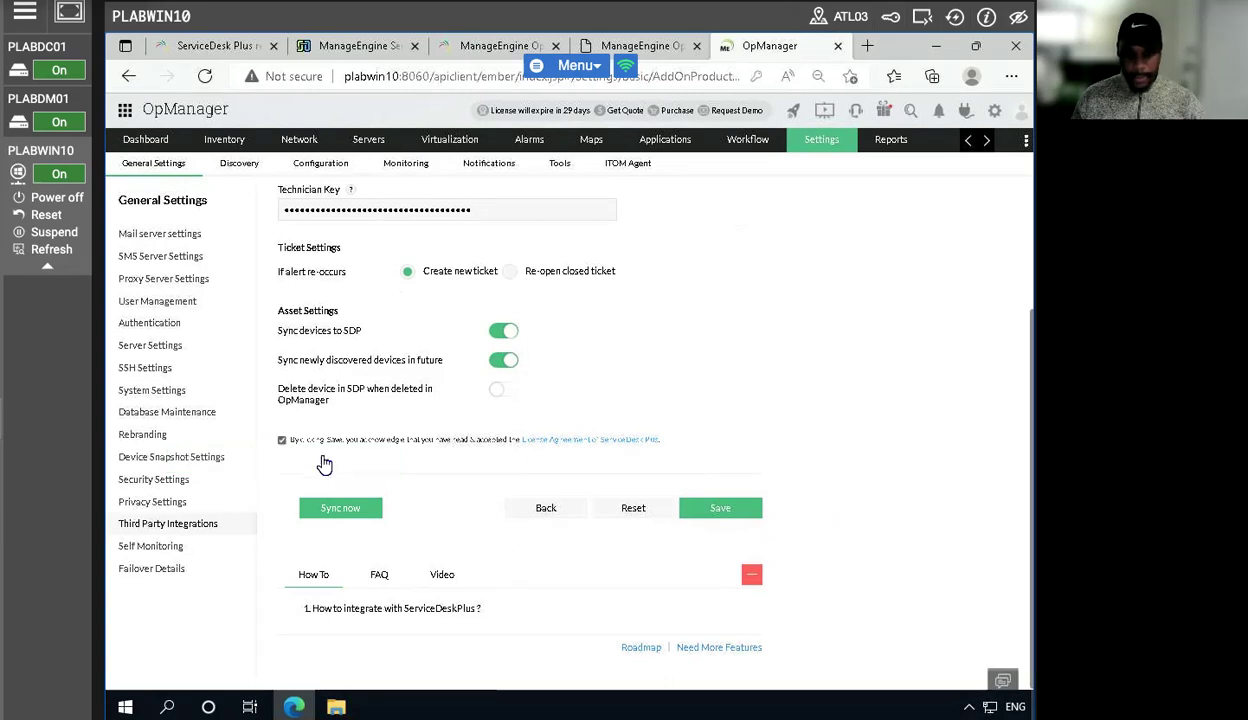
{"action": "left_click", "coordinate": [719, 506]}
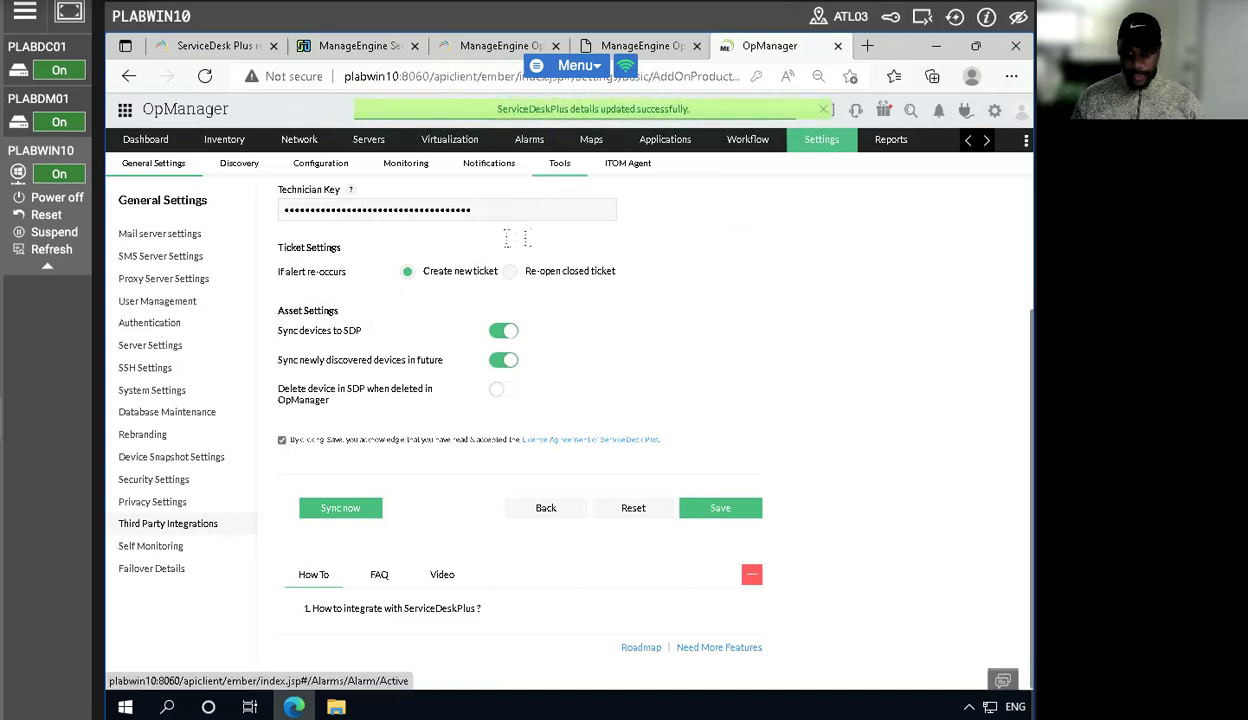
{"action": "left_click", "coordinate": [335, 510]}
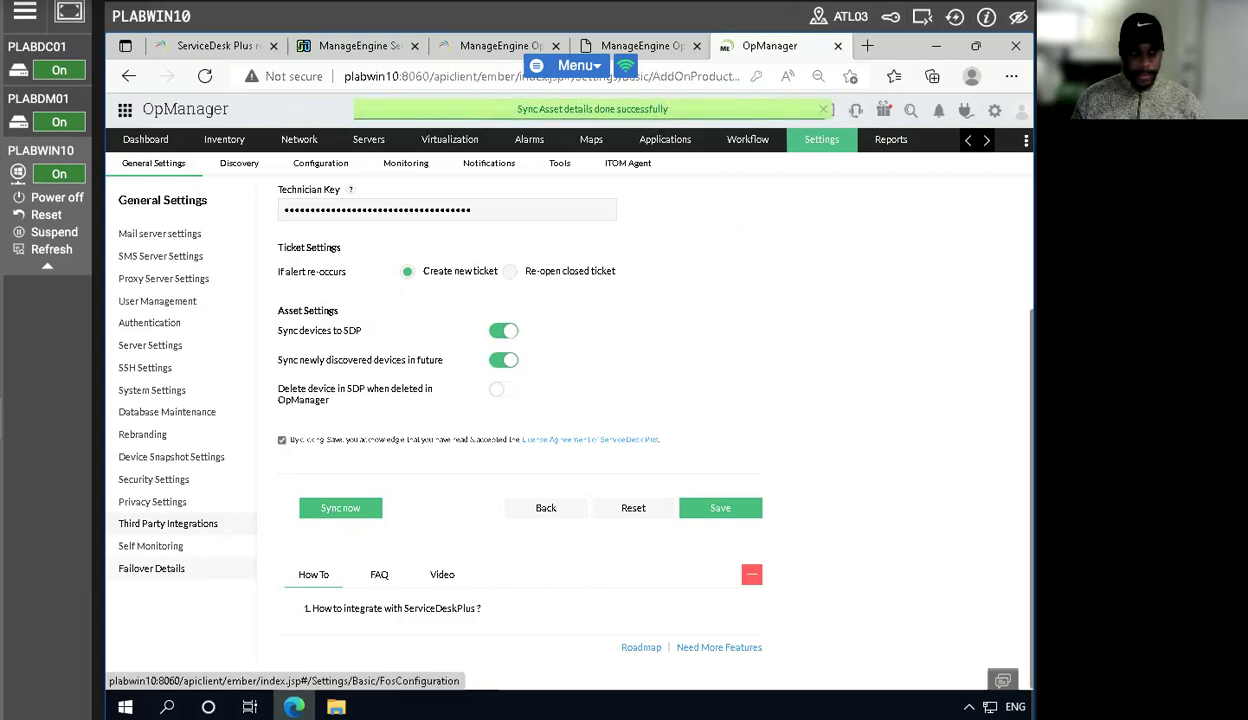
{"action": "left_click", "coordinate": [341, 511]}
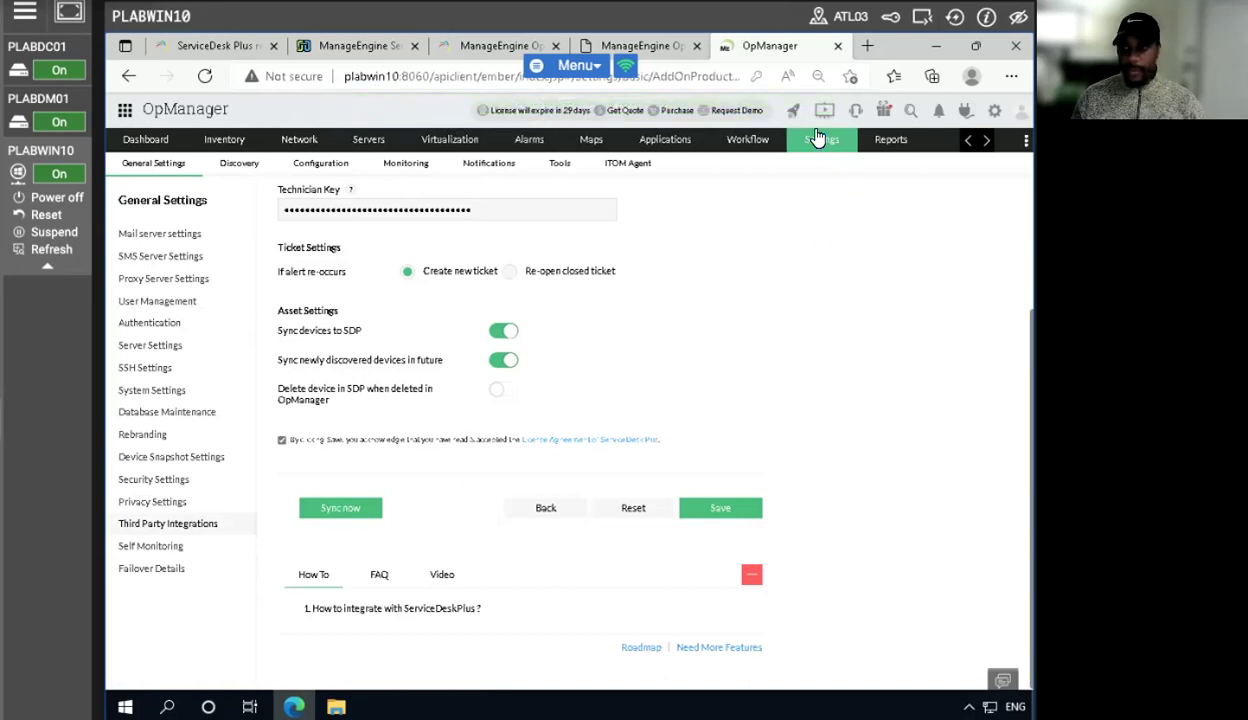
- Start adding a new Log a Ticket notification profile, declining the browser's offer to save the password
{"action": "mouse_move", "coordinate": [816, 143]}
{"action": "mouse_move", "coordinate": [773, 268]}
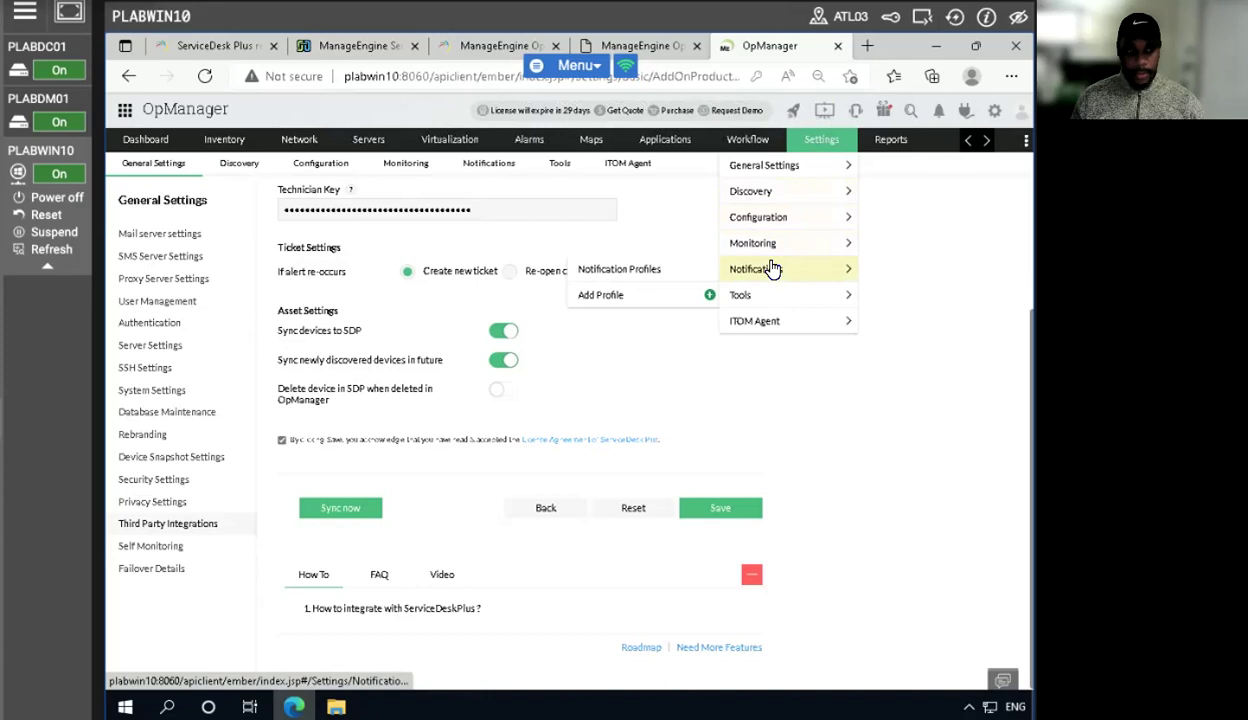
{"action": "left_click", "coordinate": [652, 270]}
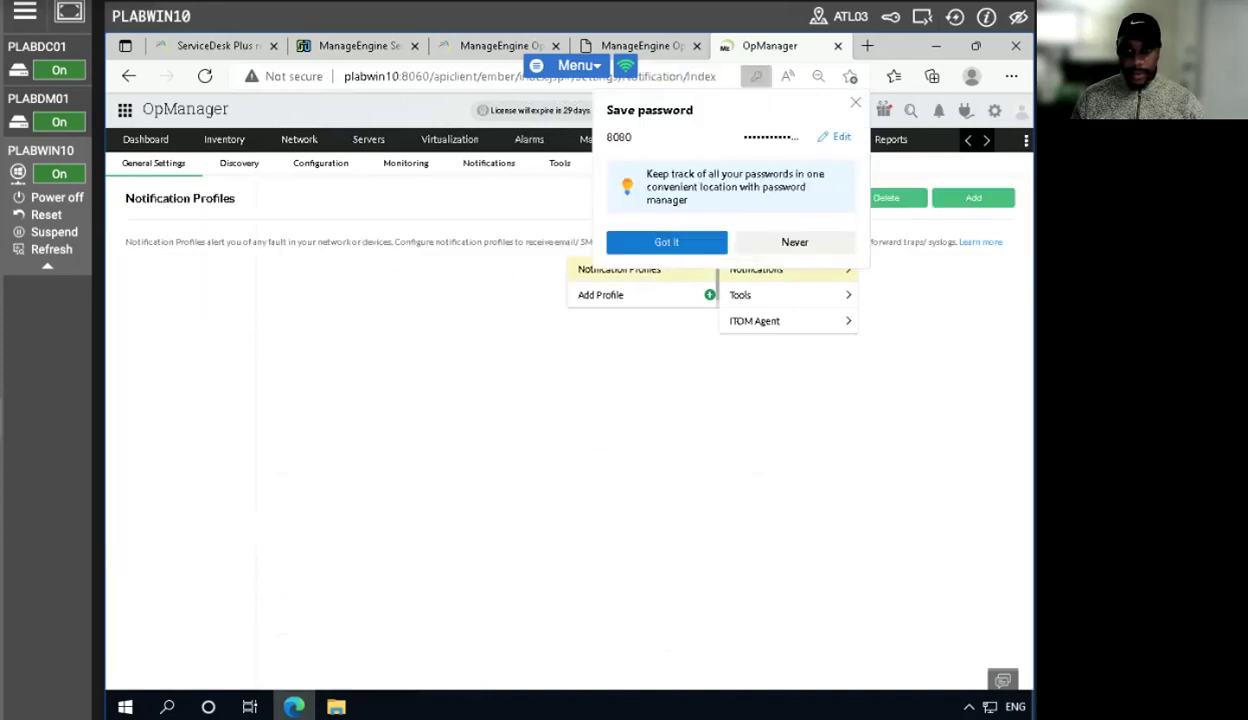
{"action": "left_click", "coordinate": [792, 242]}
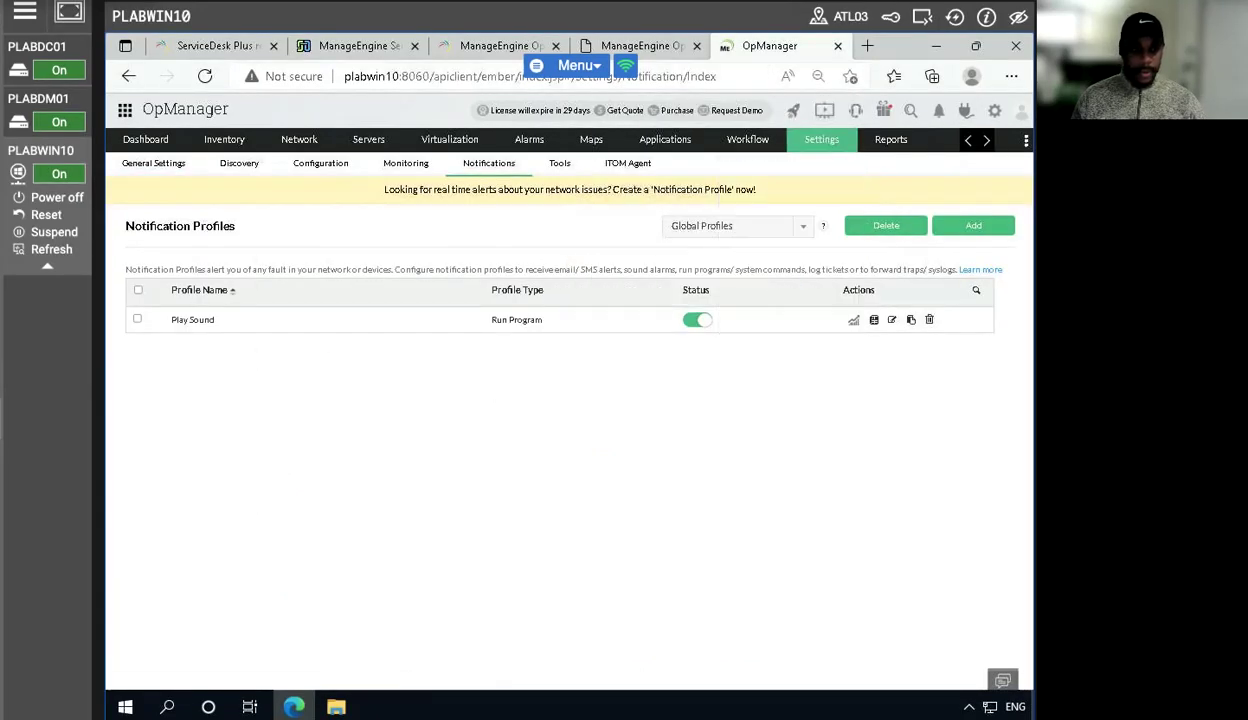
{"action": "left_click", "coordinate": [948, 225]}
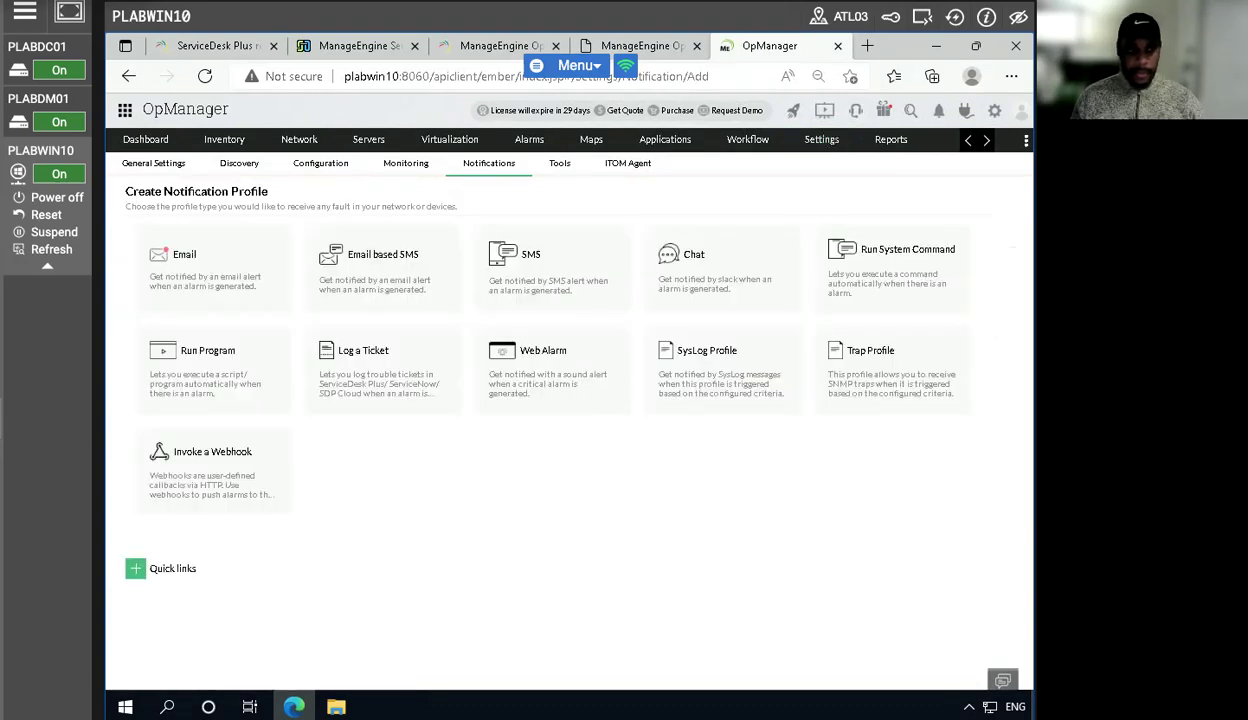
{"action": "left_click", "coordinate": [378, 381]}
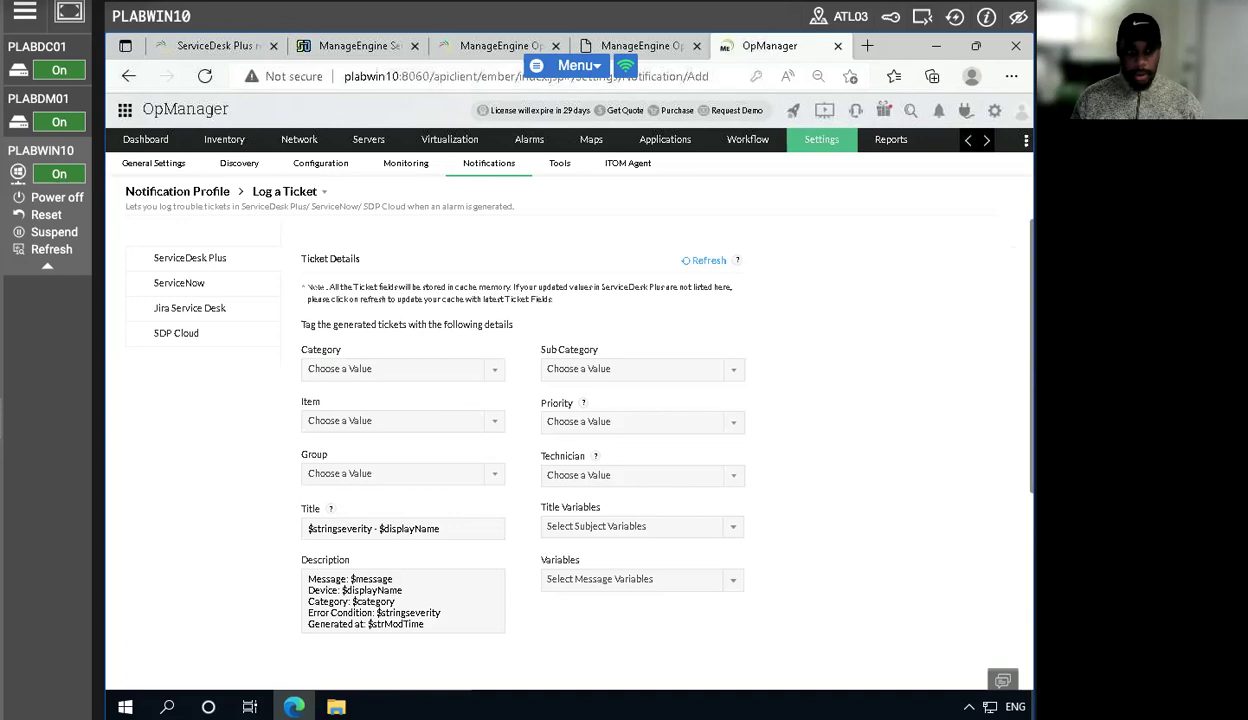
- Set the ticket category to General and continue to the criteria page
{"action": "left_click", "coordinate": [478, 368]}
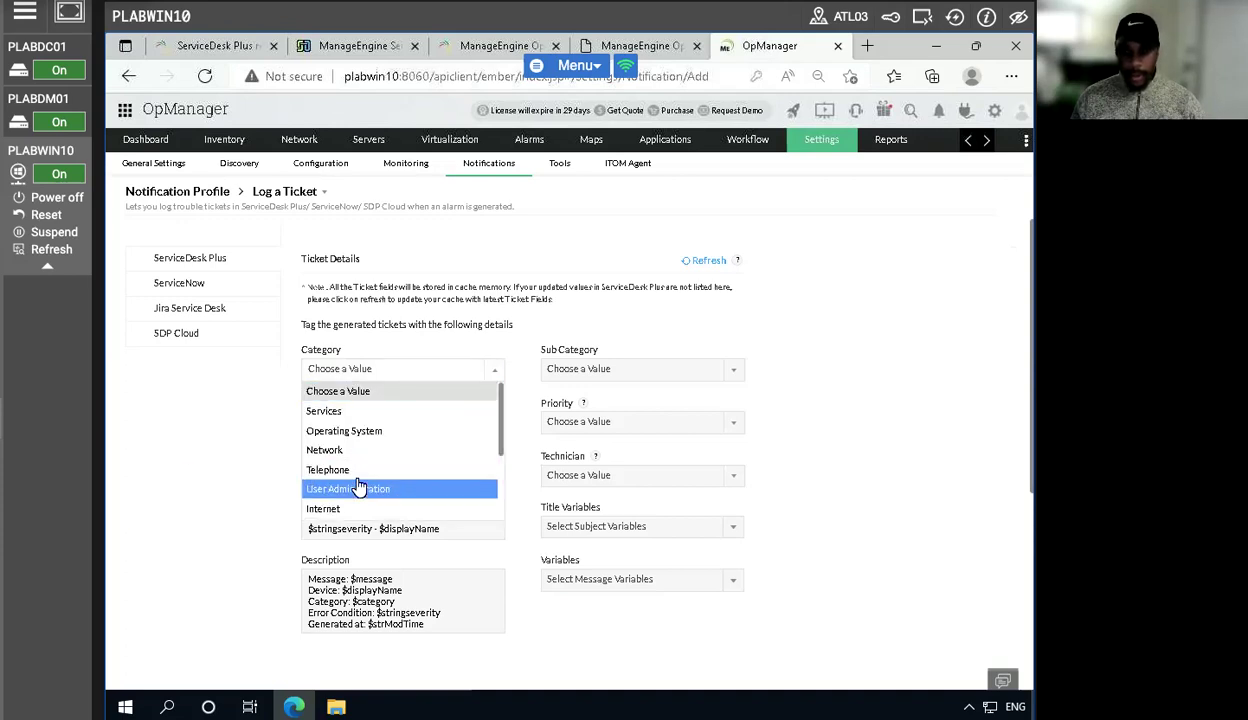
{"action": "scroll", "coordinate": [357, 485], "scroll_direction": "down", "scroll_amount": 1}
{"action": "scroll", "coordinate": [370, 478], "scroll_direction": "down", "scroll_amount": 1}
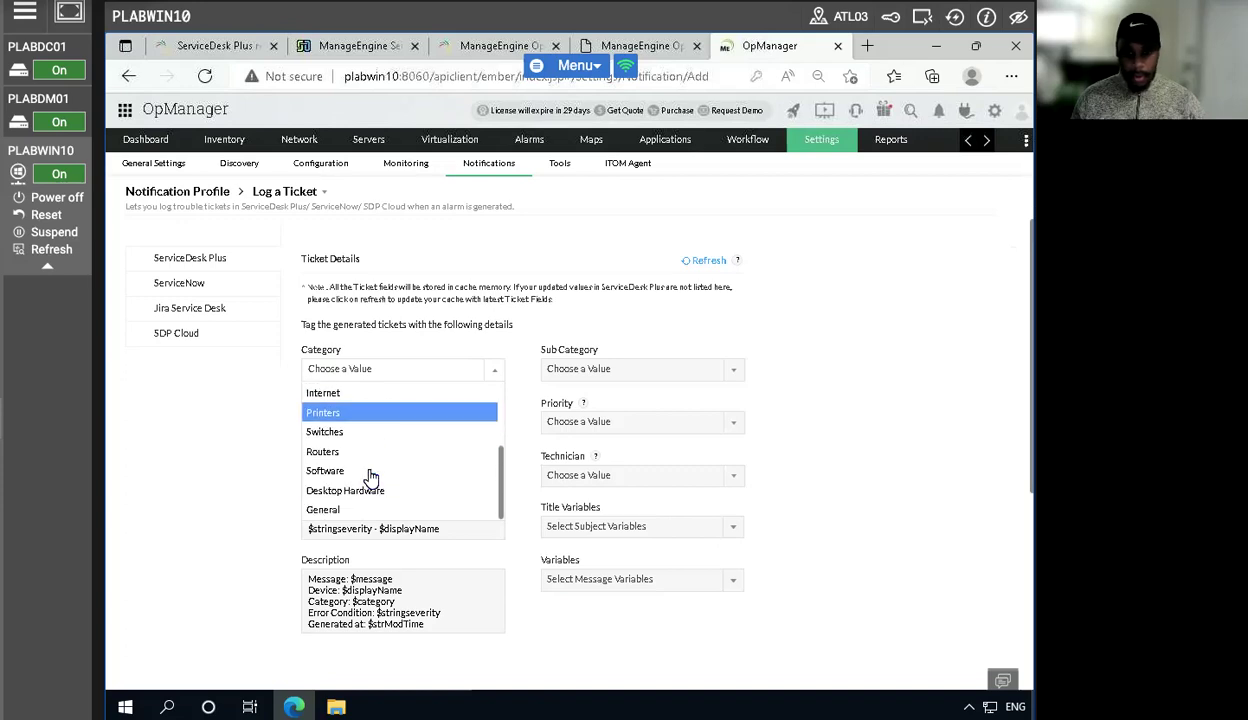
{"action": "left_click", "coordinate": [337, 512]}
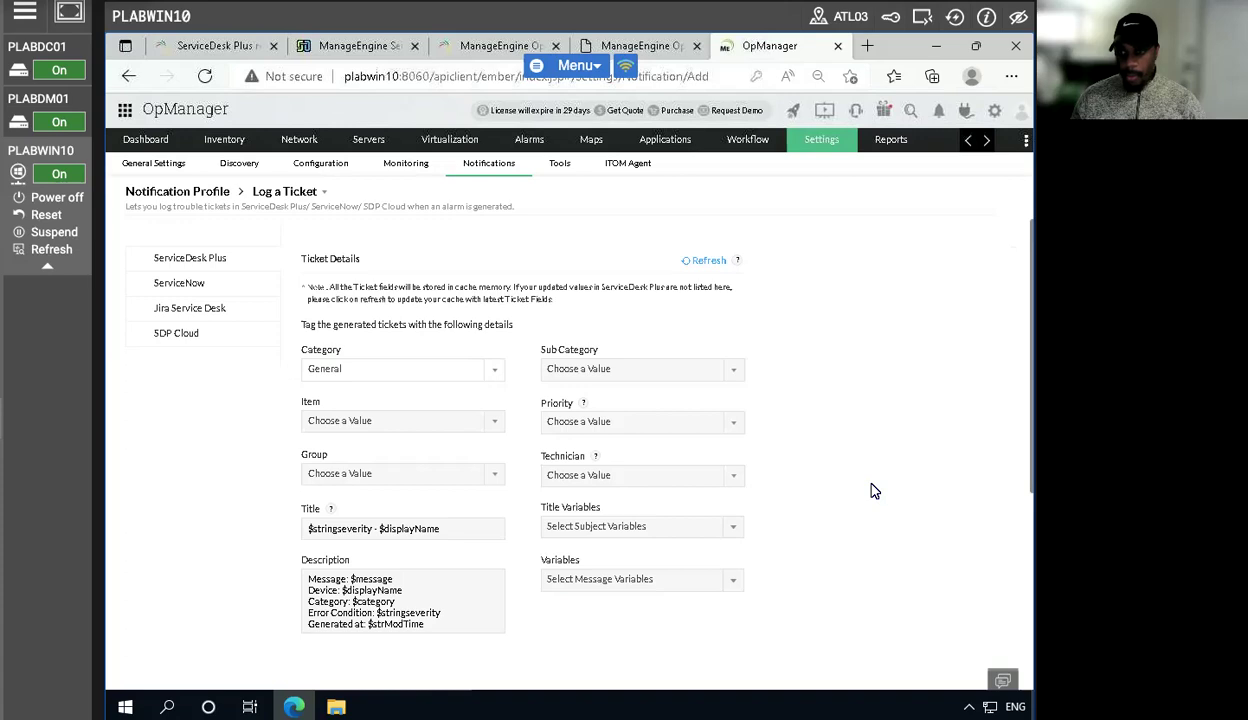
{"action": "scroll", "coordinate": [870, 490], "scroll_direction": "down", "scroll_amount": 5}
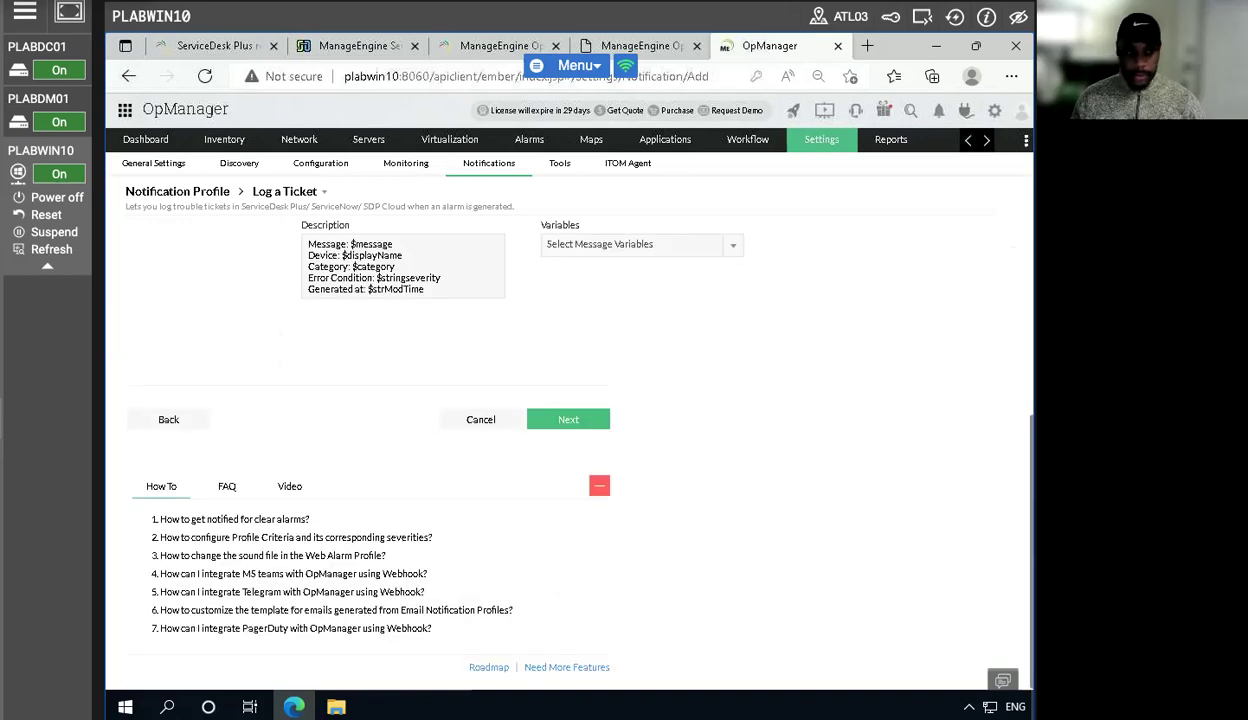
{"action": "left_click", "coordinate": [568, 420]}
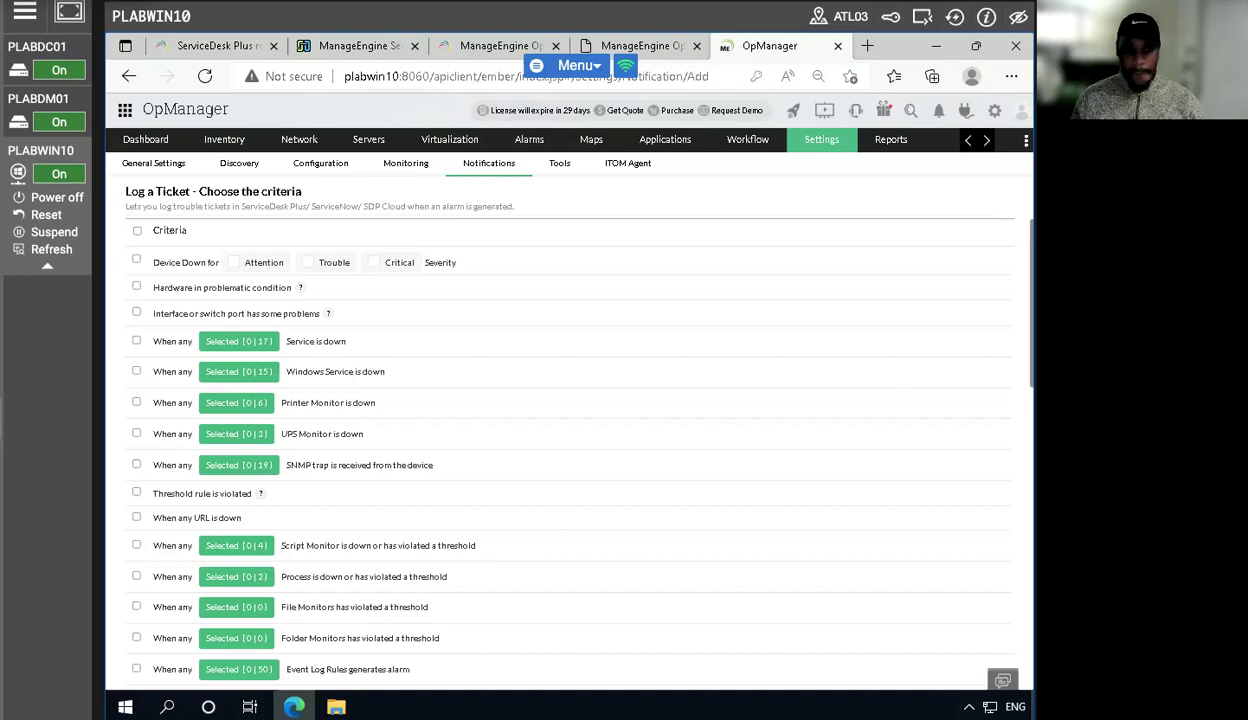
- Select the Device Down criterion for Attention, Trouble and Critical severities and continue
{"action": "left_click", "coordinate": [234, 266]}
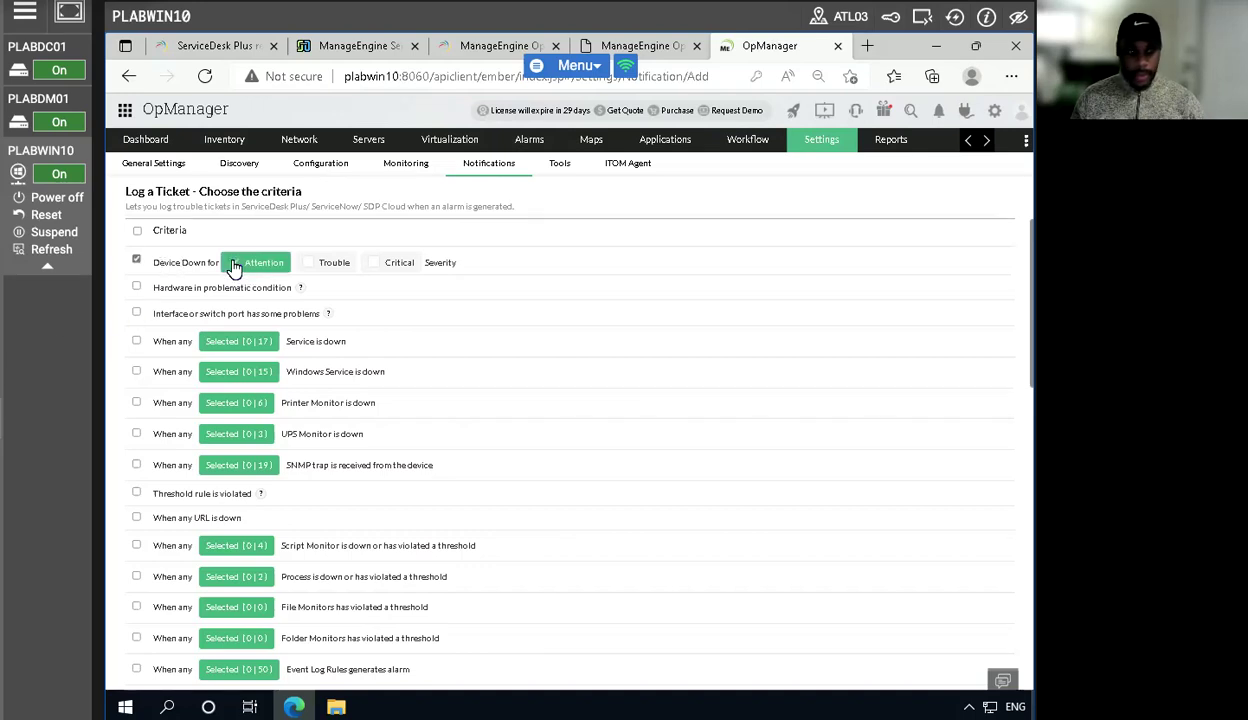
{"action": "left_click", "coordinate": [332, 265]}
{"action": "left_click", "coordinate": [378, 266]}
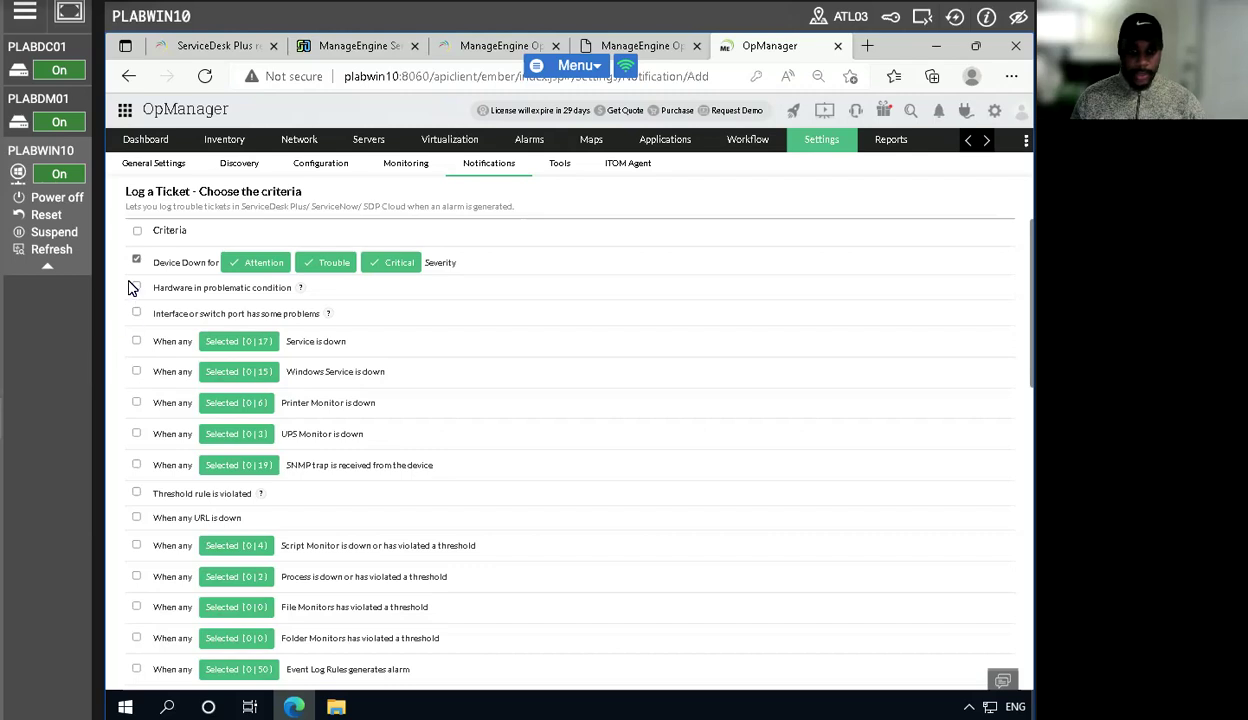
{"action": "scroll", "coordinate": [777, 420], "scroll_direction": "down", "scroll_amount": 10}
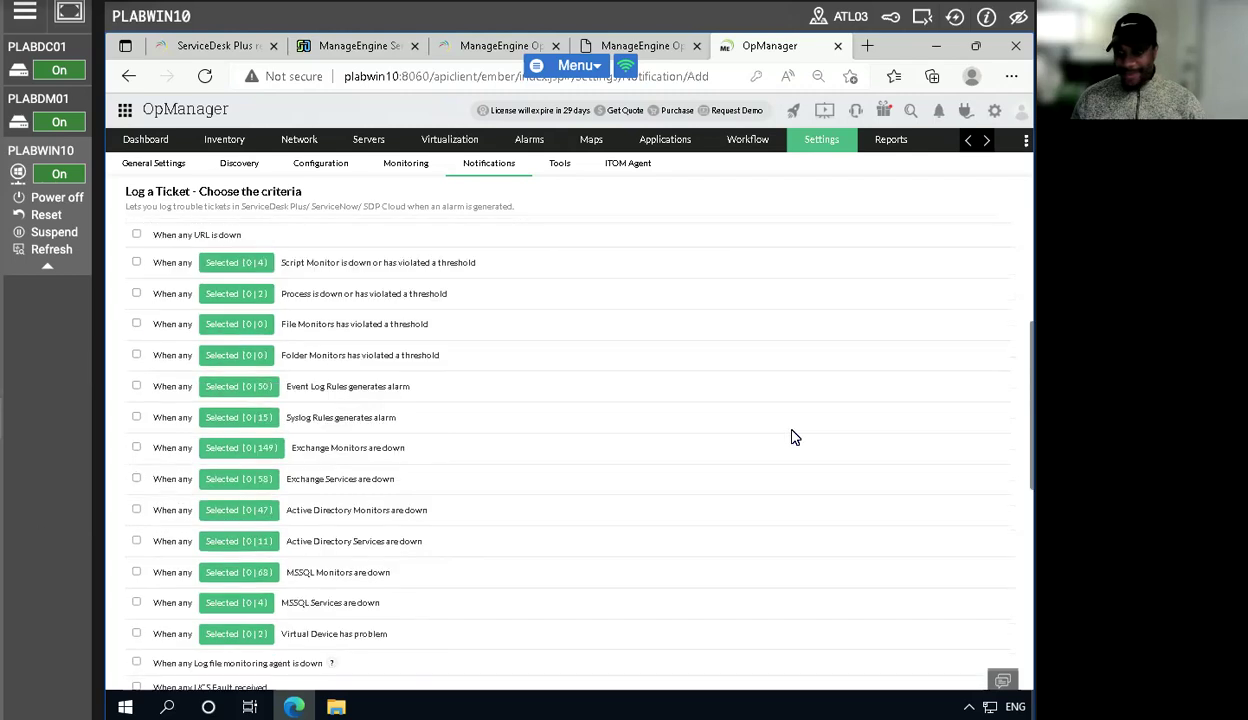
{"action": "scroll", "coordinate": [566, 681], "scroll_direction": "down", "scroll_amount": 3}
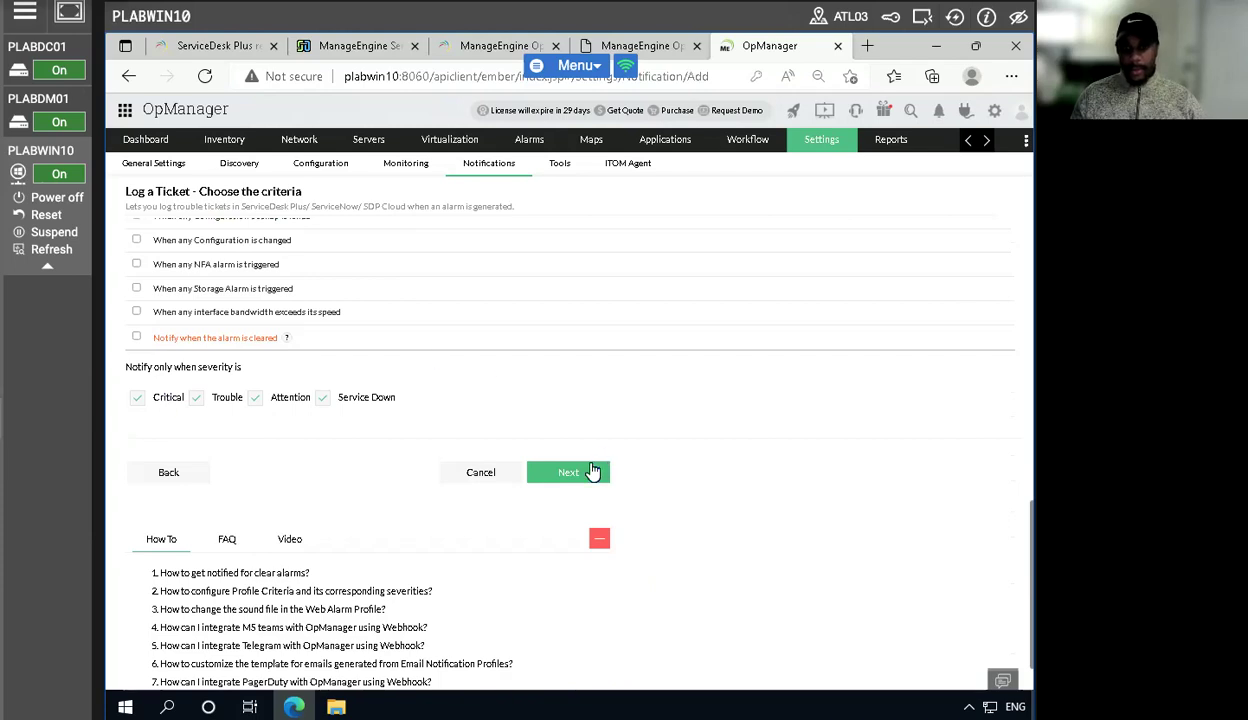
{"action": "left_click", "coordinate": [552, 472]}
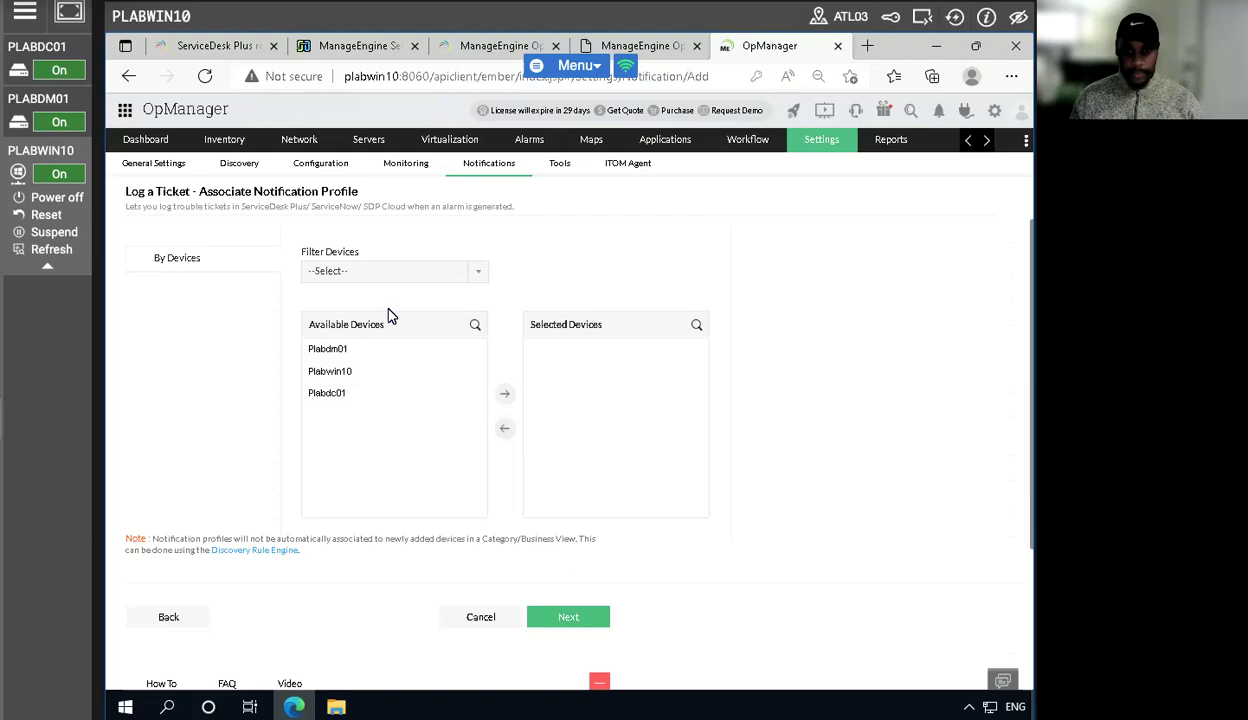
- Associate devices Plabdc01 and Plabdm01 with the profile and continue to the time window settings
{"action": "left_click", "coordinate": [348, 394]}
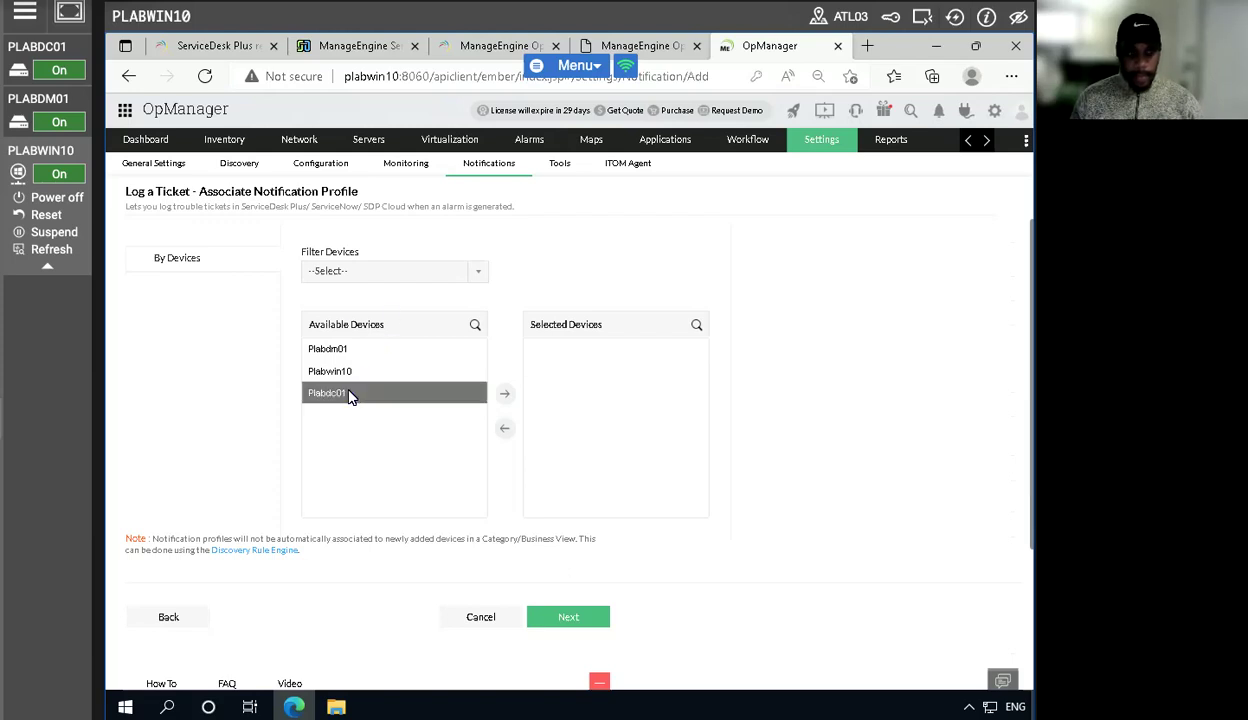
{"action": "left_click", "coordinate": [506, 396]}
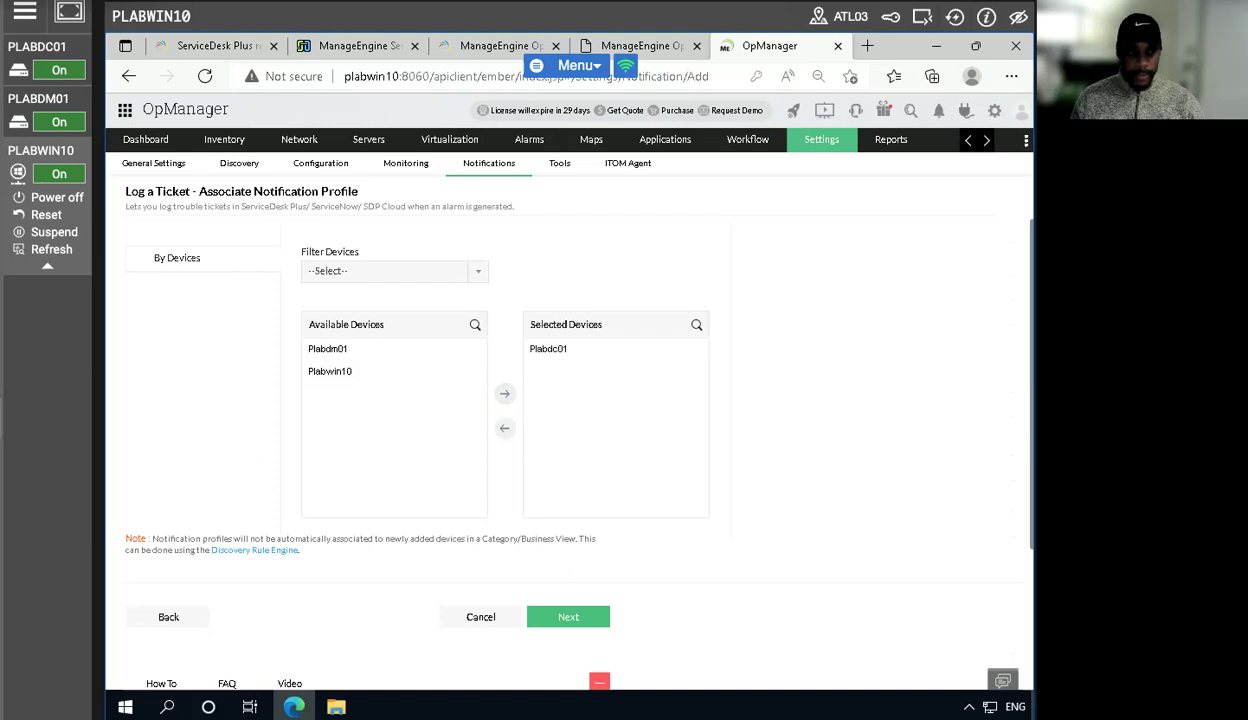
{"action": "left_click", "coordinate": [361, 355]}
{"action": "left_click", "coordinate": [504, 394]}
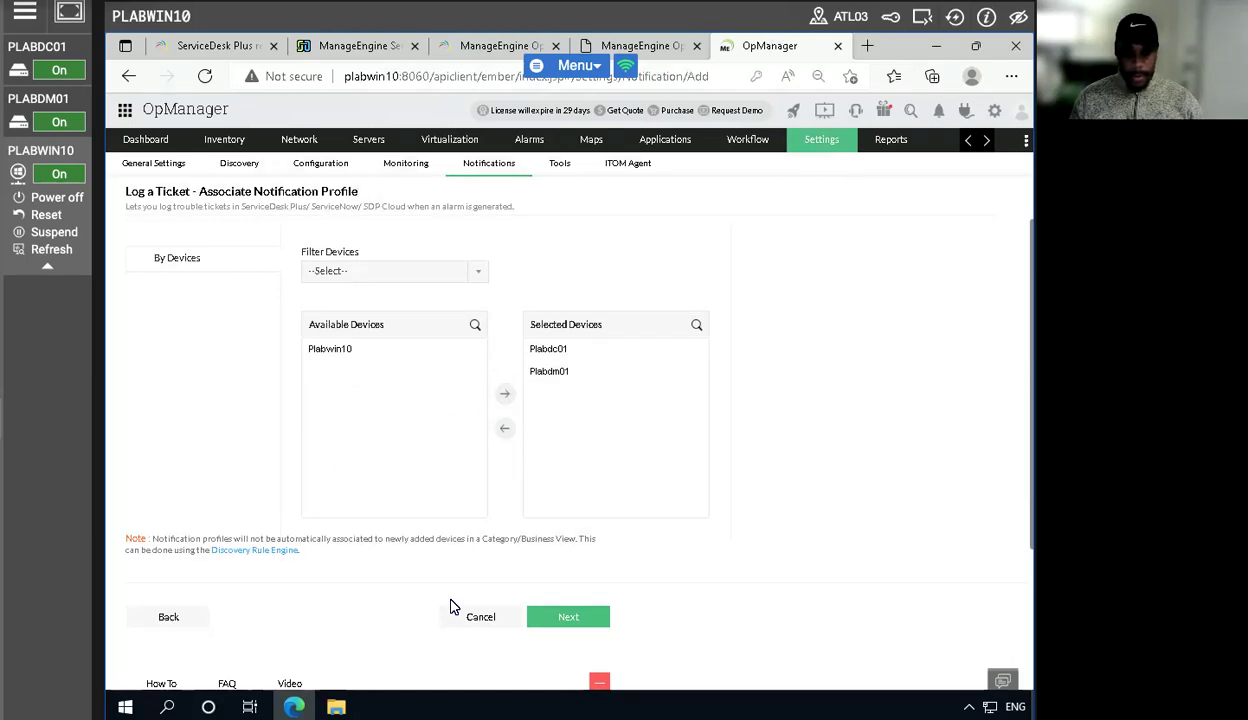
{"action": "left_click", "coordinate": [568, 617]}
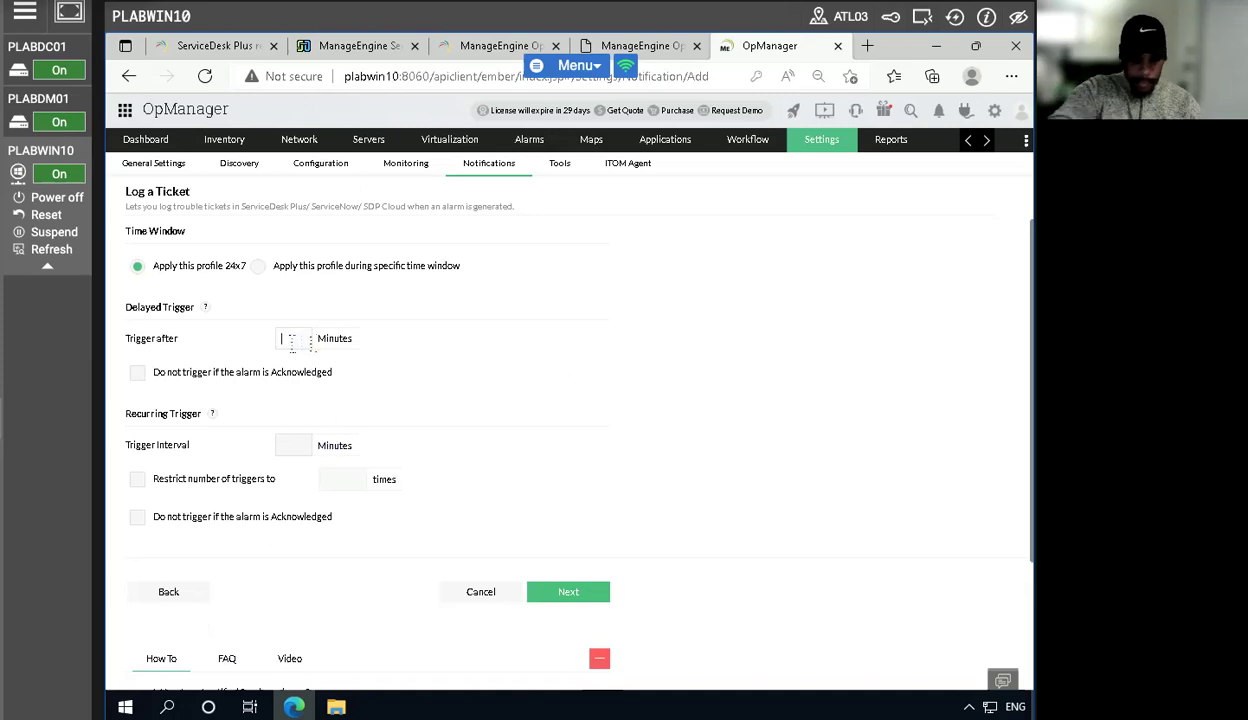
- Set the delayed trigger to 1 minute and the recurring trigger interval to 1 minute, then continue
{"action": "type", "text": "1"}
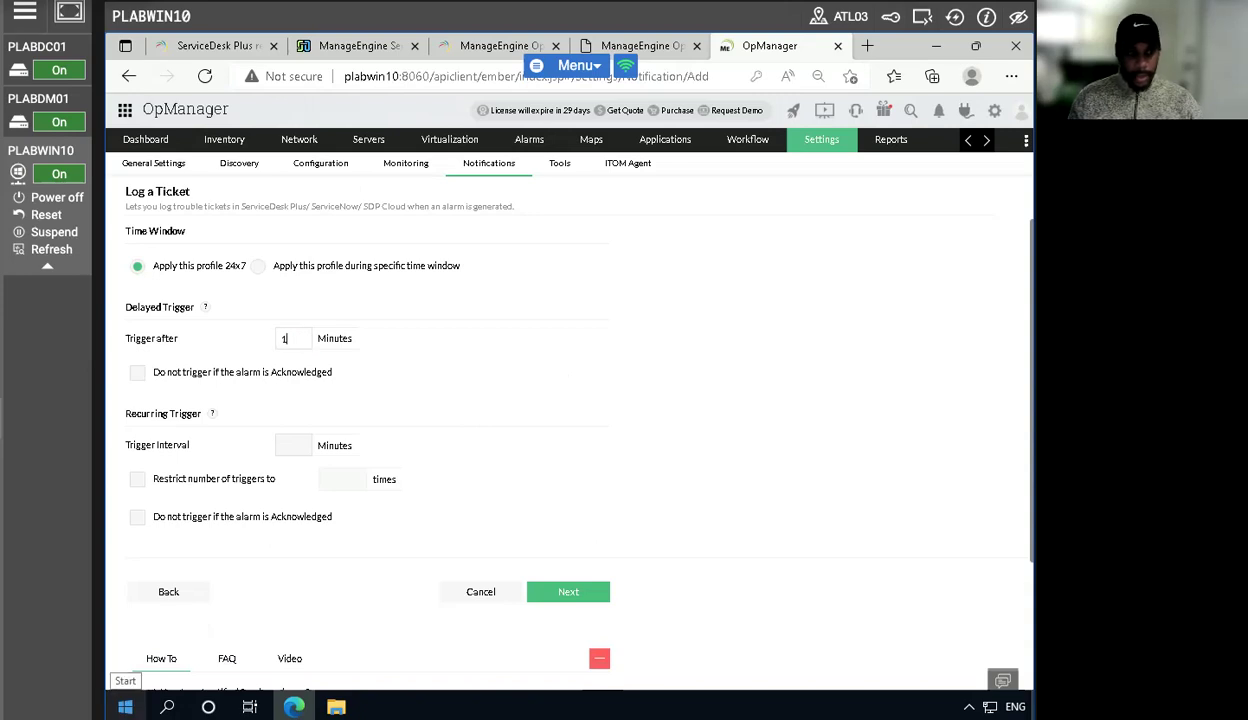
{"action": "left_click", "coordinate": [287, 449]}
{"action": "type", "text": "1"}
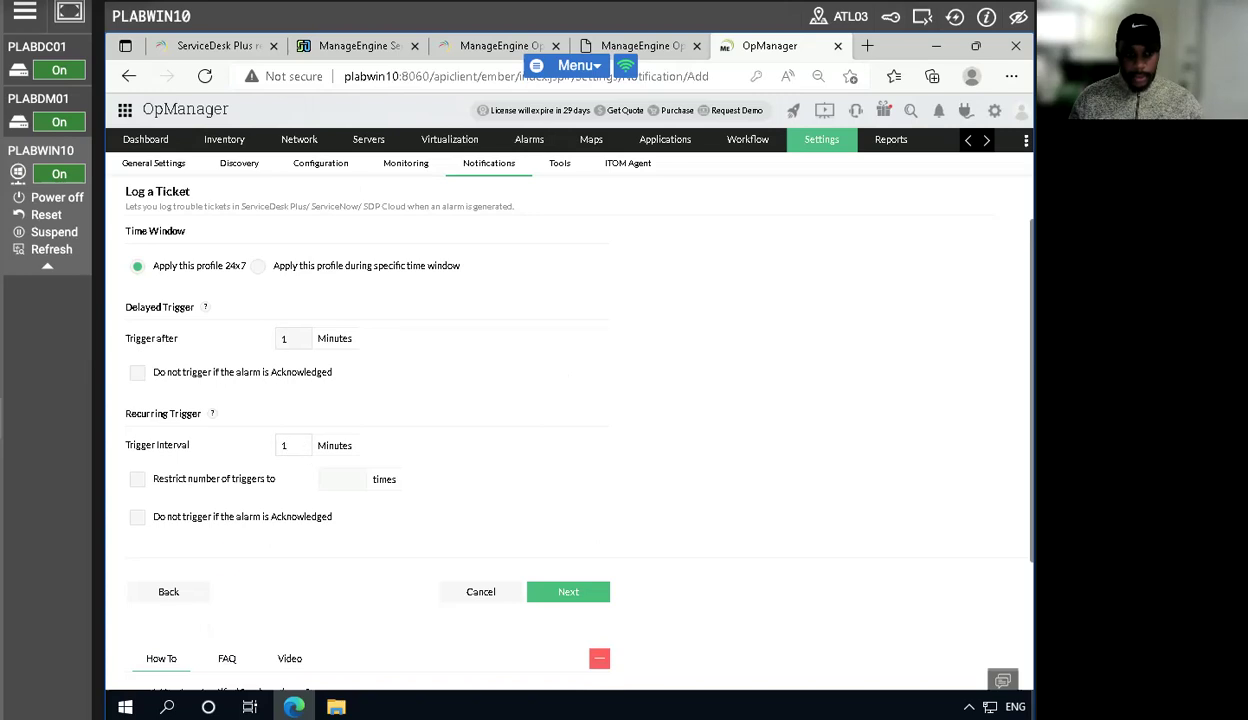
{"action": "left_click", "coordinate": [574, 592]}
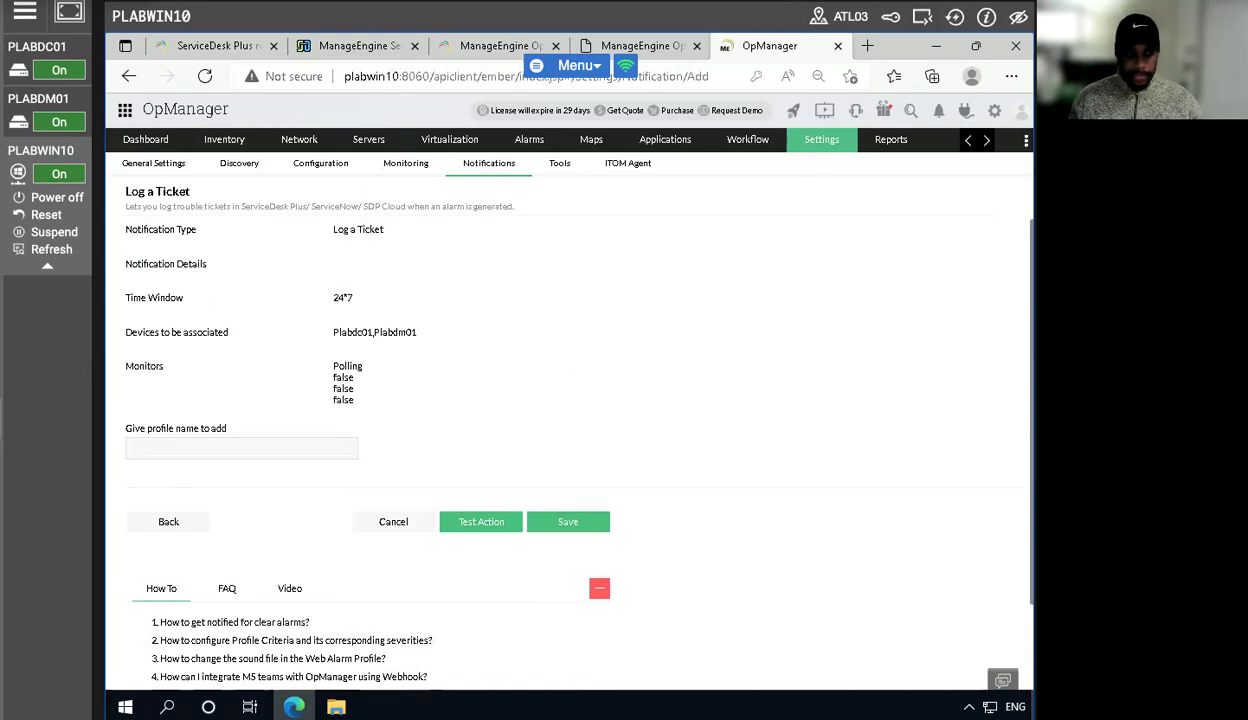
- Name the notification profile tickettest and save it
{"action": "left_click", "coordinate": [193, 455]}
{"action": "type", "text": "tic"}
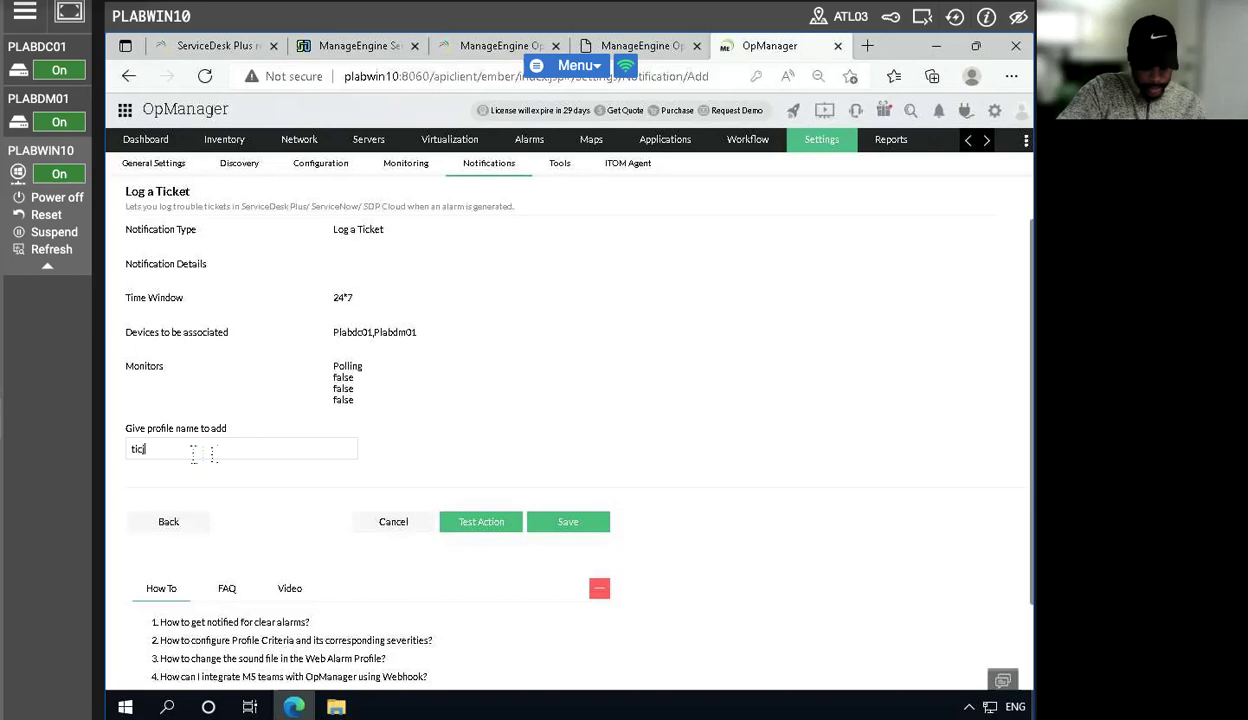
{"action": "type", "text": "kettest"}
{"action": "left_click", "coordinate": [560, 525]}
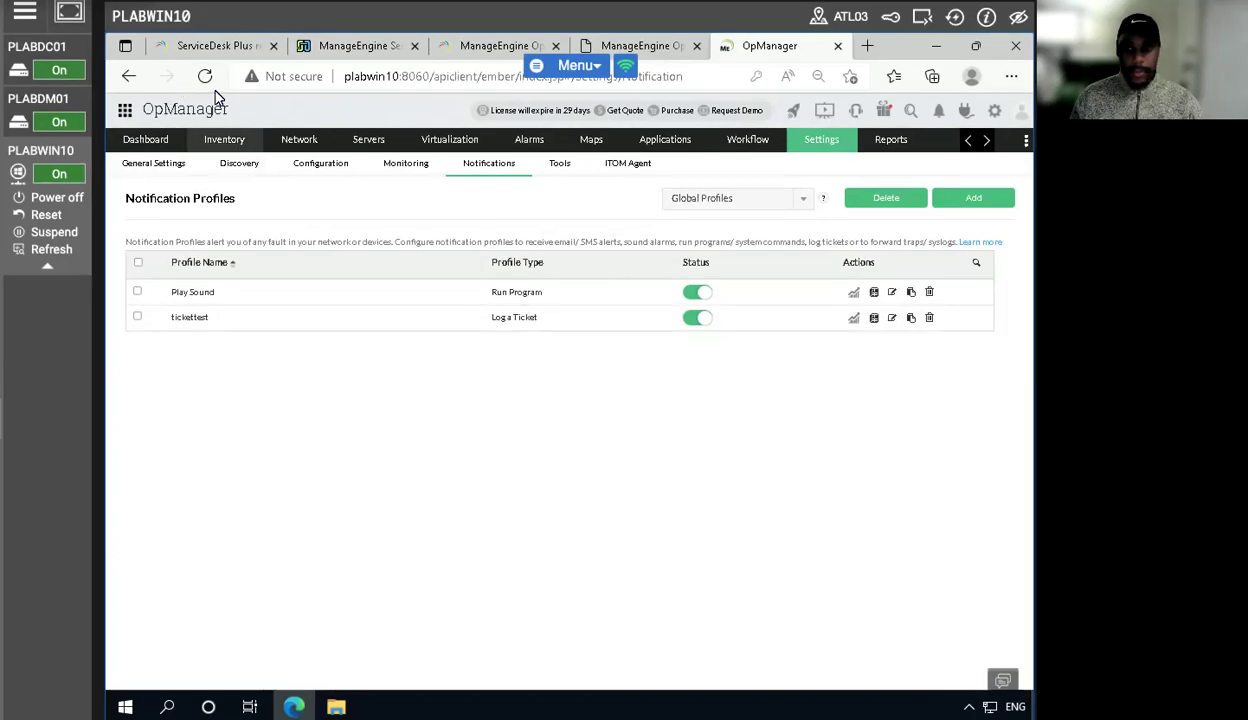
- Switch to the ServiceDesk Plus tab and open its Dashboard
{"action": "left_click", "coordinate": [955, 17]}
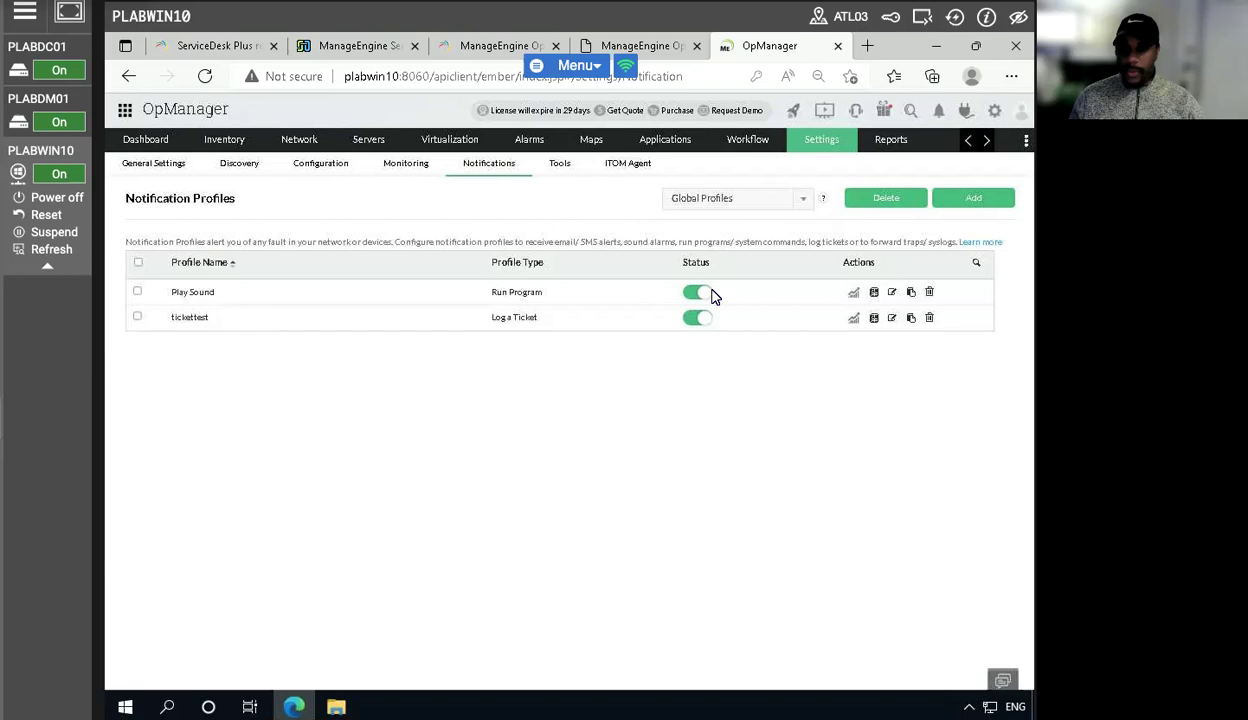
{"action": "left_click", "coordinate": [668, 48]}
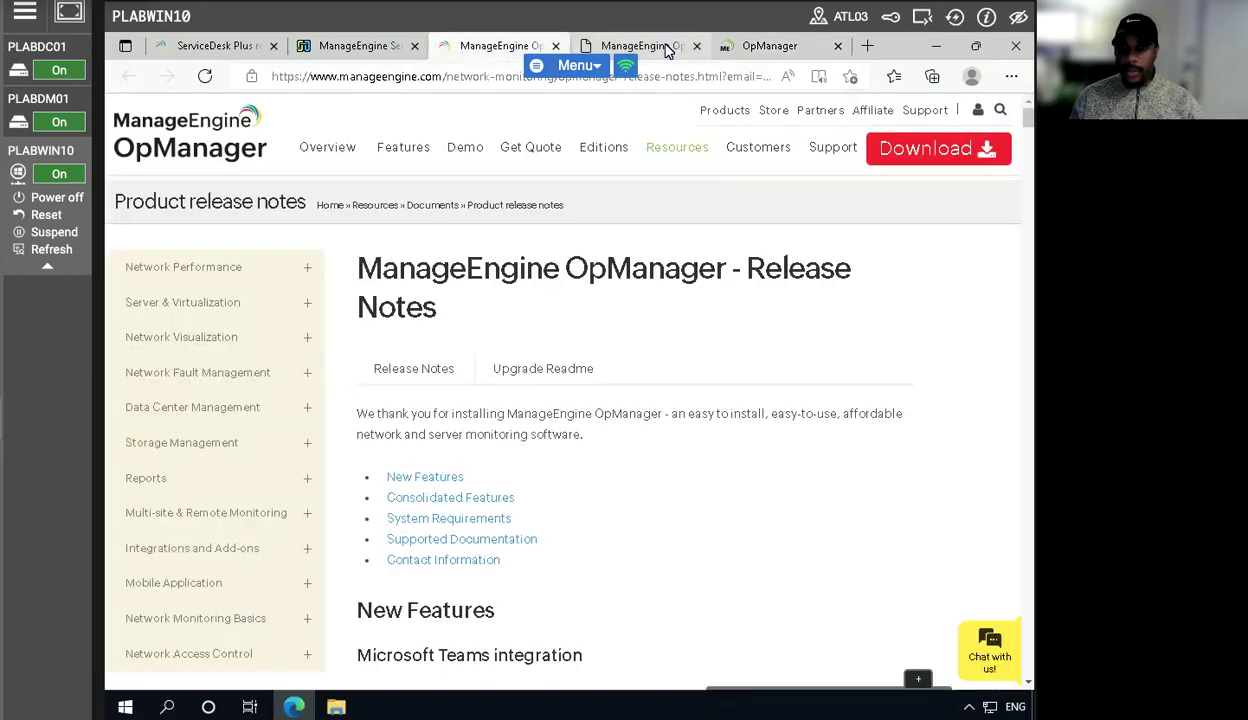
{"action": "left_click", "coordinate": [337, 52]}
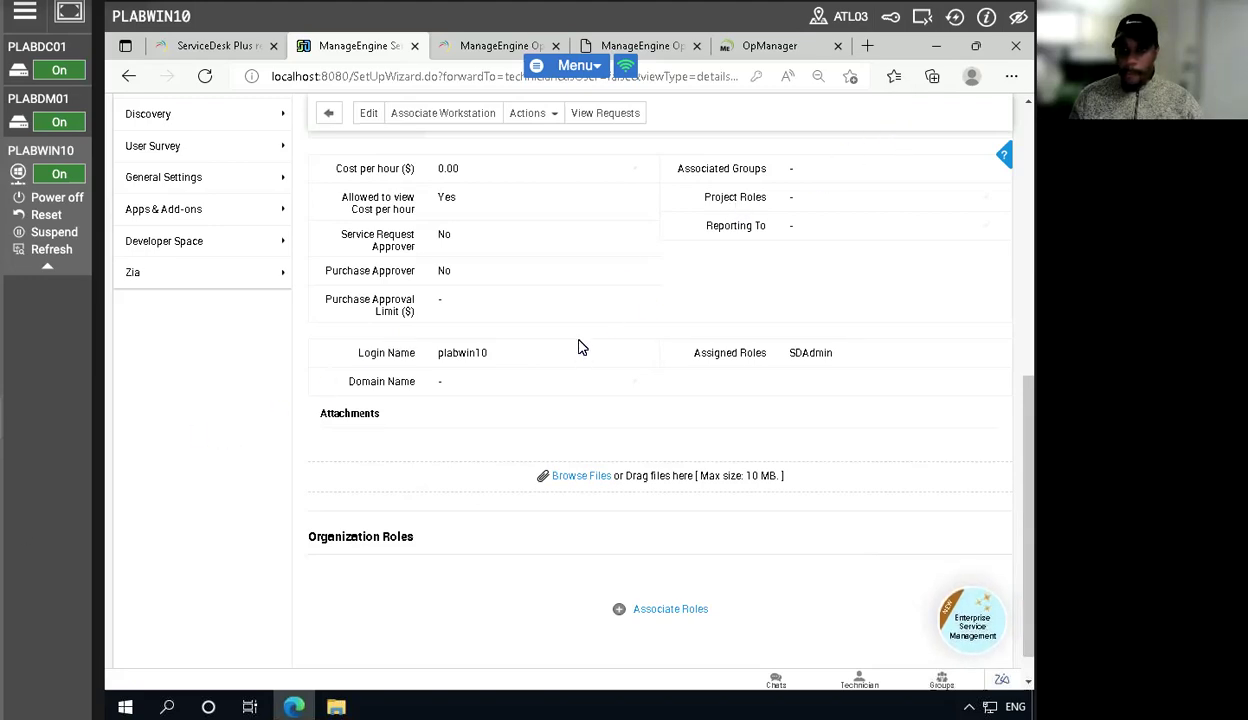
{"action": "scroll", "coordinate": [576, 348], "scroll_direction": "up", "scroll_amount": 3}
{"action": "scroll", "coordinate": [573, 350], "scroll_direction": "up", "scroll_amount": 2}
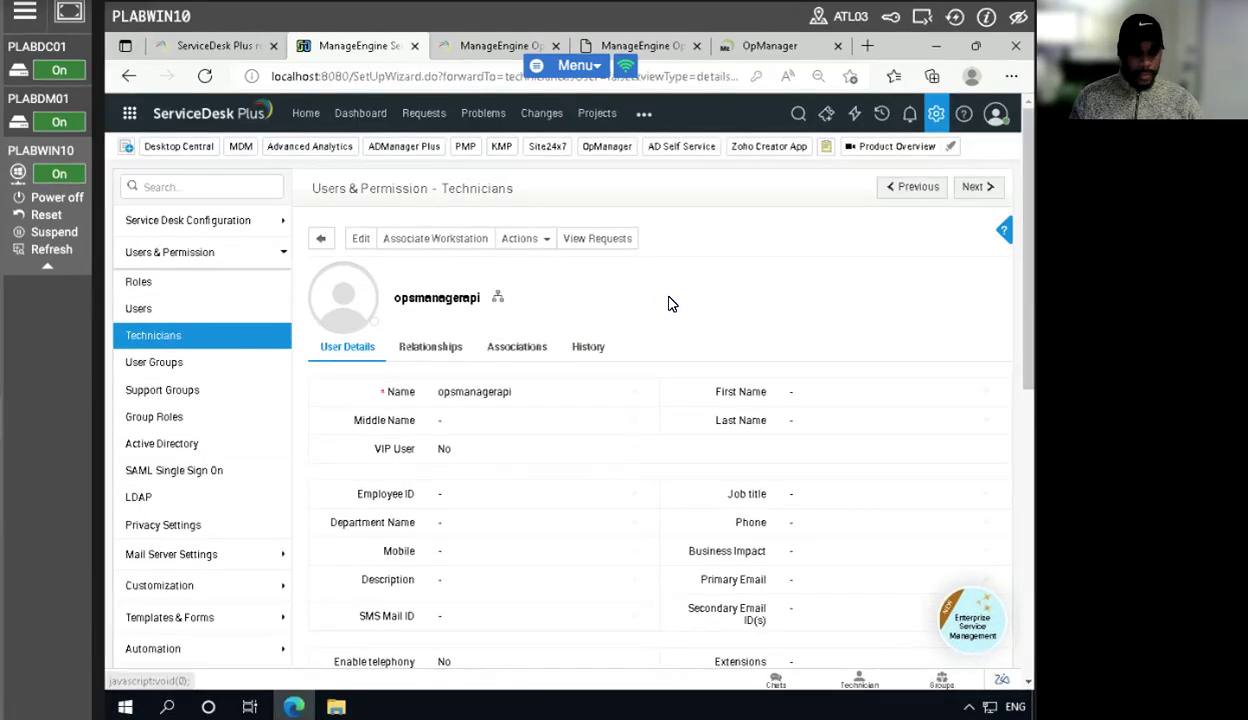
{"action": "left_click", "coordinate": [935, 118]}
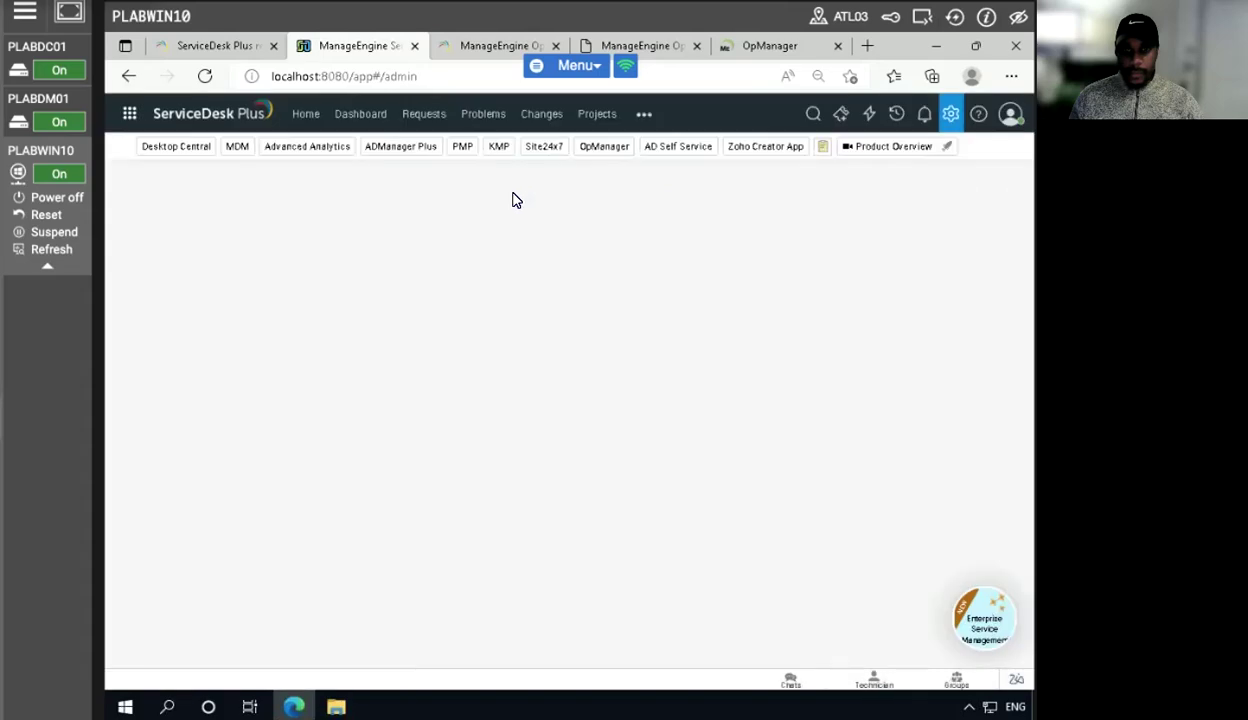
{"action": "left_click", "coordinate": [307, 120]}
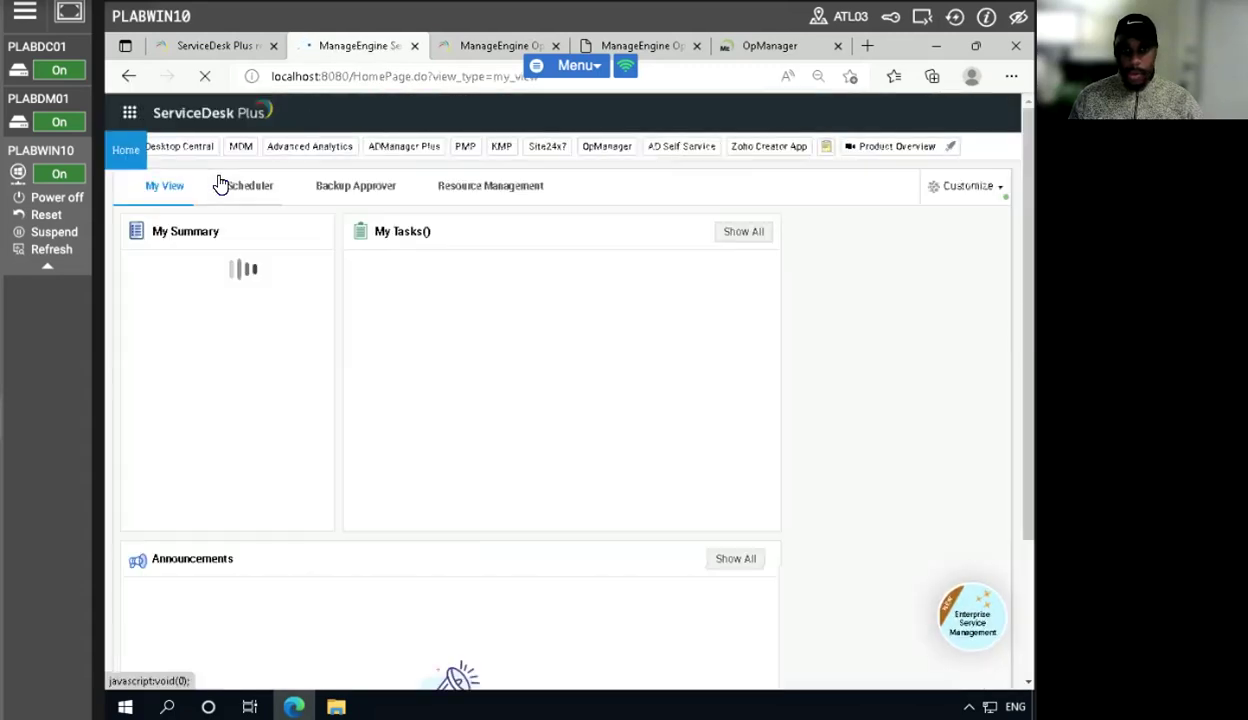
{"action": "left_click", "coordinate": [361, 115]}
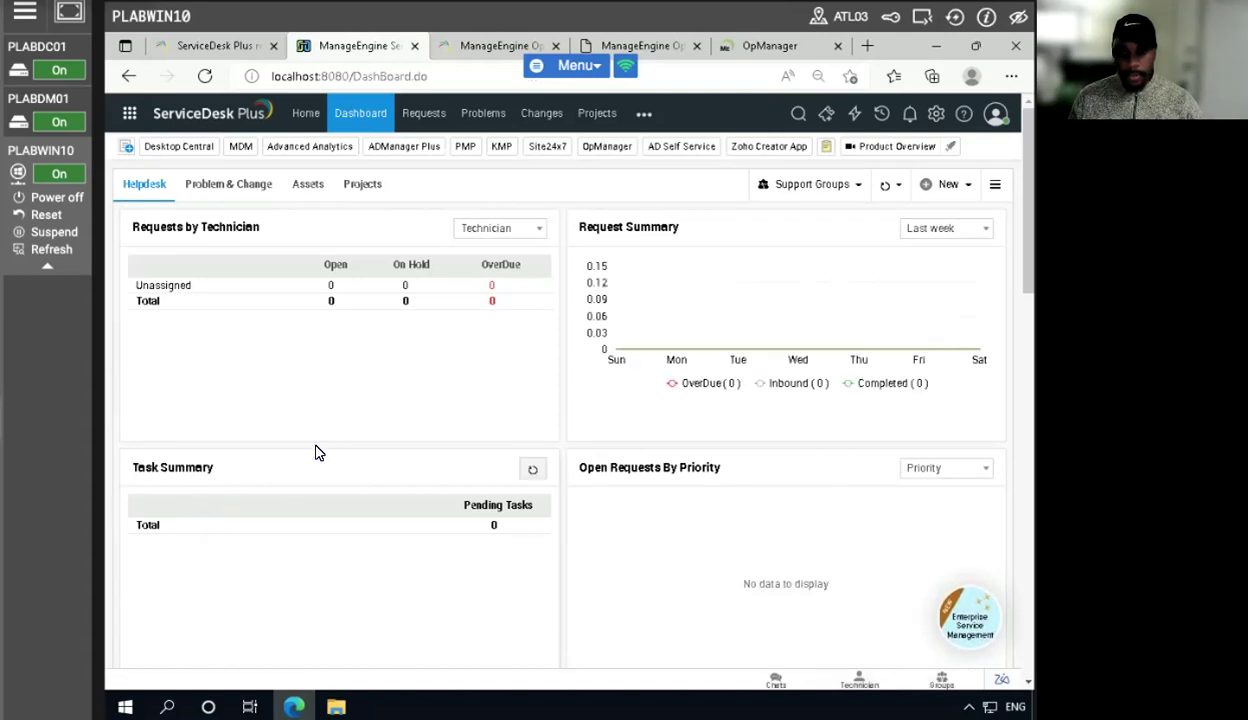
- Reload the ServiceDesk Plus dashboard to check for new ticket requests
{"action": "scroll", "coordinate": [286, 450], "scroll_direction": "down", "scroll_amount": 1}
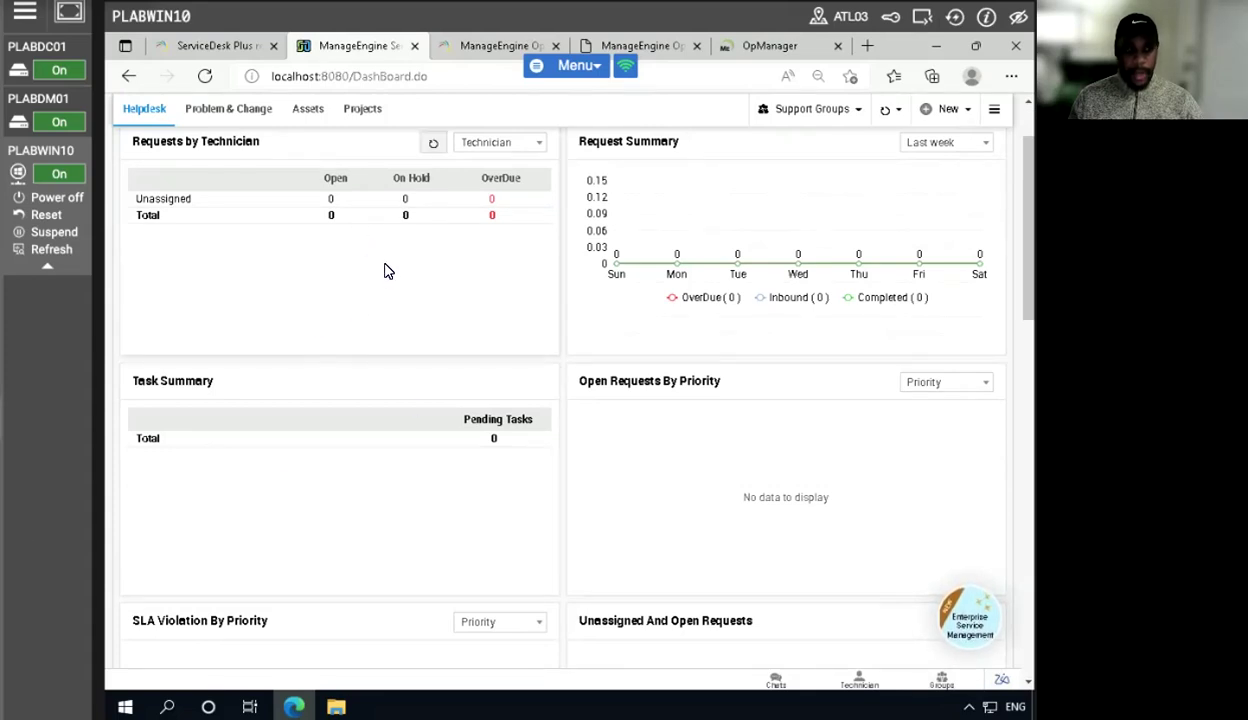
{"action": "left_click", "coordinate": [204, 78]}
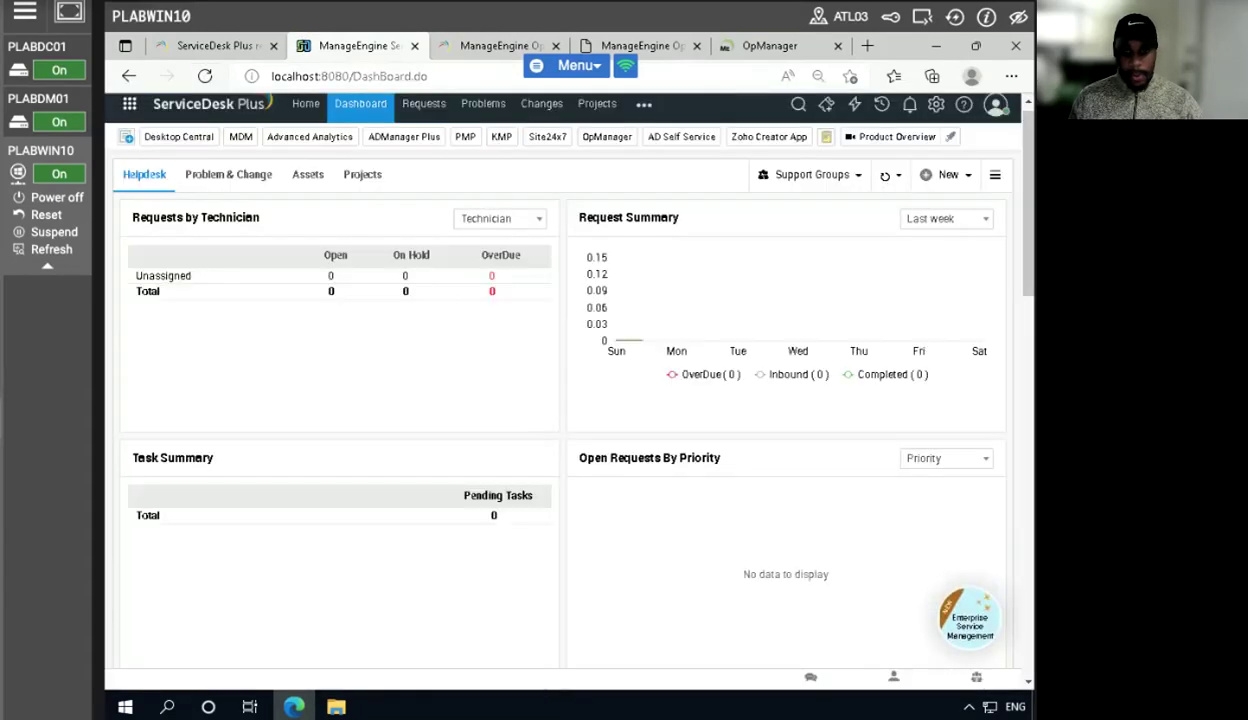
{"action": "left_click", "coordinate": [204, 77]}
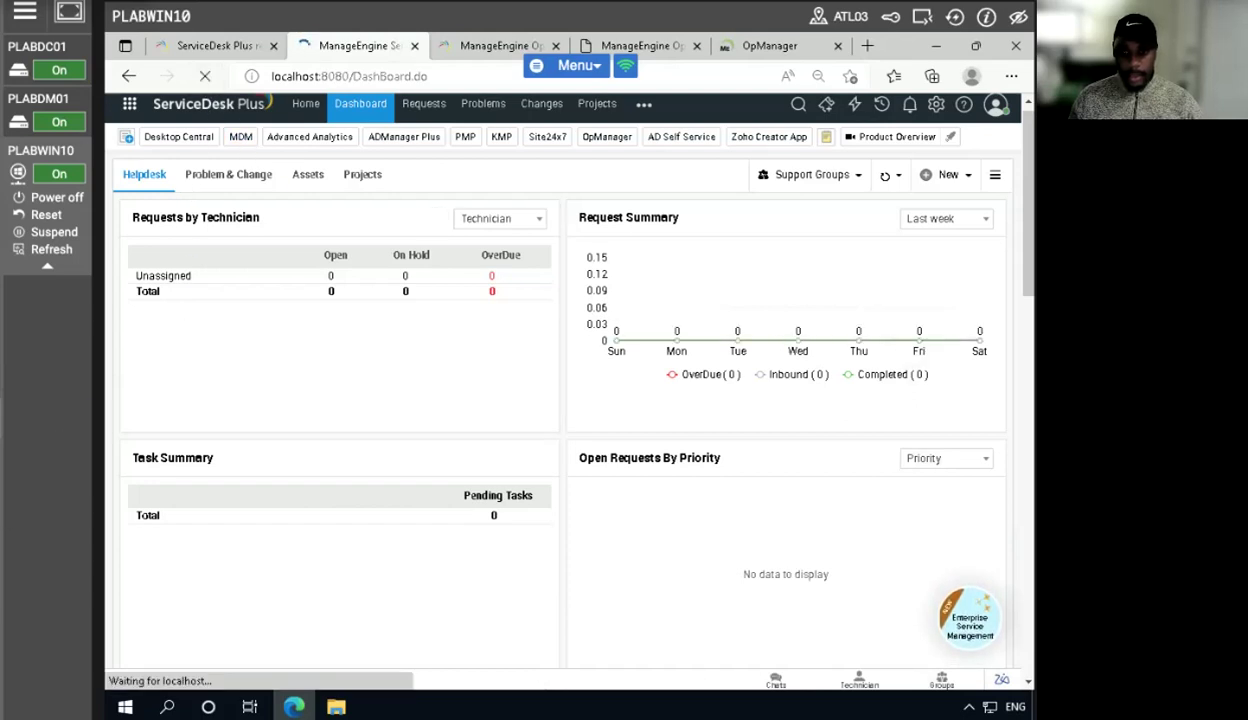